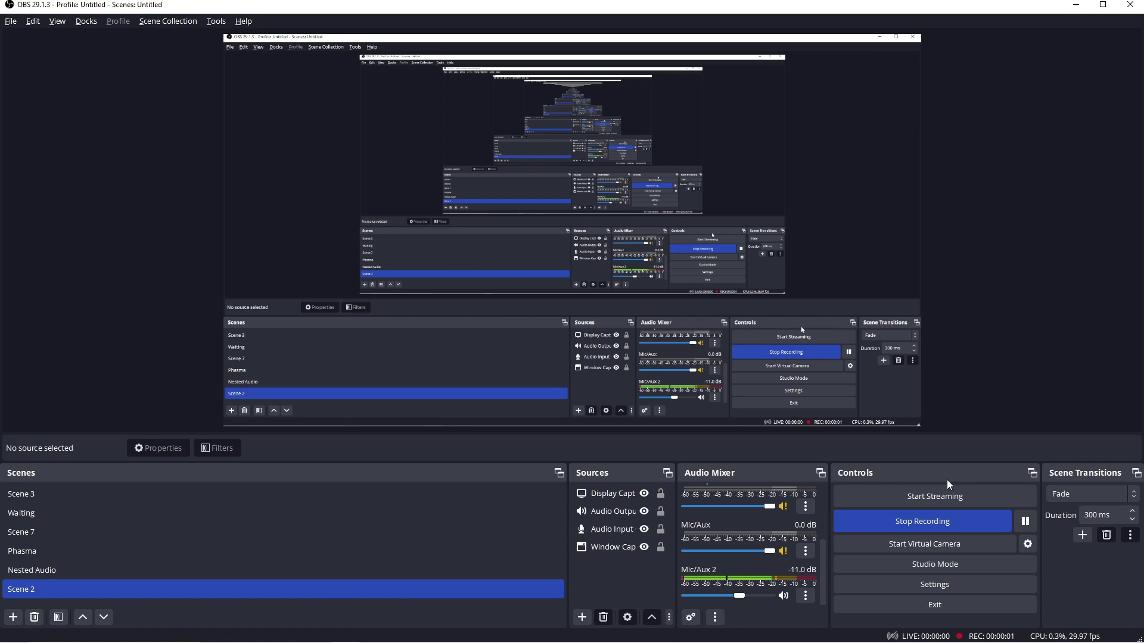
- Cycle through Explorer and Unity Hub, ending back on the Thunderstore LethalSDK 1.3.19 page
key("alt+Tab")
key("alt+Tab")
key("Tab")
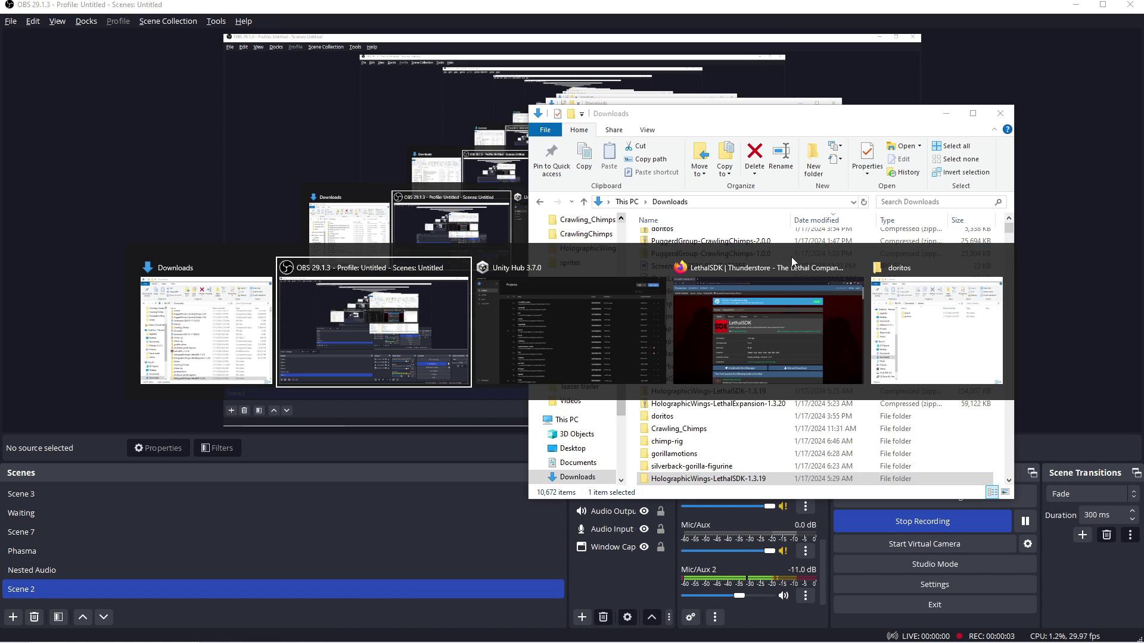
key("alt+Tab")
key("alt+Tab")
key("alt+Tab")
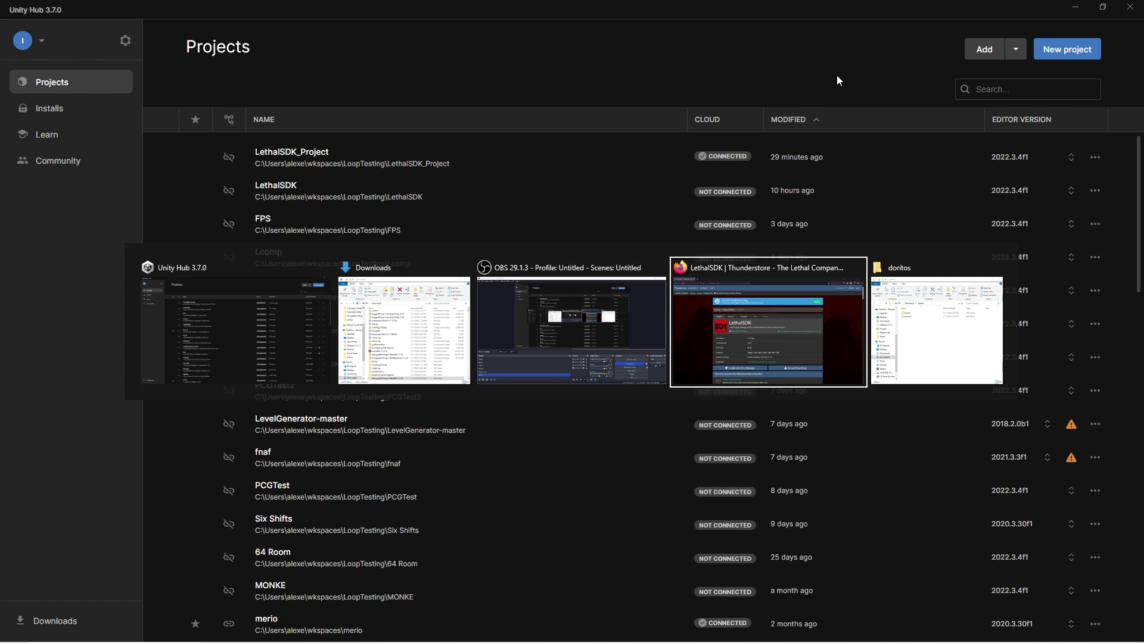
scroll(723, 227, "down", 3)
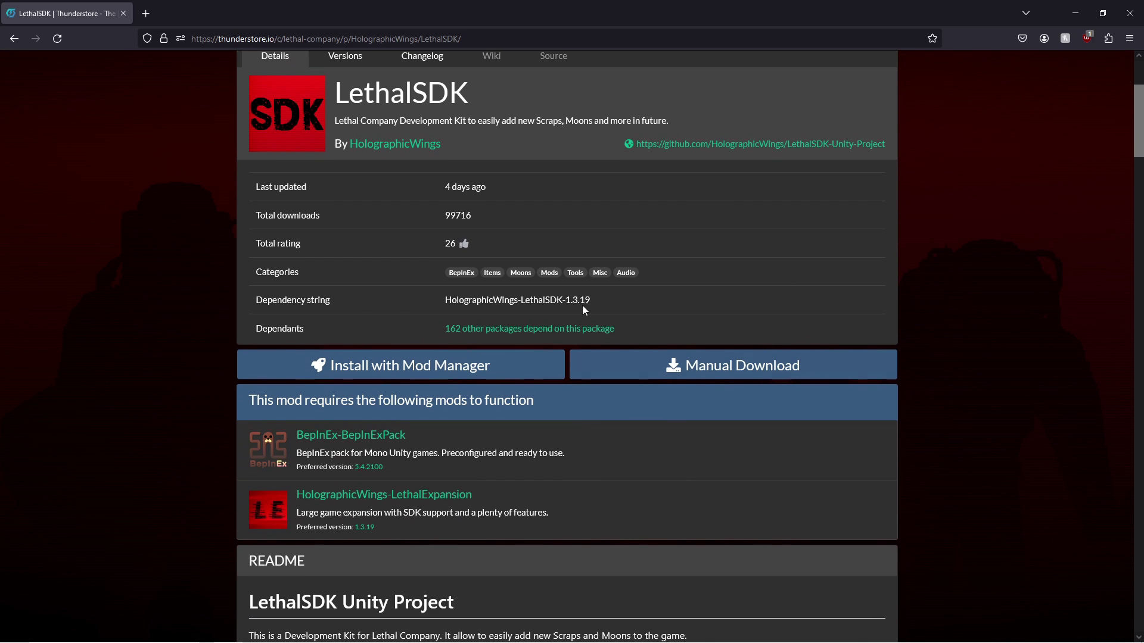
key("alt+Tab")
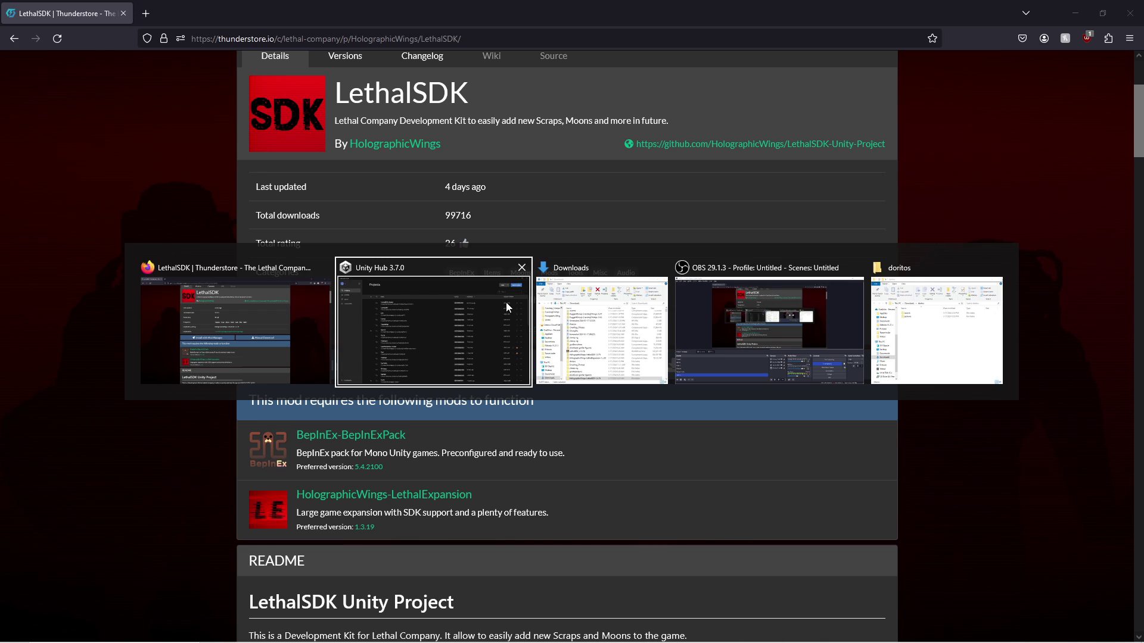
left_click(639, 325)
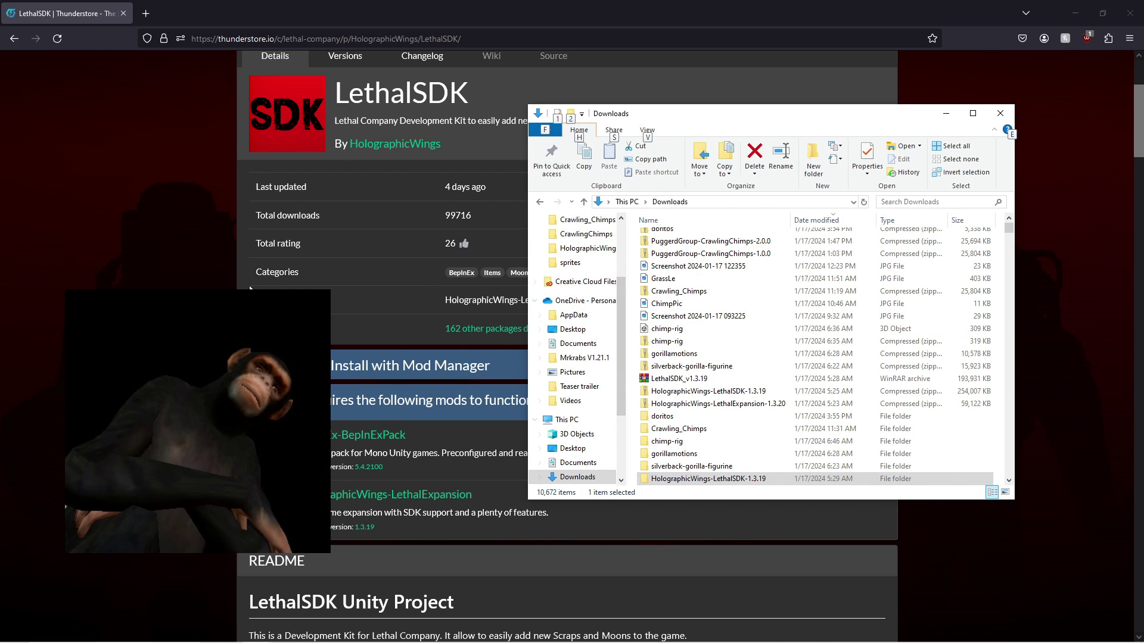
key("alt+Tab")
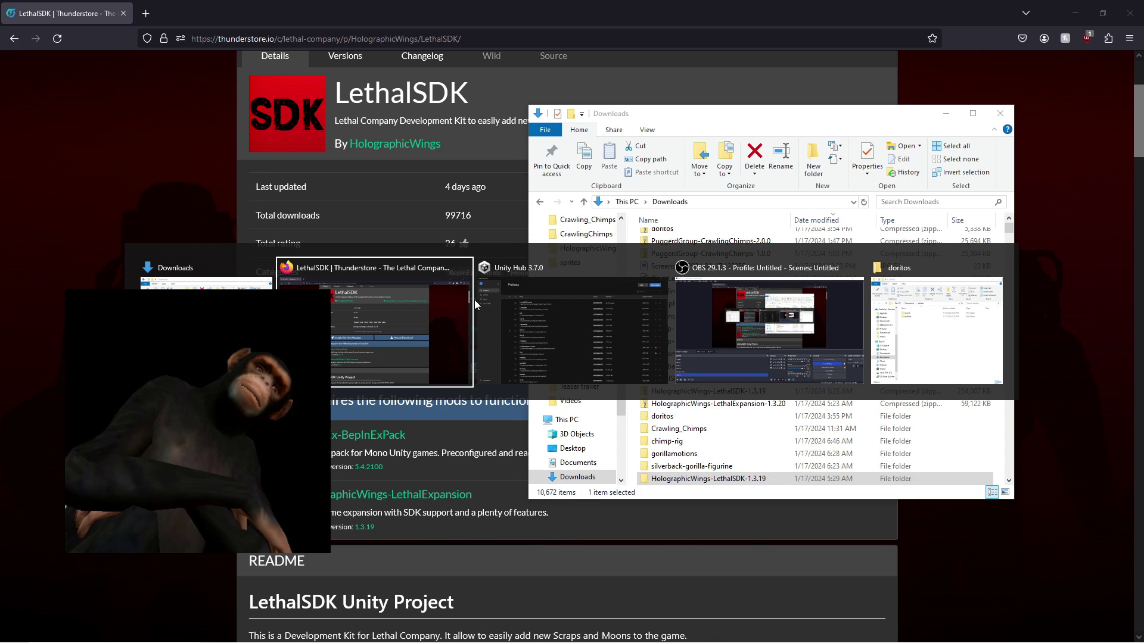
left_click(476, 305)
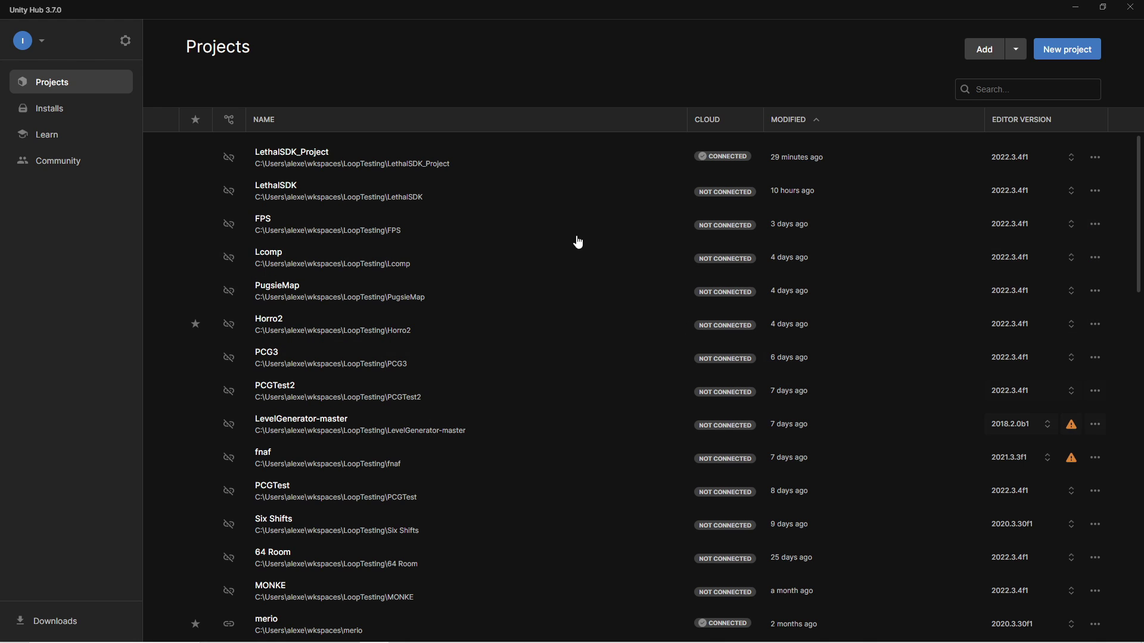
key("alt+Tab")
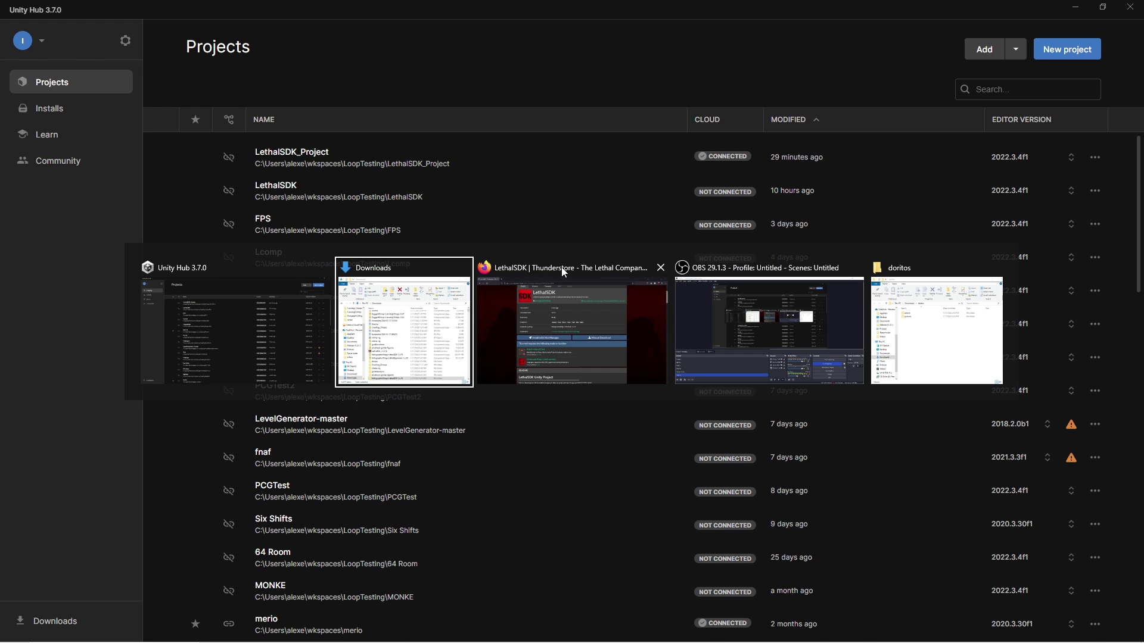
left_click(562, 300)
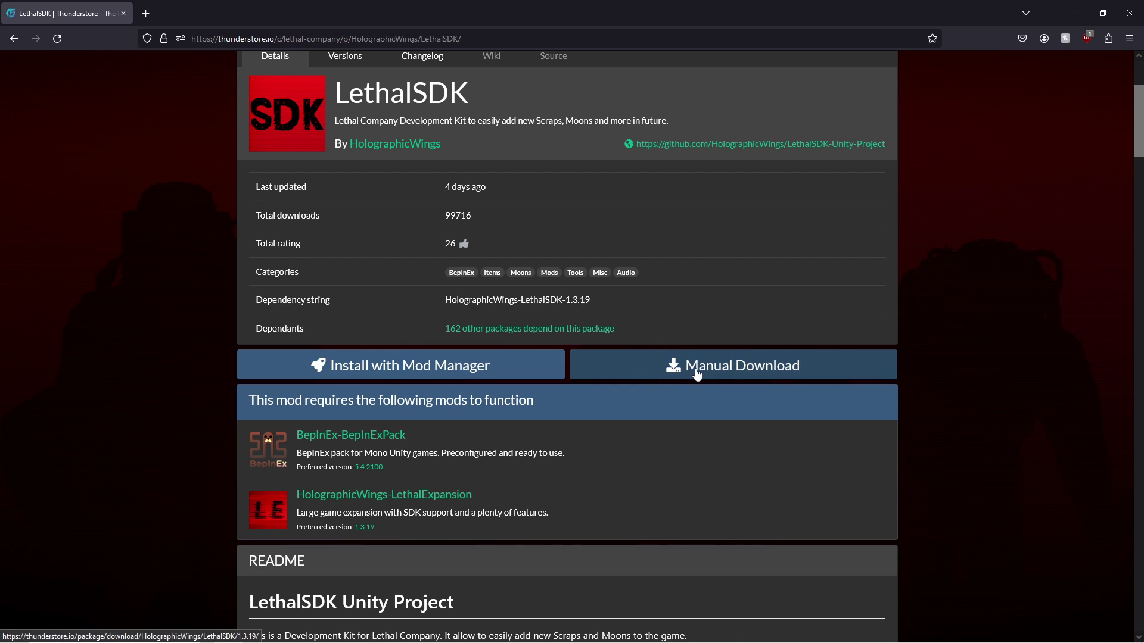
- Look inside the HolographicWings-LethalSDK-1.3.19 folder and zip, returning to Downloads
key("alt+Tab")
key("alt+Tab")
key("alt+Tab")
key("alt+Tab")
key("alt+Tab")
key("alt+Tab")
key("alt+Tab")
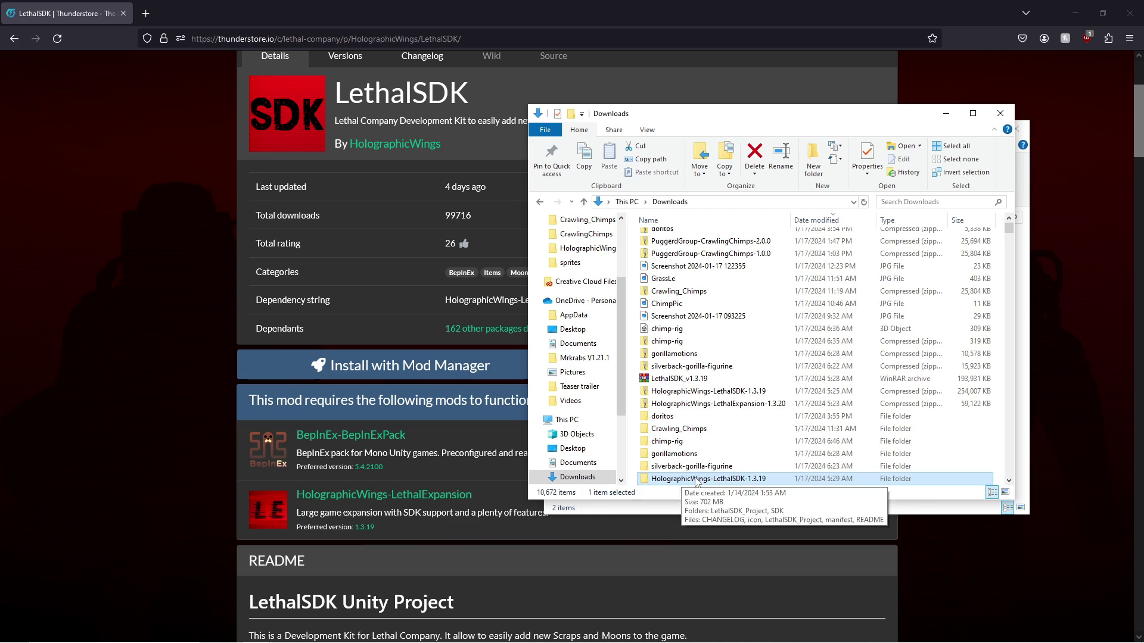
double_click(681, 482)
left_click(633, 202)
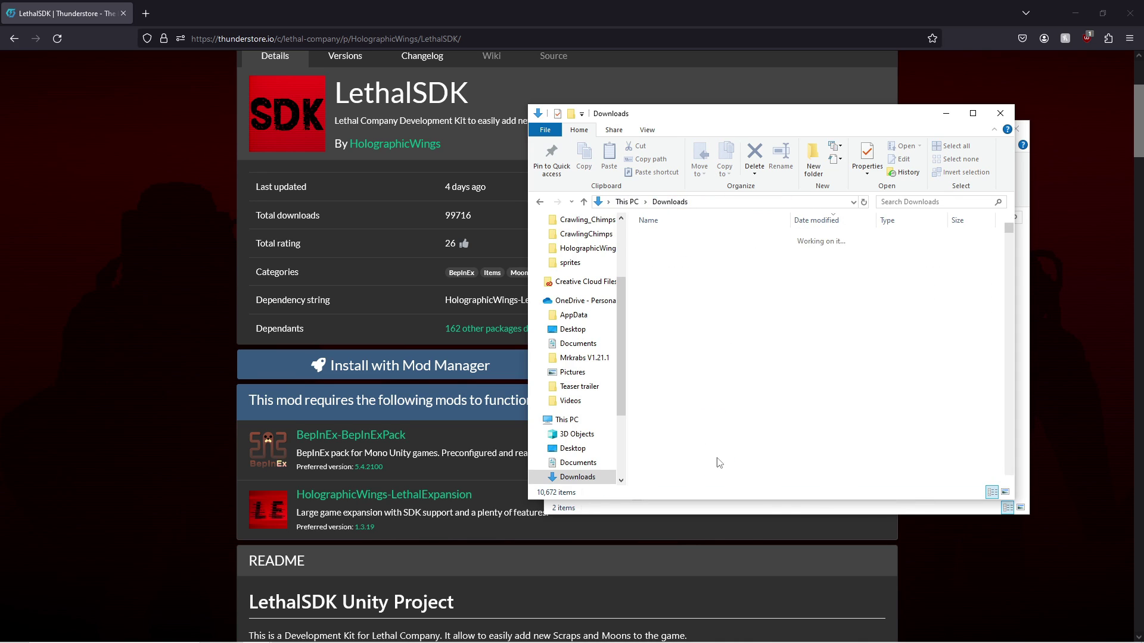
left_click(710, 392)
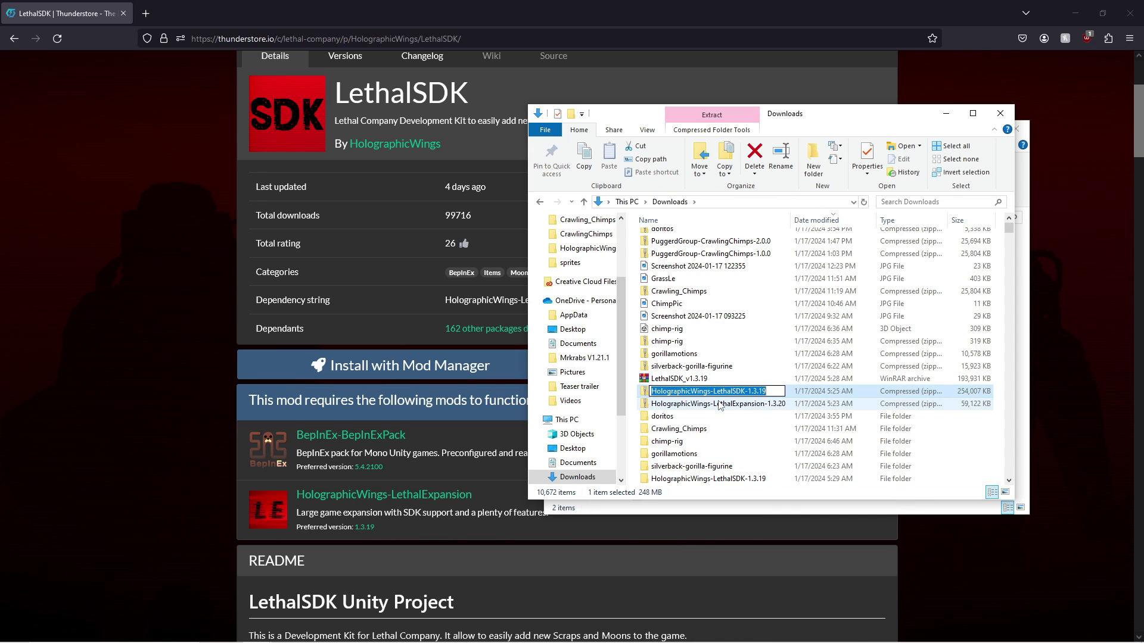
double_click(711, 393)
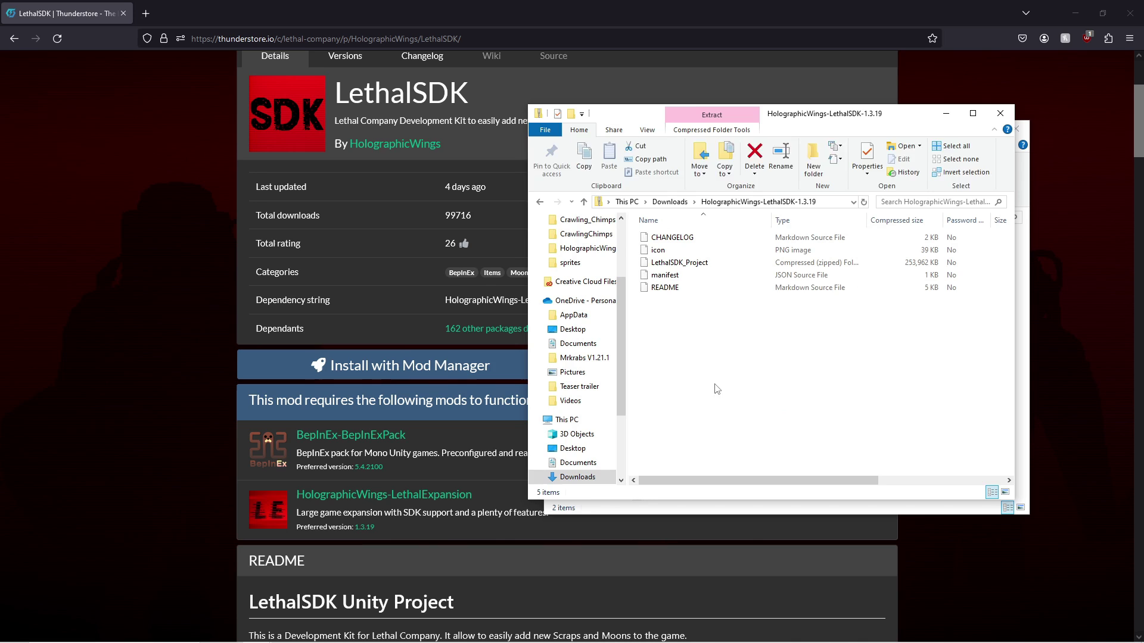
left_click(669, 202)
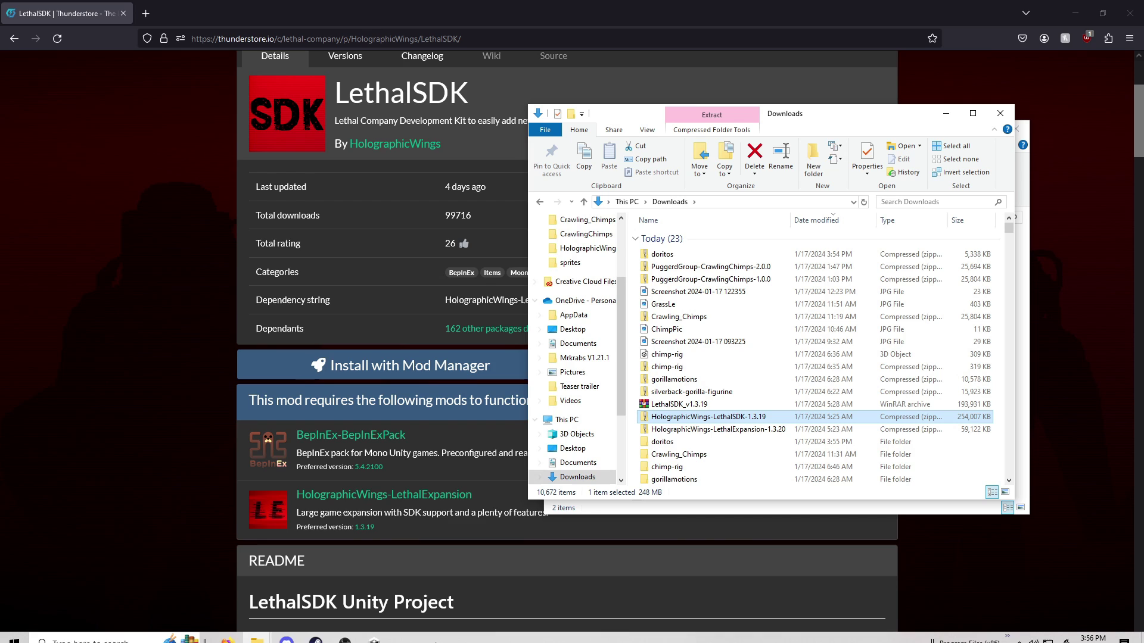
- Launch LethalSDK_Project from Unity Hub into the Unity 2022.3.4f1 editor's SceneBuilder scene
left_click(374, 631)
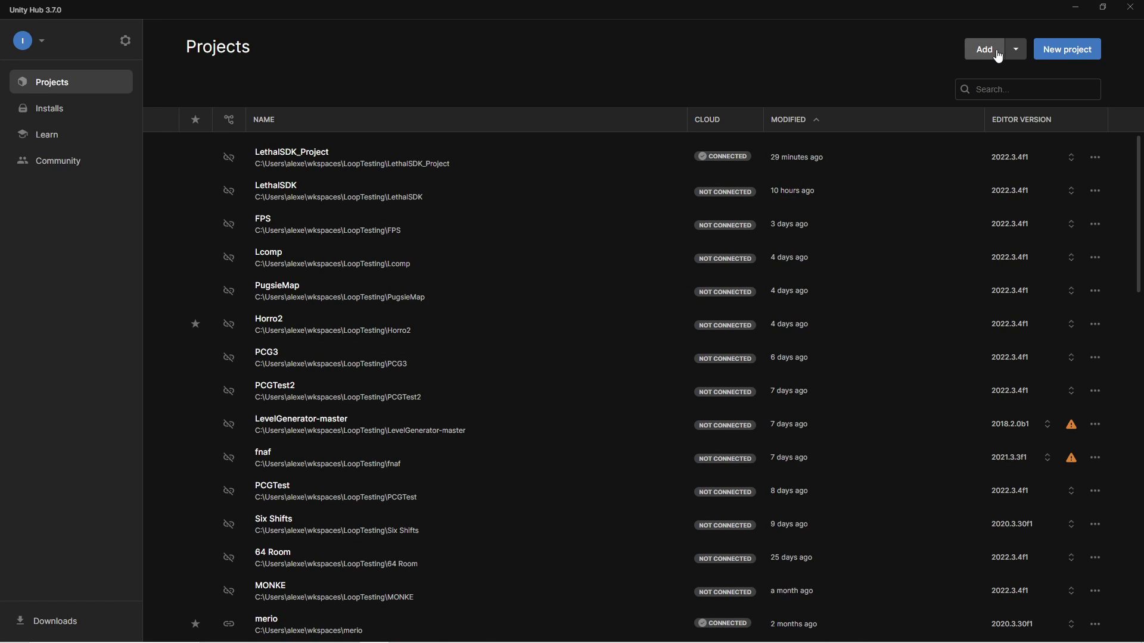
left_click(1009, 52)
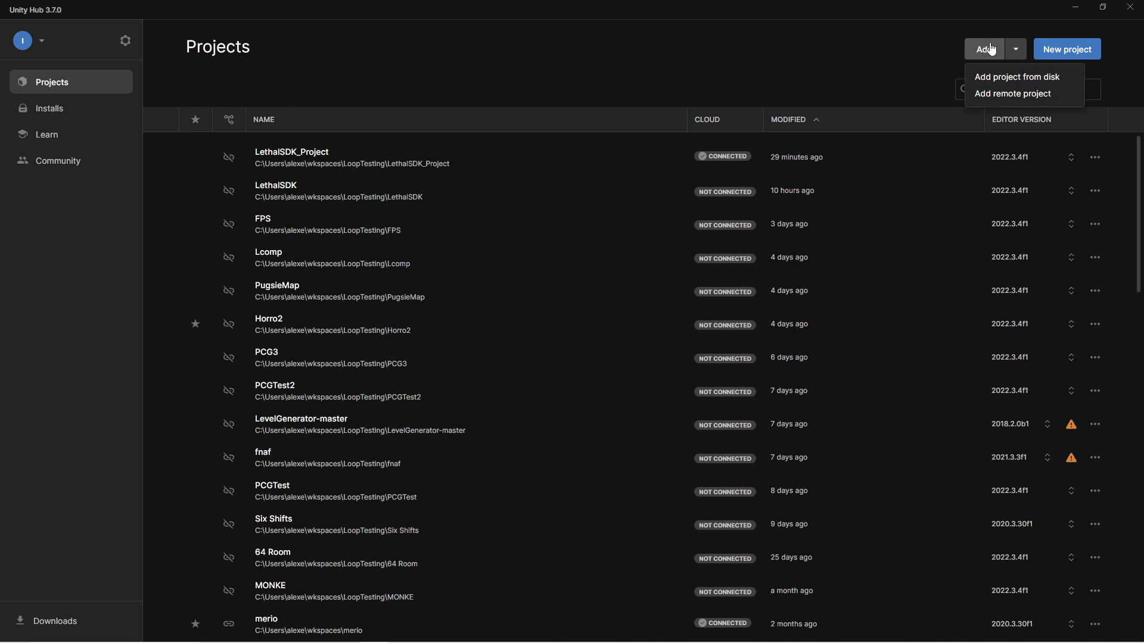
left_click(751, 81)
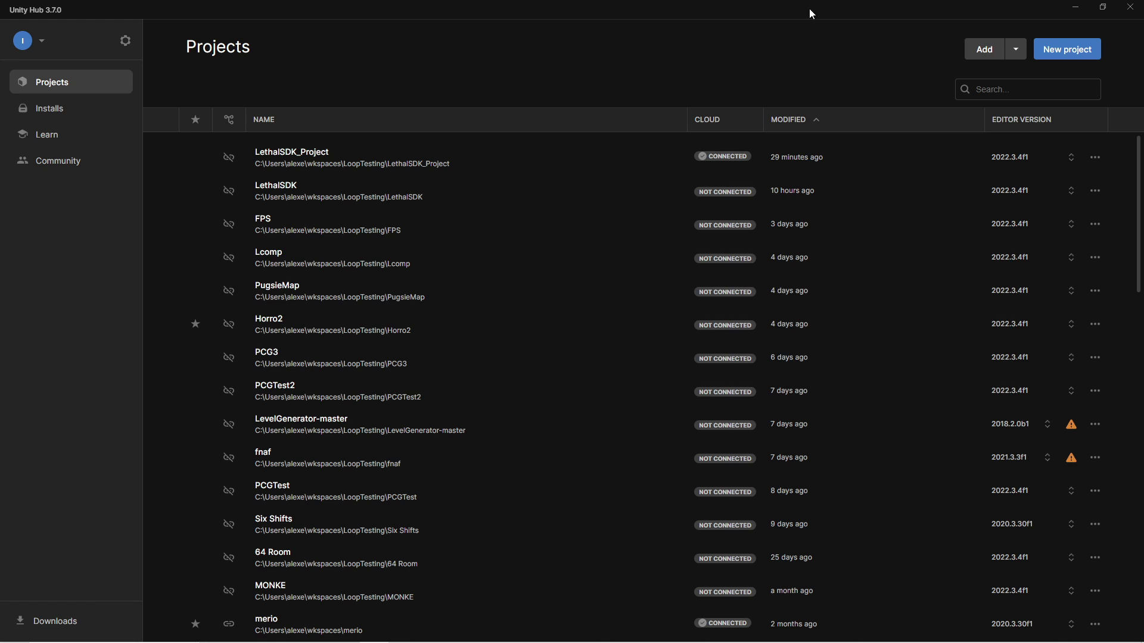
key("alt+Tab")
key("alt+Tab")
key("alt+Tab")
key("alt+Tab")
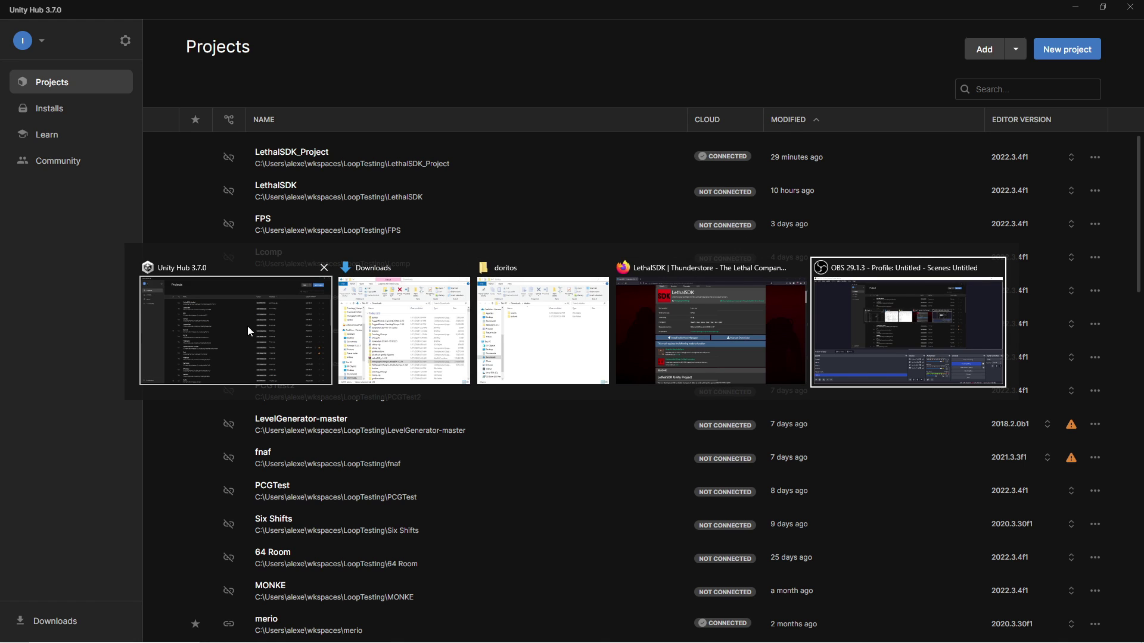
left_click(248, 332)
left_click(310, 162)
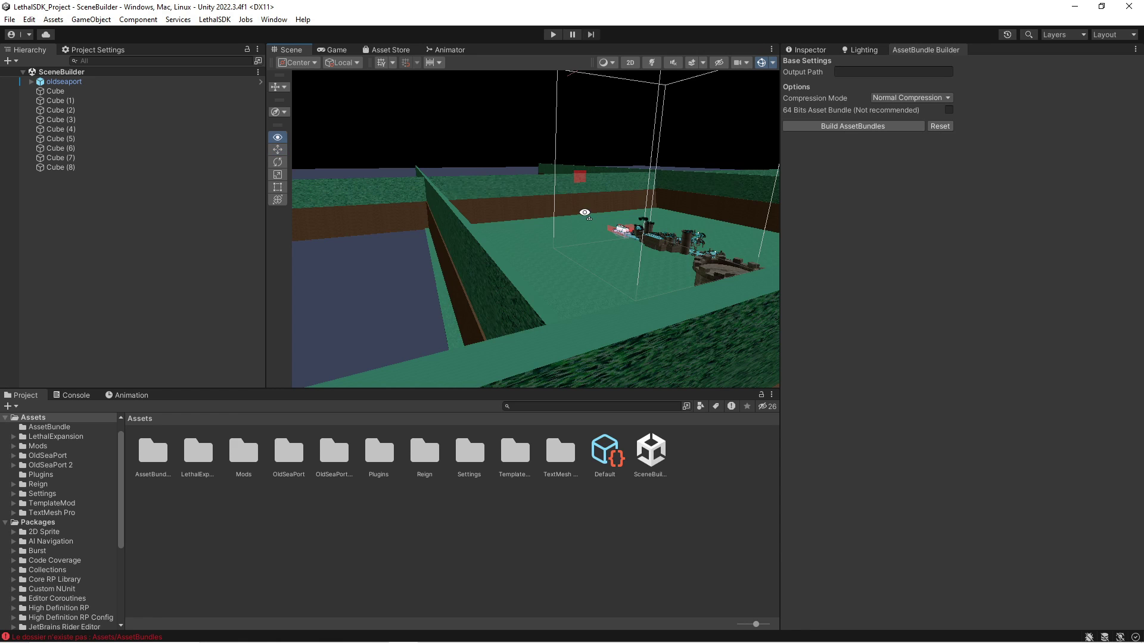
right_click_drag(582, 216, 547, 438)
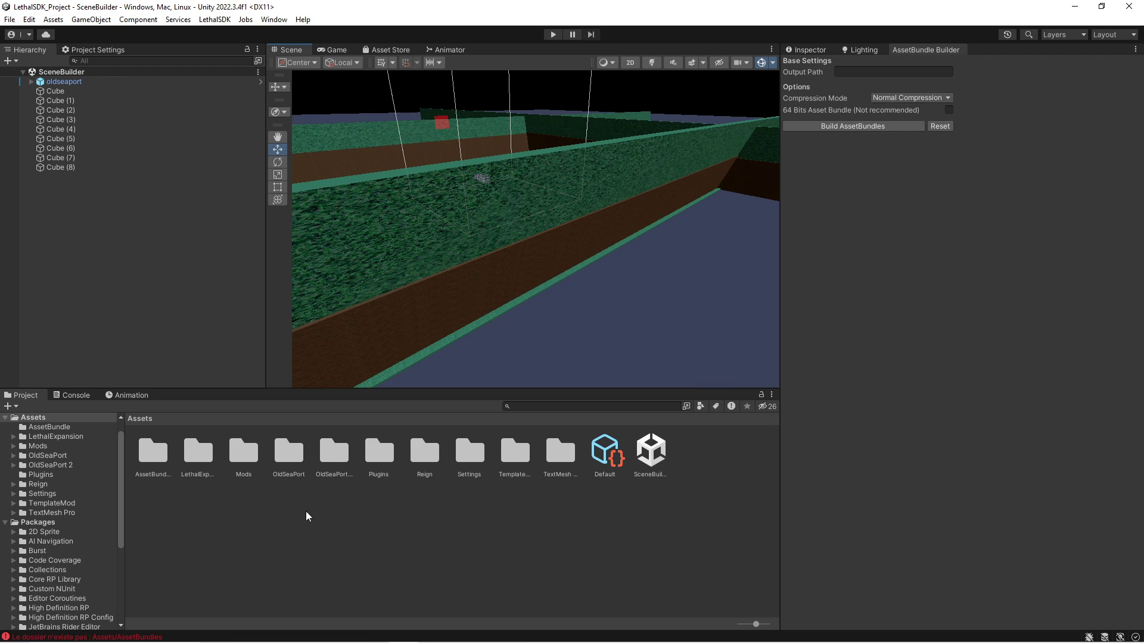
- Move the TemplateMod folder into the Assets/Mods folder
left_click(257, 475)
double_click(257, 475)
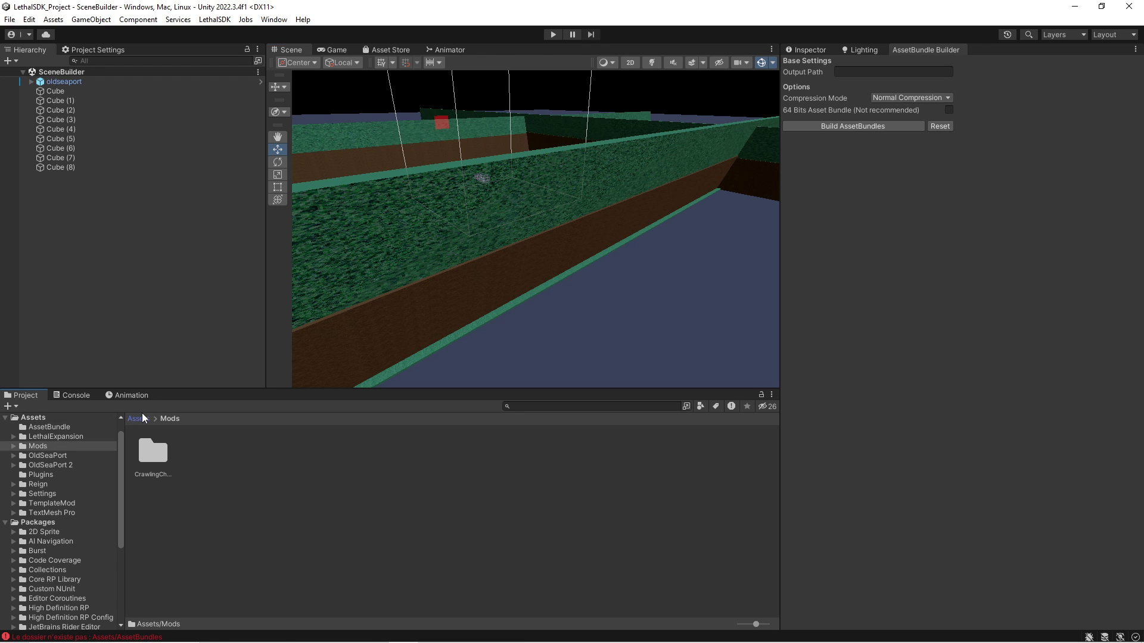
left_click(137, 418)
left_click_drag(517, 467, 487, 482)
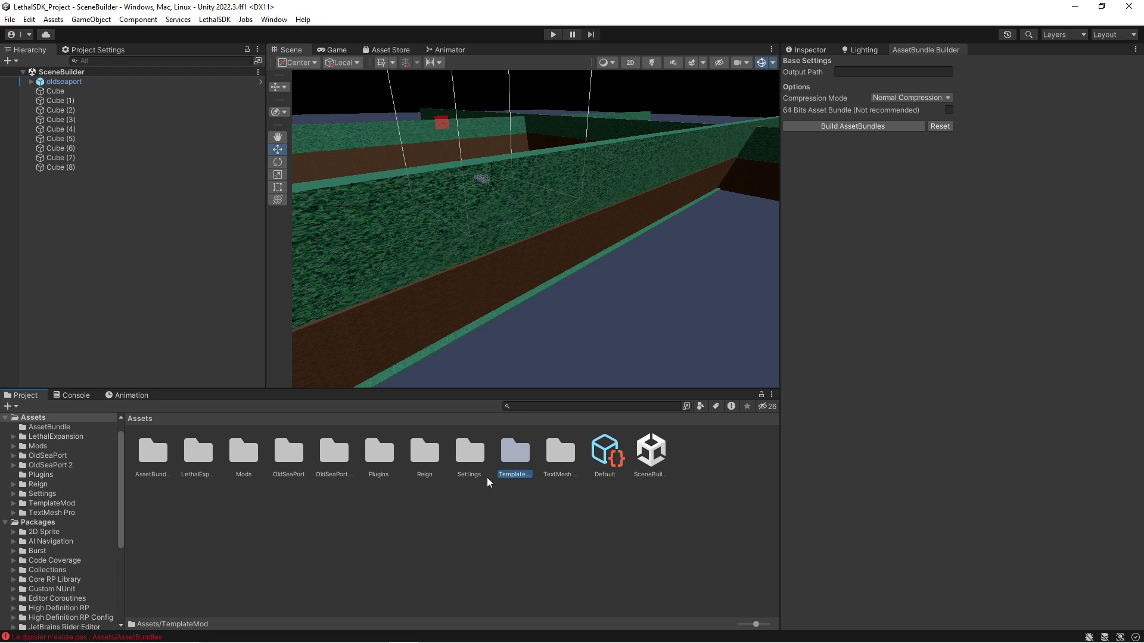
double_click(509, 470)
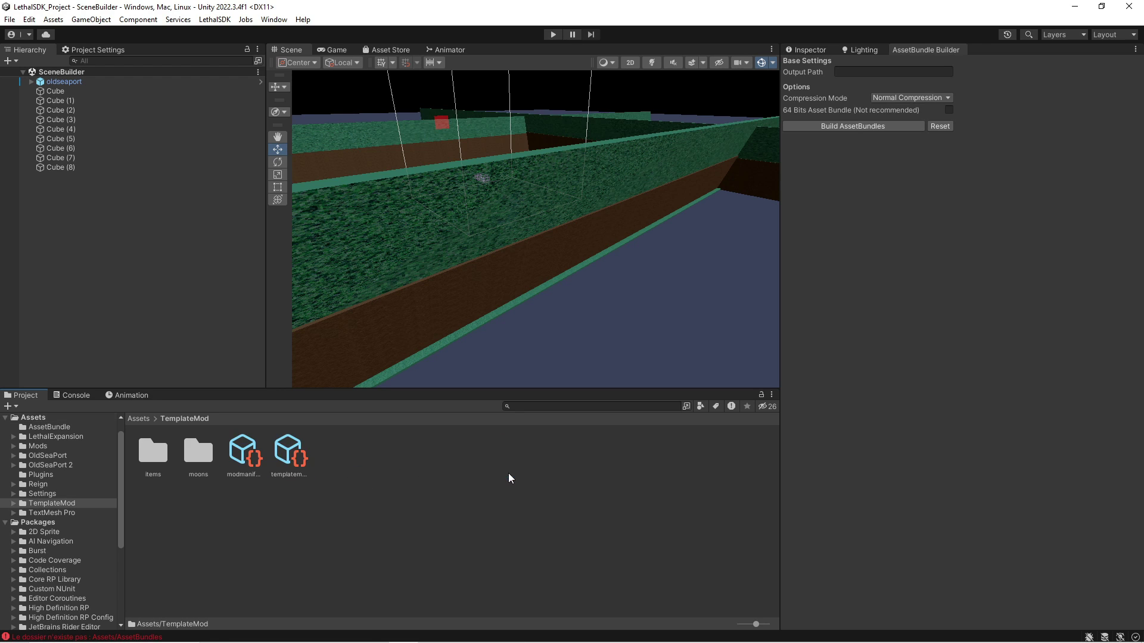
left_click(138, 420)
double_click(509, 468)
left_click(141, 419)
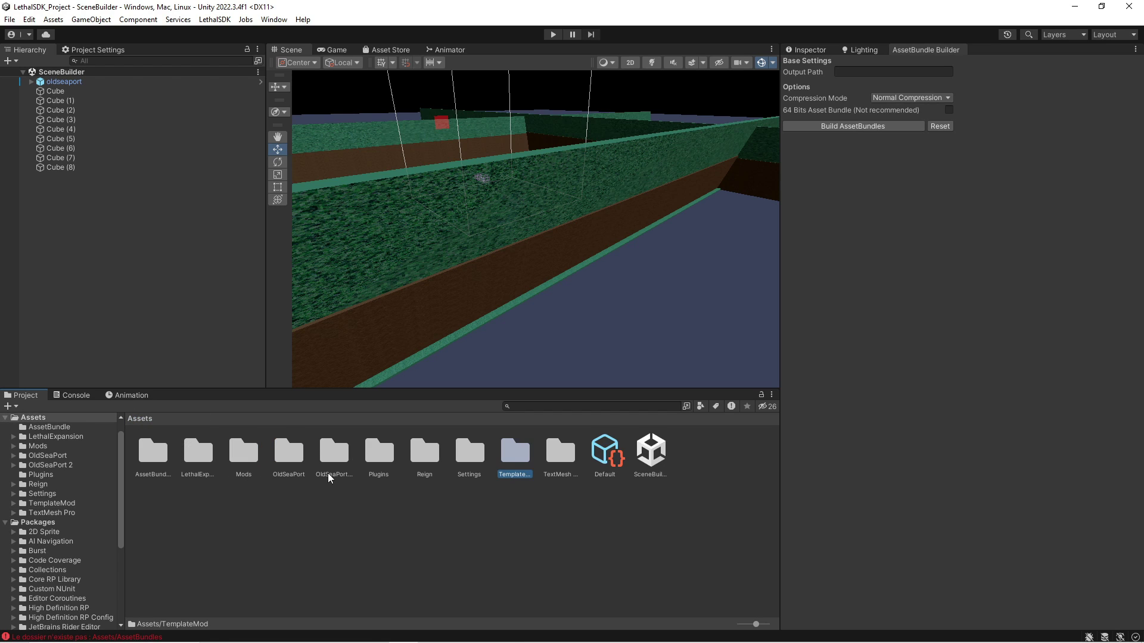
- Move CrawlingChimps up to the Assets root and open Mods/TemplateMod
double_click(244, 454)
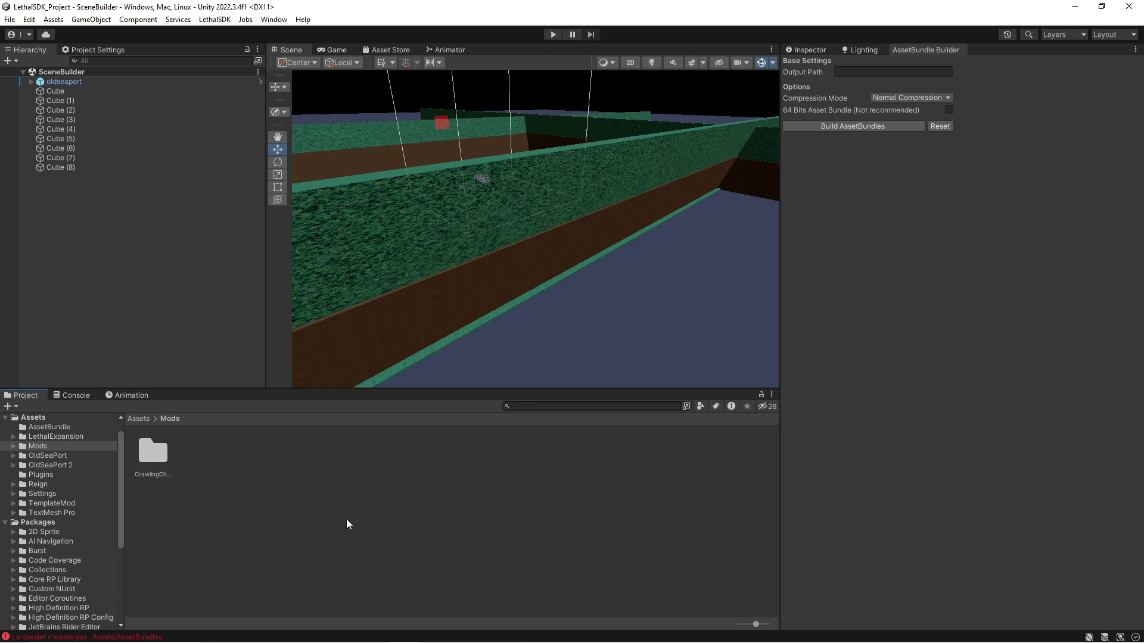
left_click_drag(153, 452, 47, 419)
double_click(152, 452)
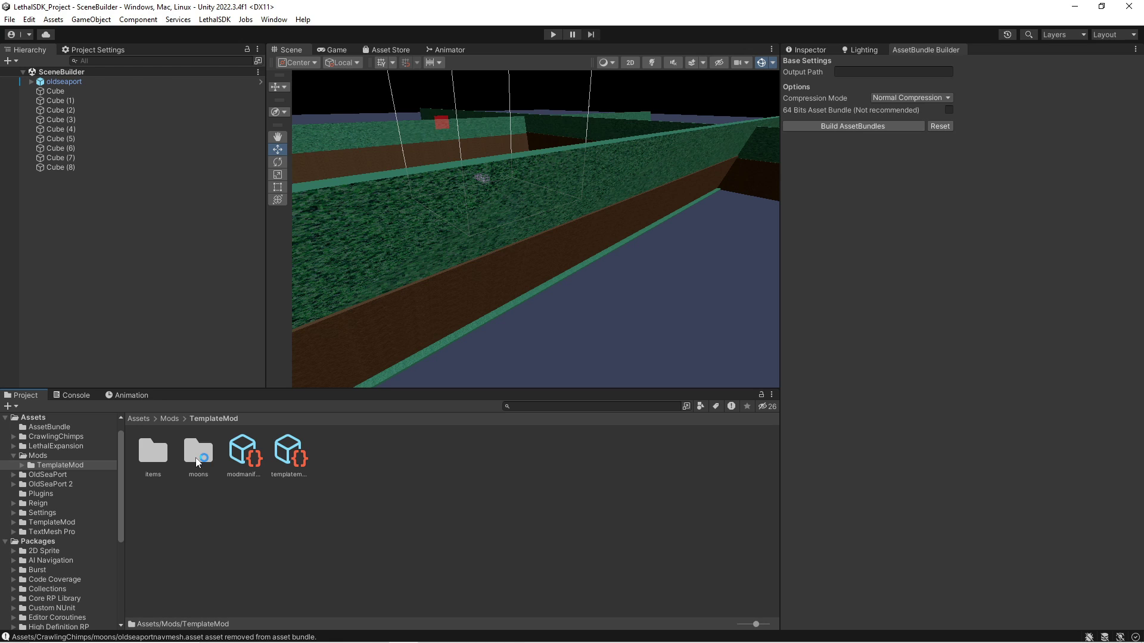
- Delete the moons folder from TemplateMod
left_click(211, 461)
key("Delete")
key("Return")
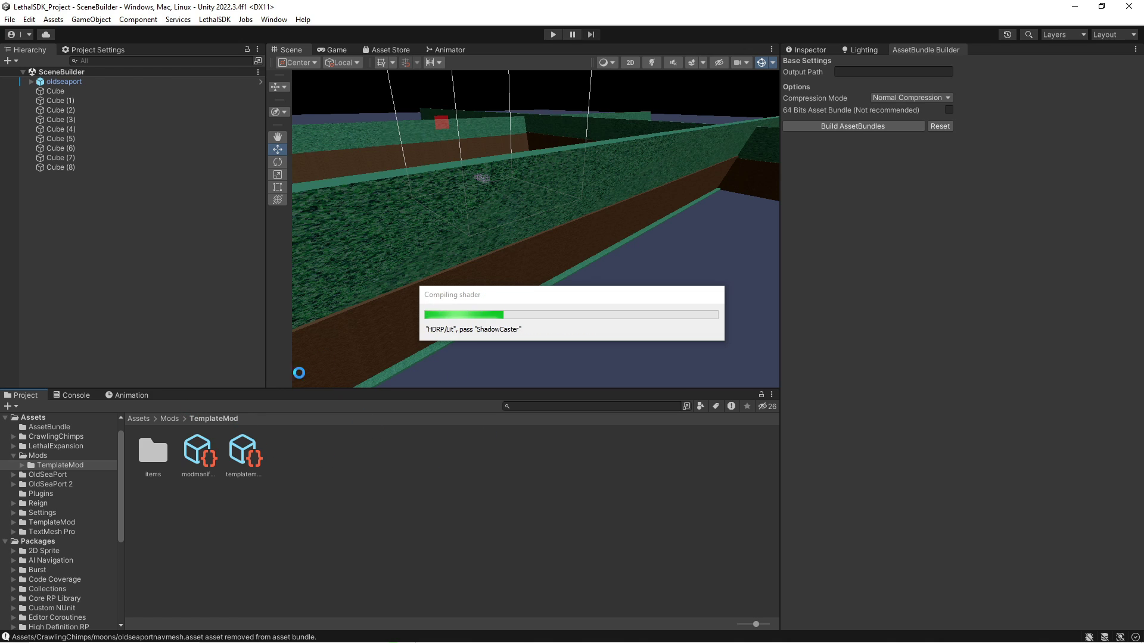
- Rename templatemodassetbank to doritosmodassetbank
left_click(261, 466)
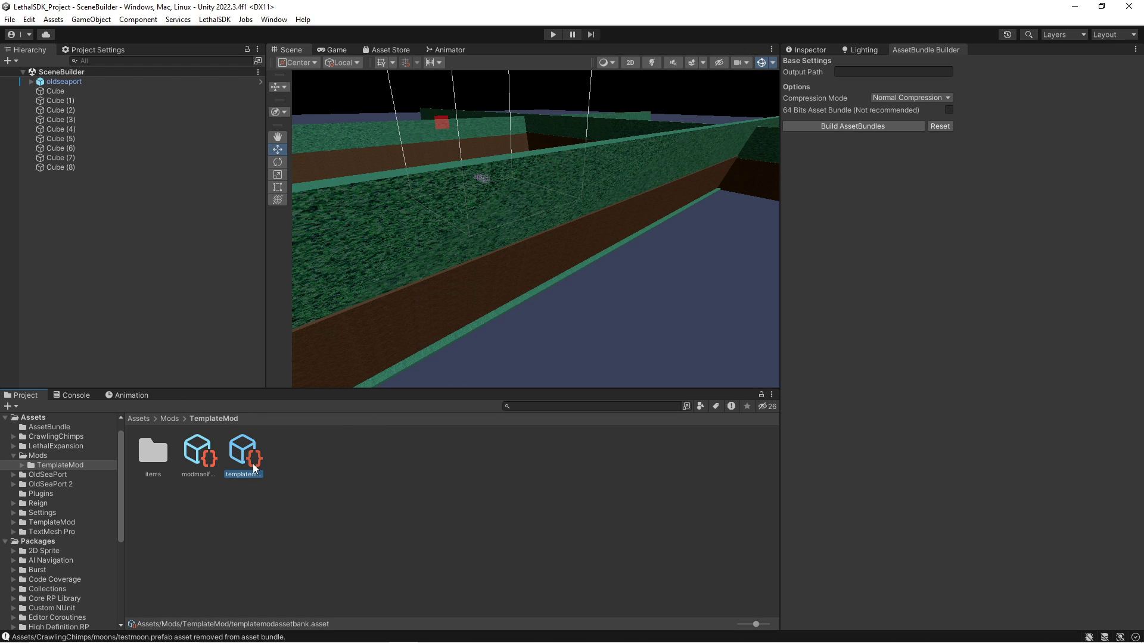
left_click(808, 51)
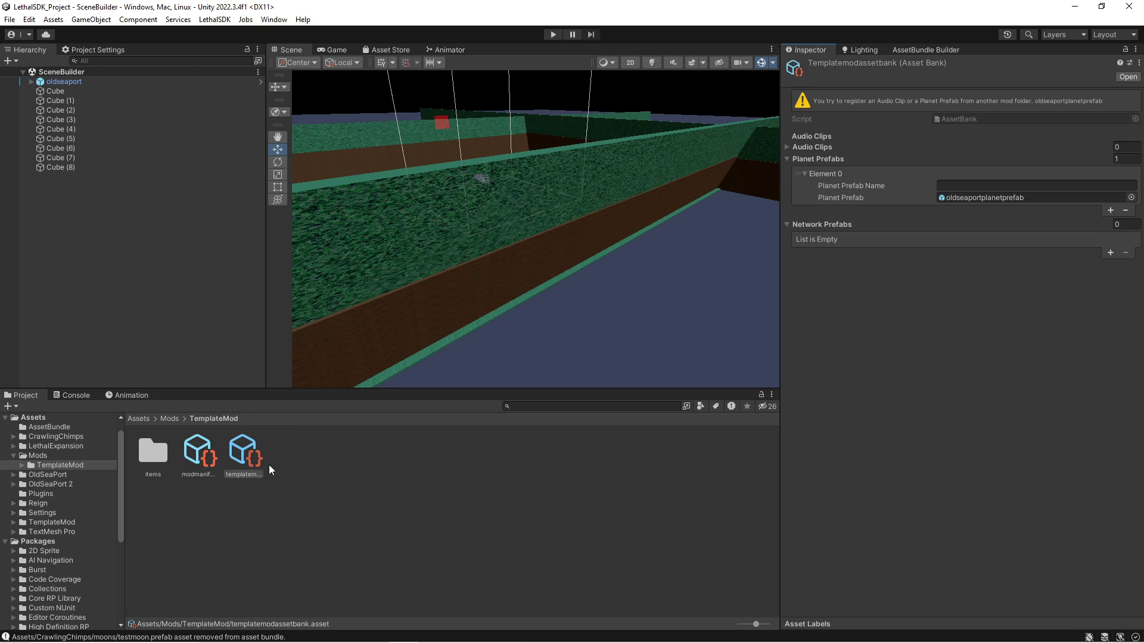
left_click(196, 472)
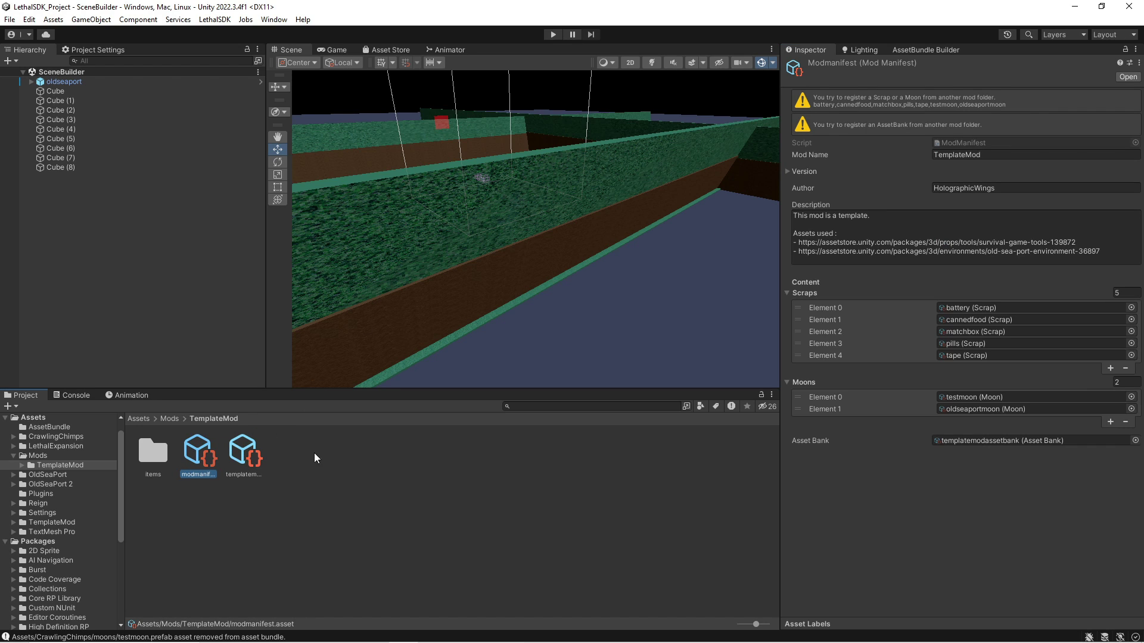
left_click(203, 473)
left_click(240, 474)
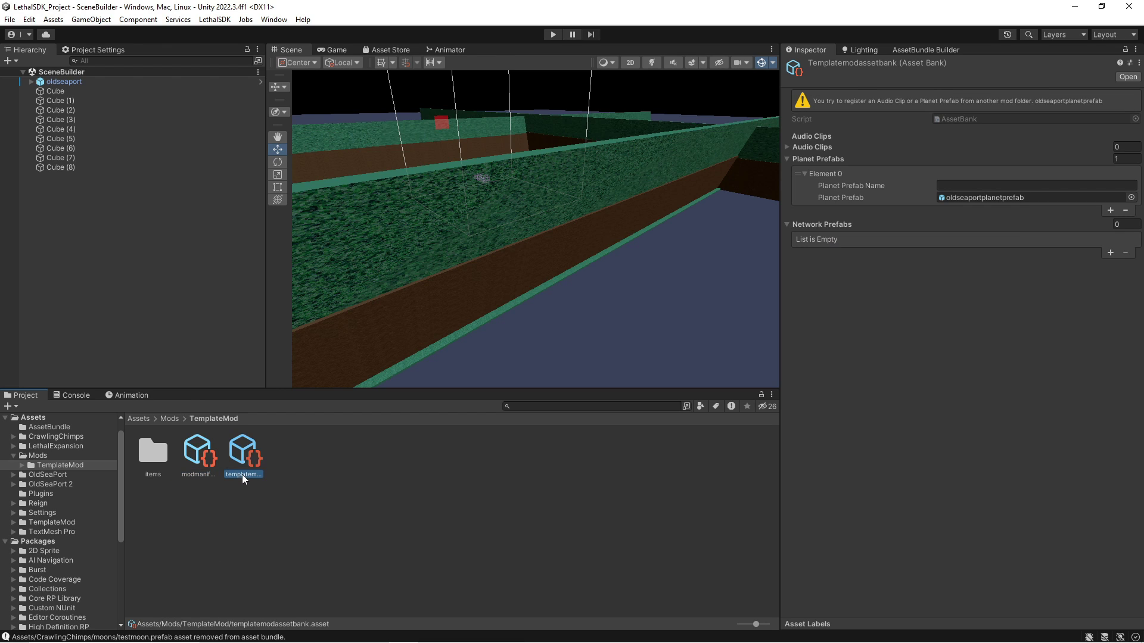
left_click_drag(248, 476, 191, 475)
type("doritosmo")
key("Return")
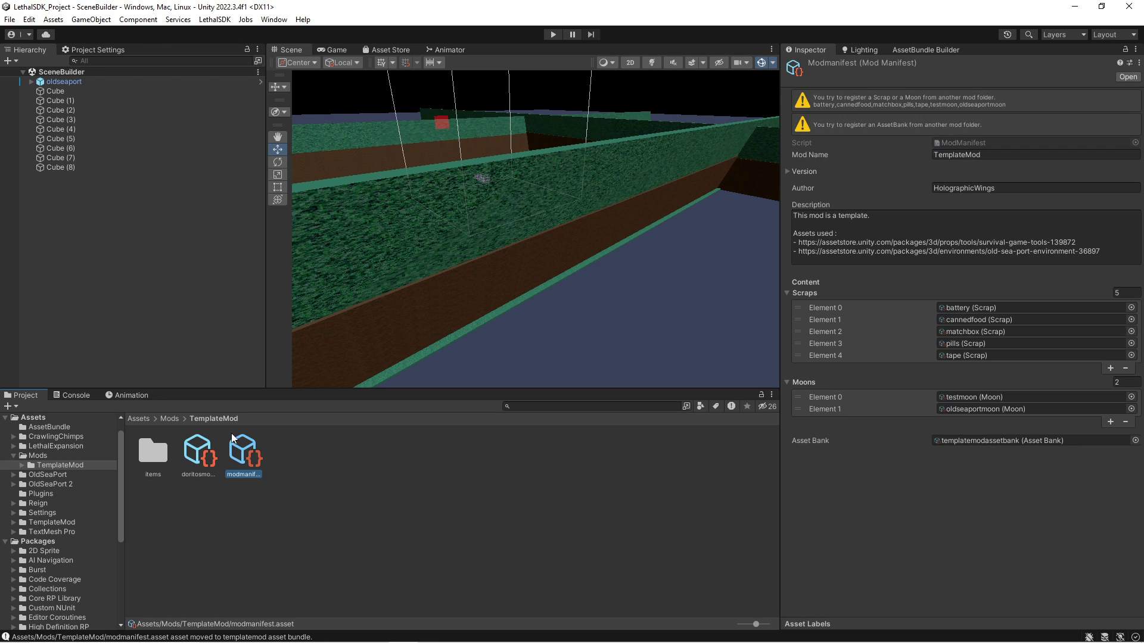
- Trim the manifest's scraps to battery only and remove both moons, oldseaportmoon and testmoon
left_click(1126, 369)
left_click(1125, 366)
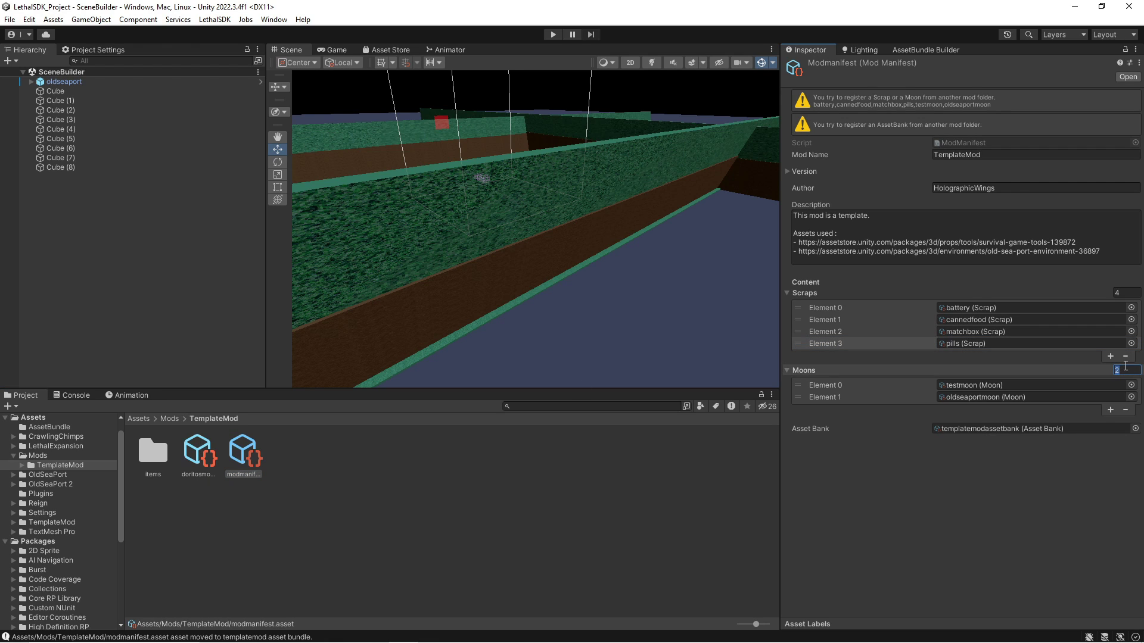
left_click(1126, 356)
left_click(1125, 344)
left_click(1125, 332)
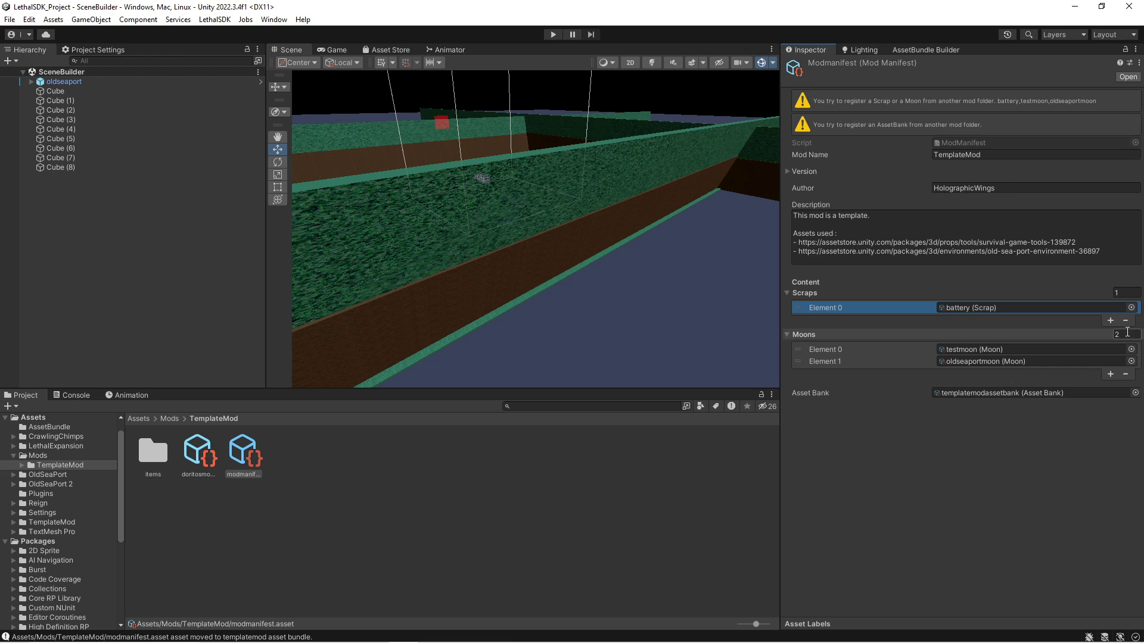
left_click(1126, 374)
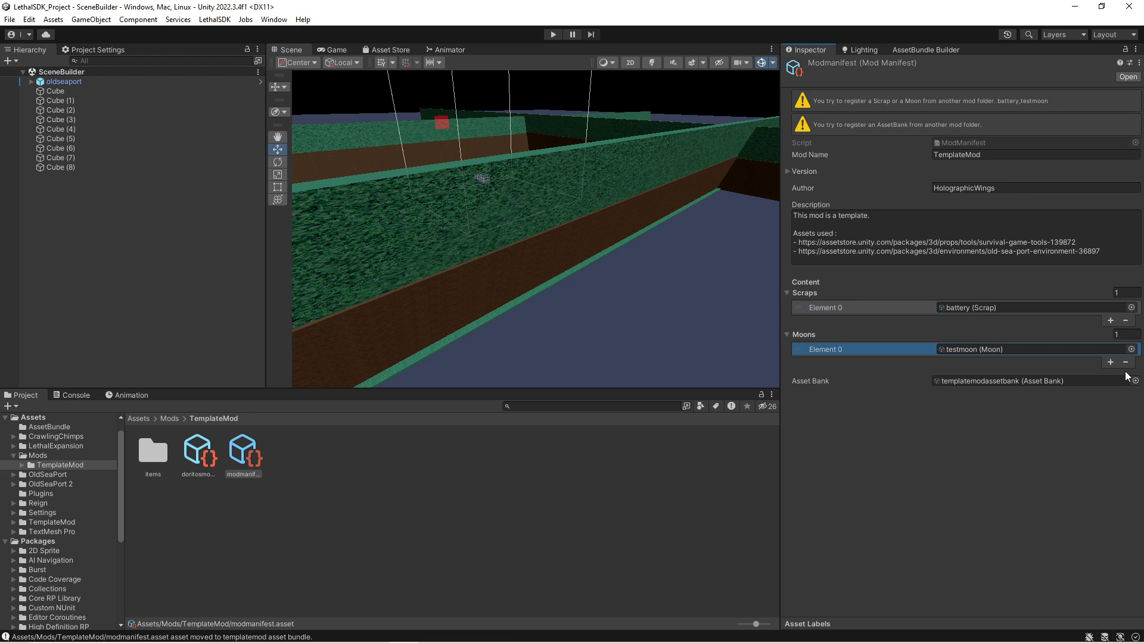
left_click(1126, 361)
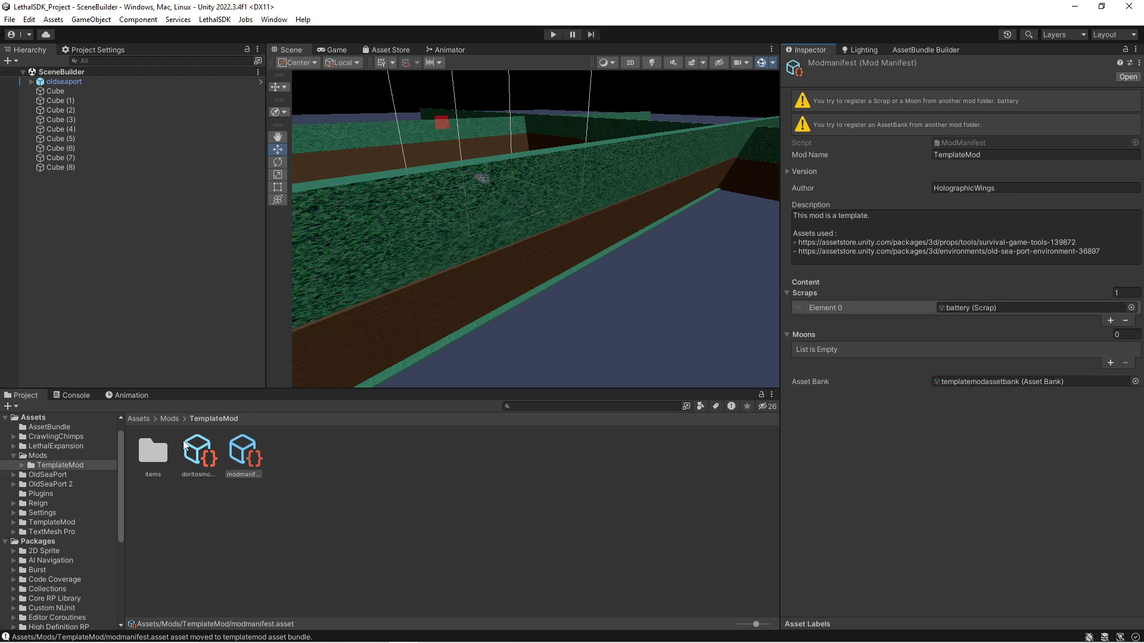
- Delete the cannedfood-through-tape scrap folders, keeping only battery
double_click(166, 448)
double_click(167, 448)
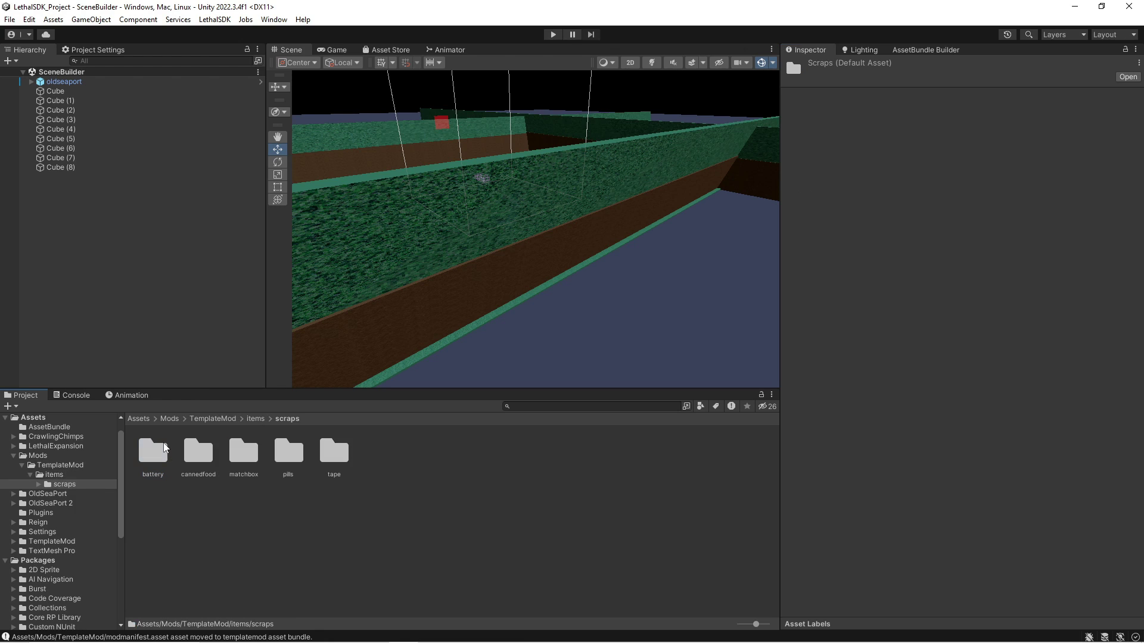
left_click(198, 451)
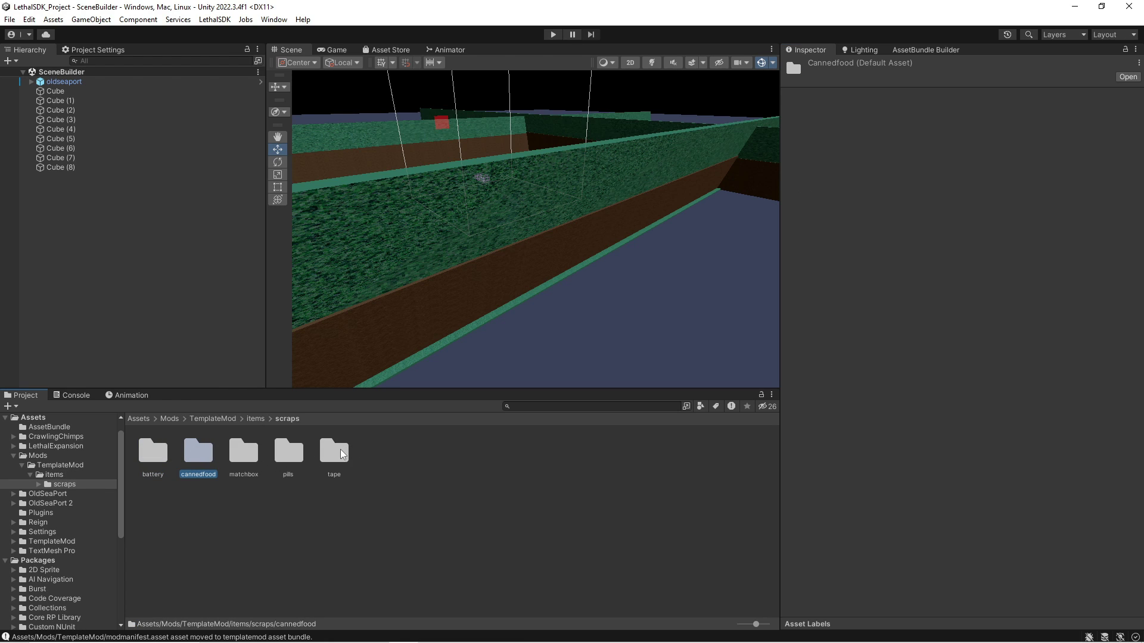
left_click(342, 451, "shift")
key("shift+Delete")
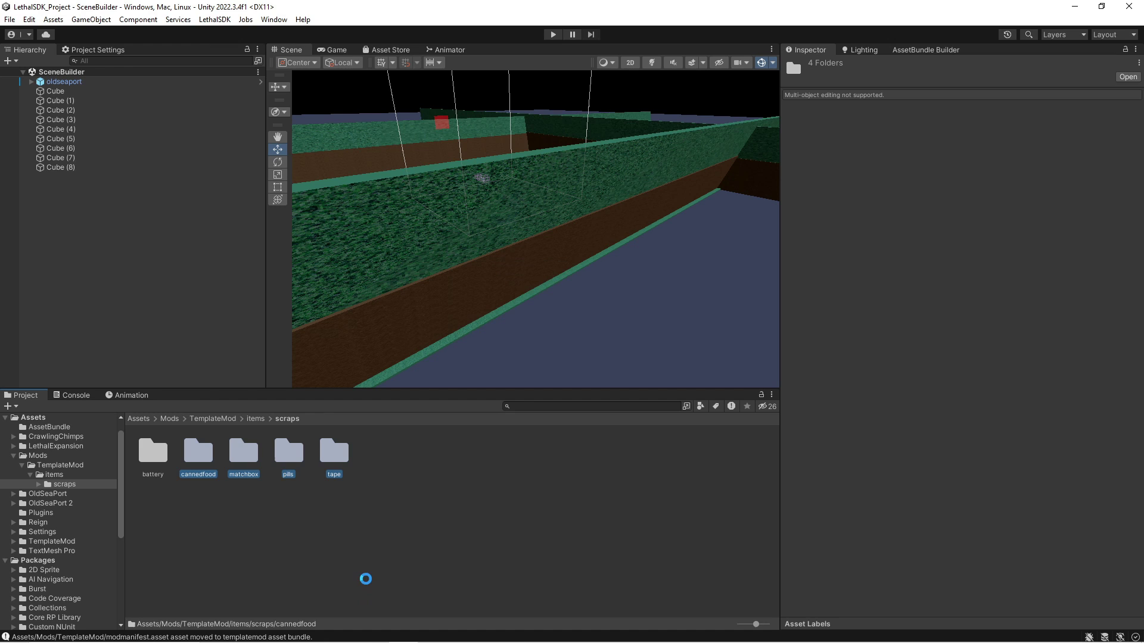
- Delete the battery material and the three survivaltools textures
double_click(155, 461)
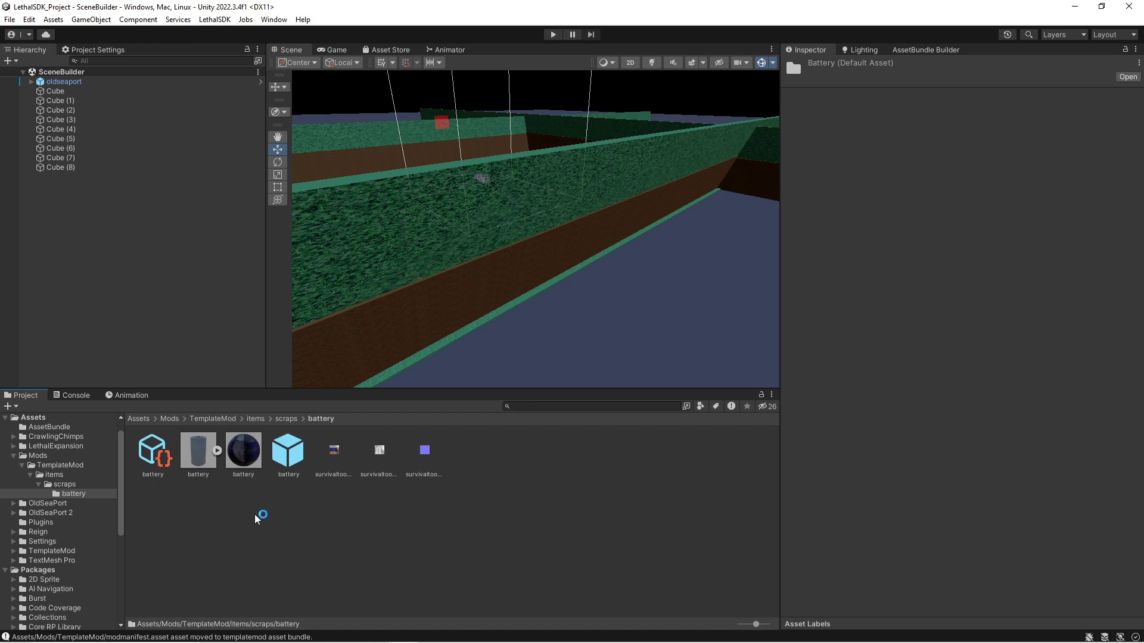
left_click(243, 451)
key("Delete")
key("Return")
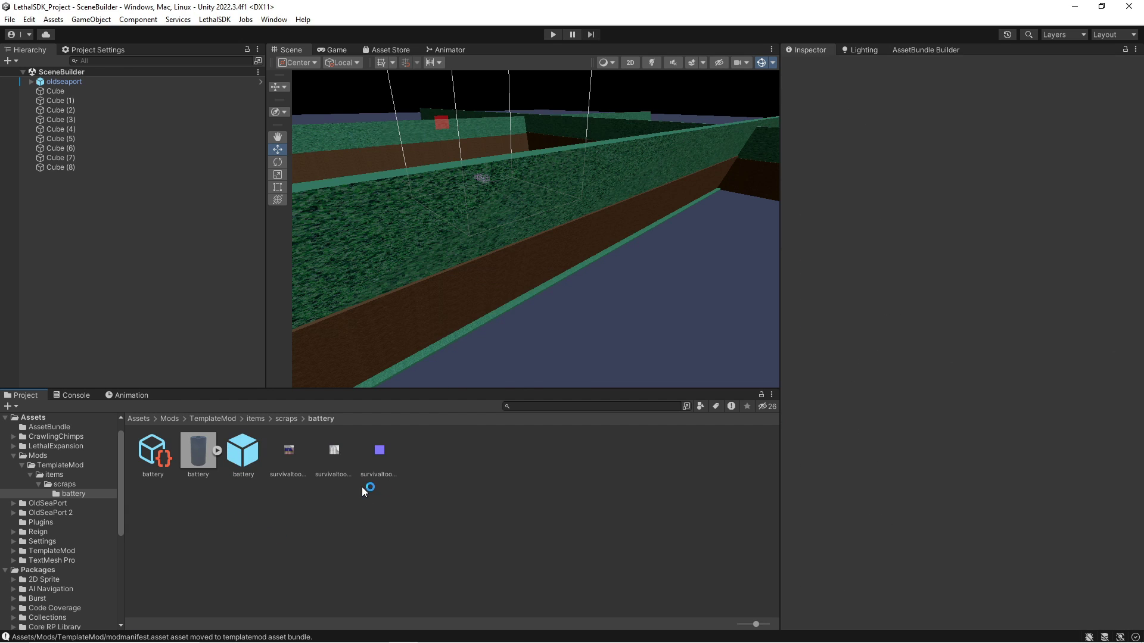
left_click(376, 454, "shift")
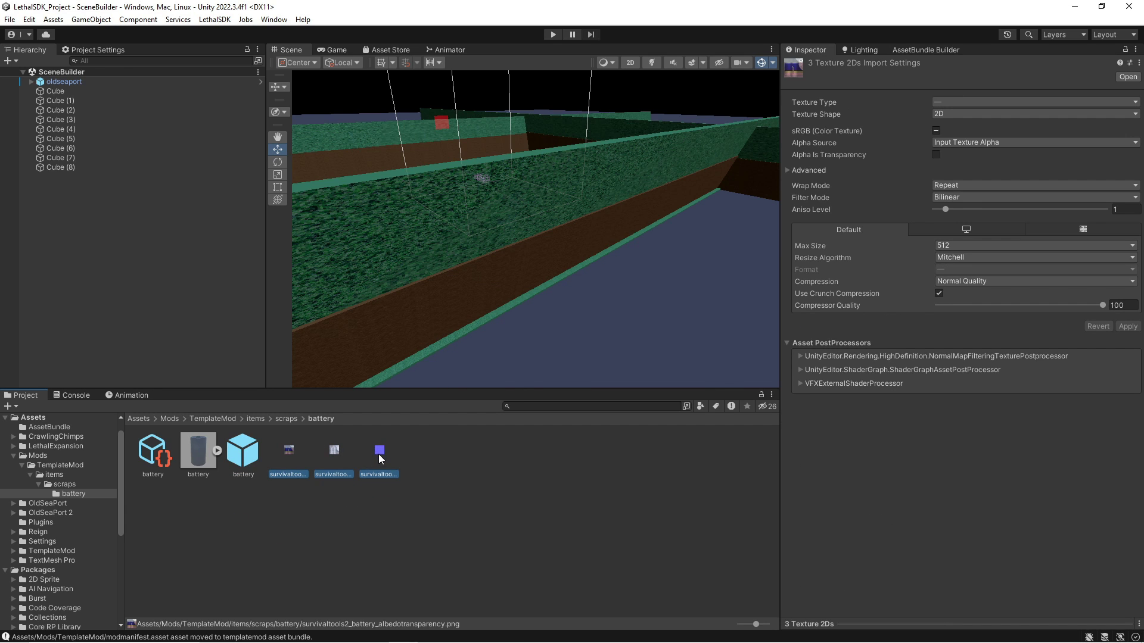
key("shift+Delete")
- Import the doritos_ model and the Doritos front and back base color textures into battery
mouse_move(256, 632)
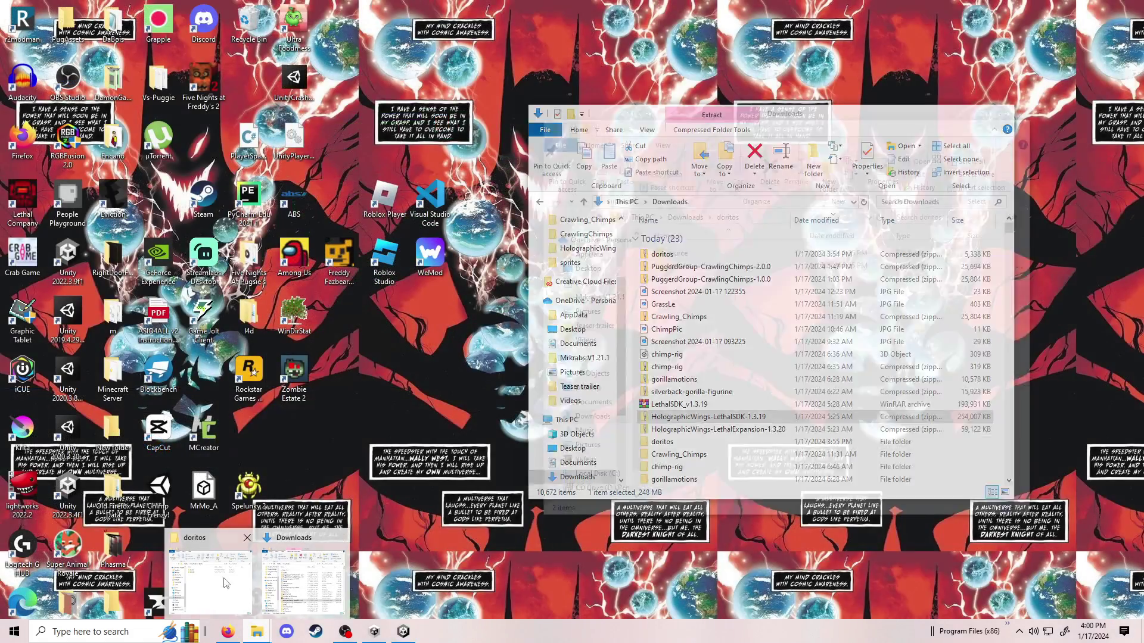
left_click(225, 583)
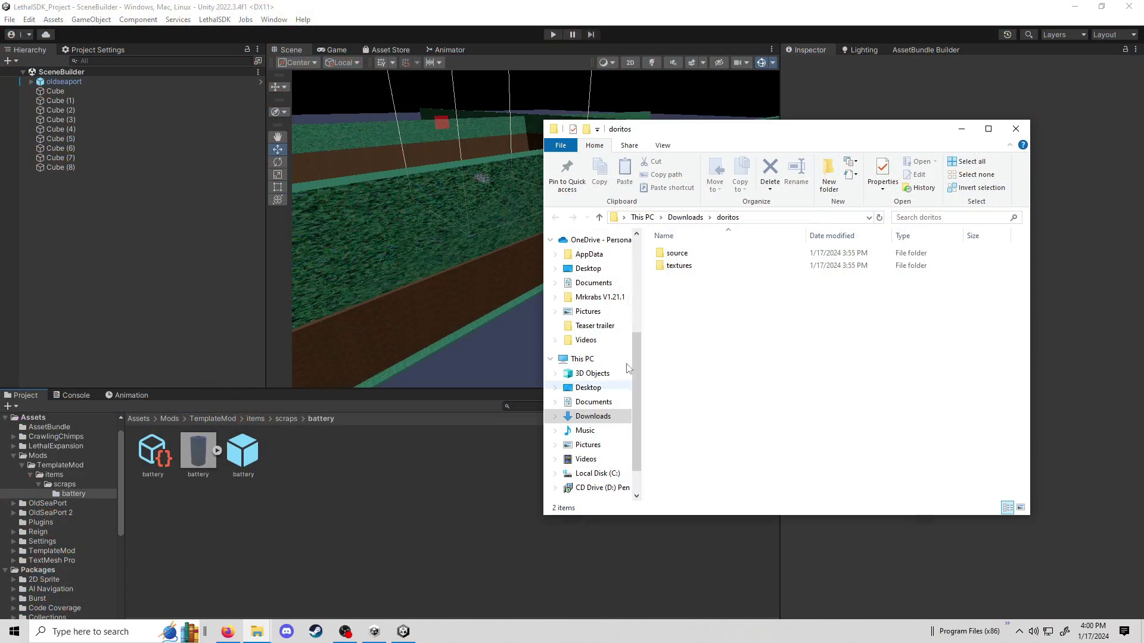
double_click(690, 253)
left_click(691, 258)
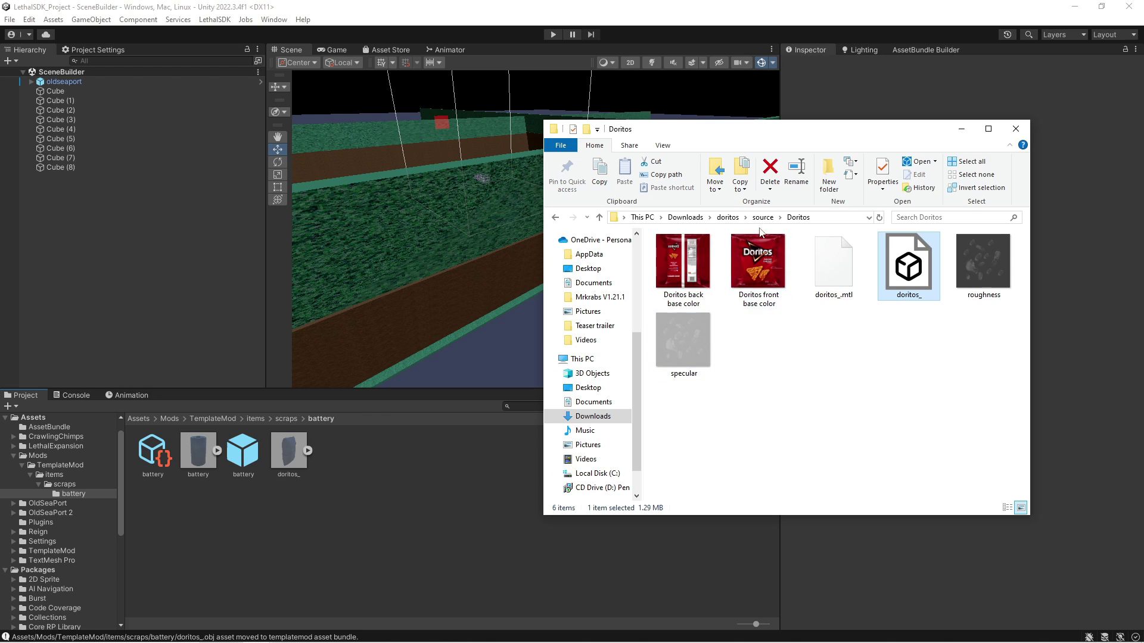
key("alt+Up")
left_click(728, 217)
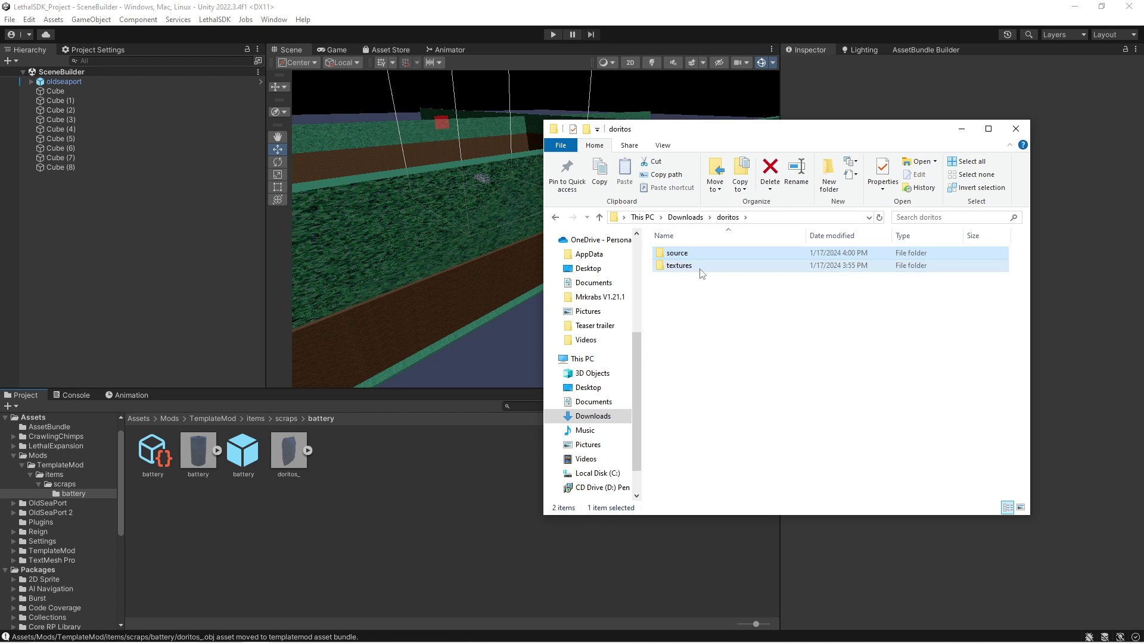
double_click(720, 267)
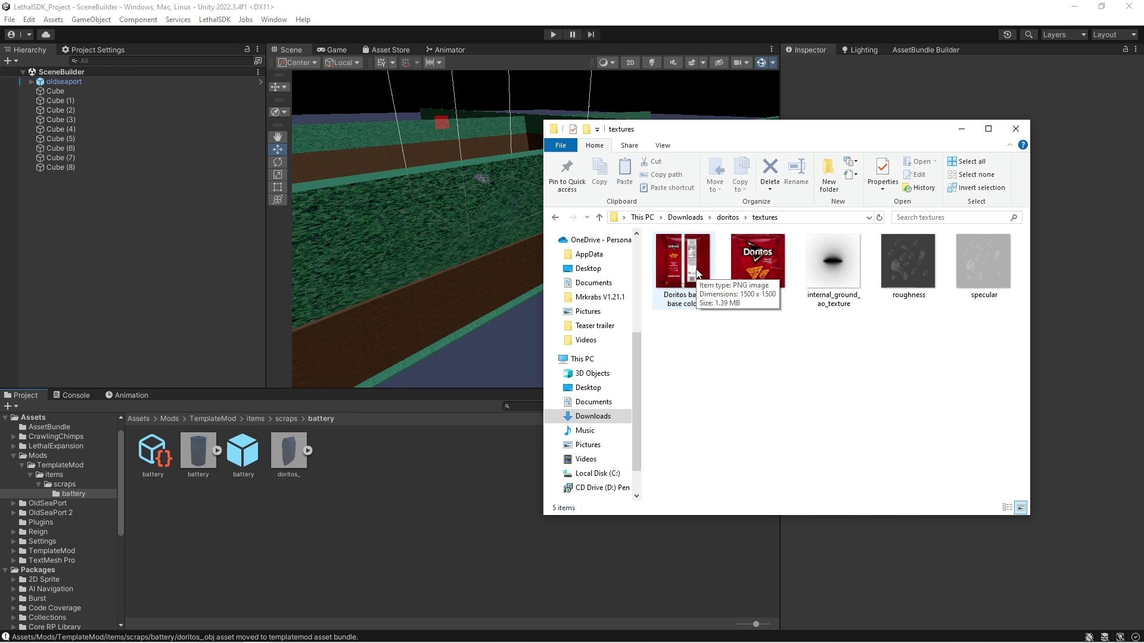
left_click_drag(758, 262, 420, 467)
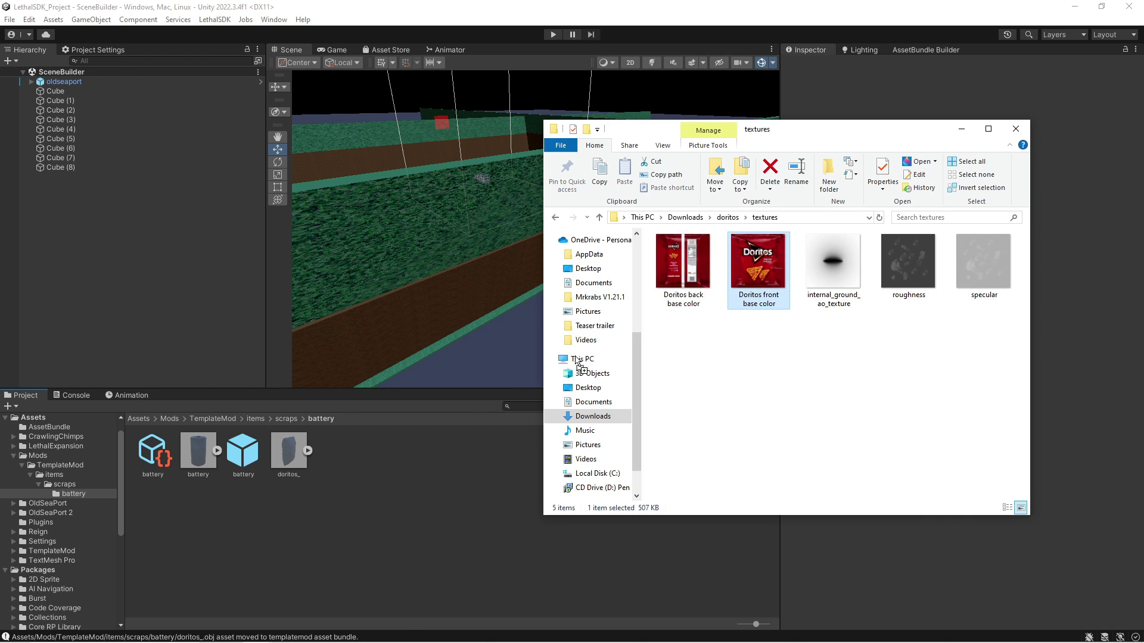
left_click_drag(683, 265, 462, 480)
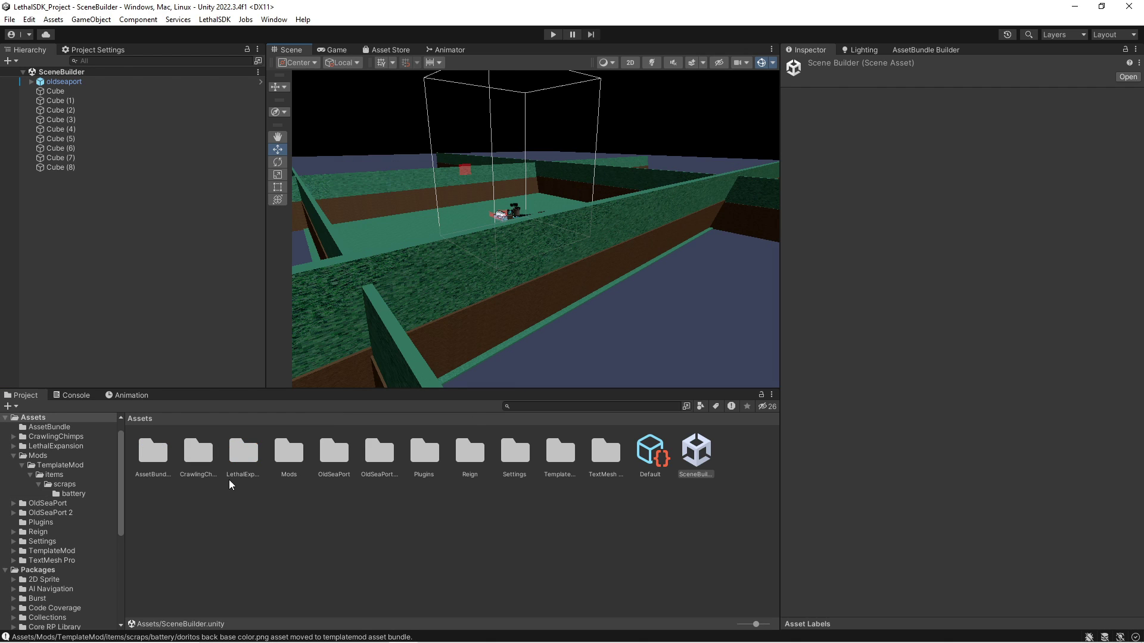
- Load the LethalExpansion ItemPlaceTest scene and delete its battery object
double_click(240, 459)
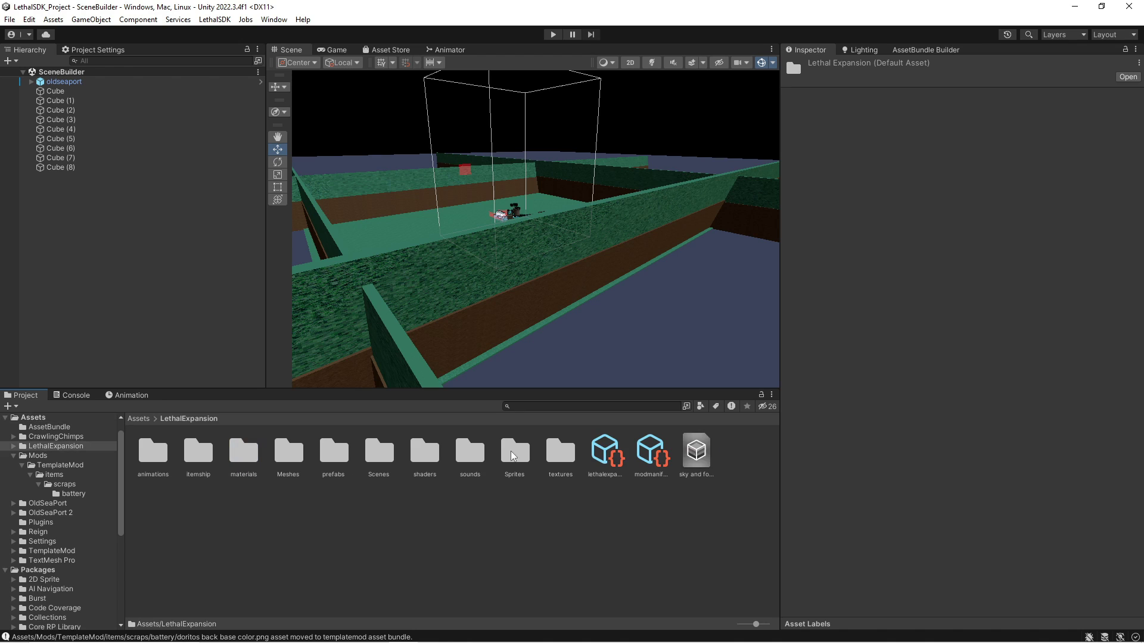
double_click(375, 459)
double_click(190, 459)
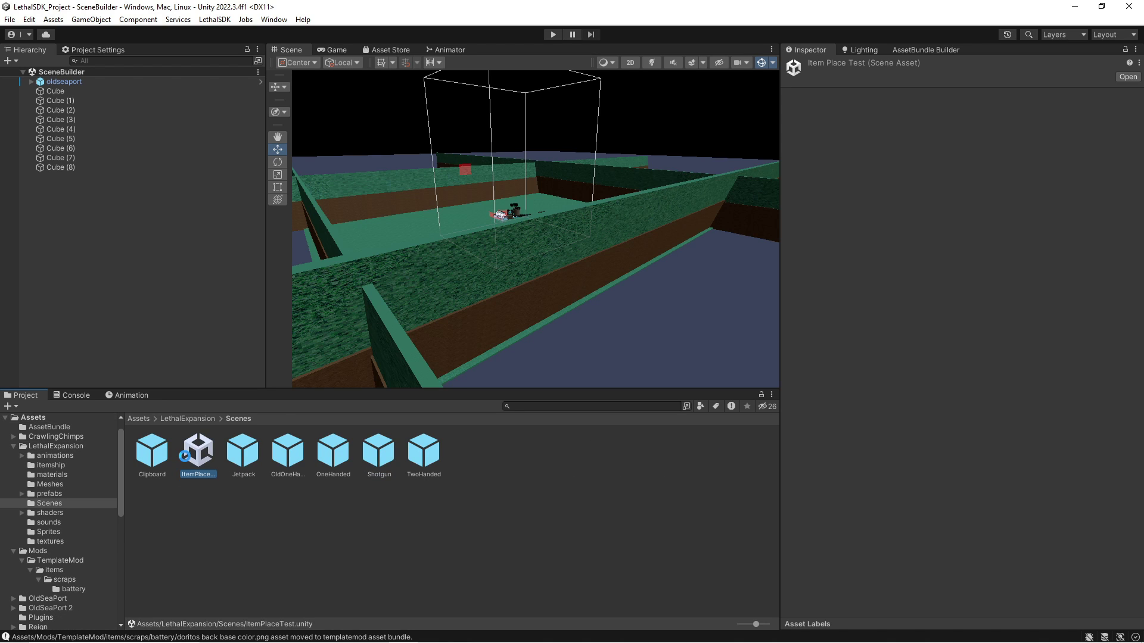
right_click_drag(509, 286, 596, 270)
key("w")
left_click(591, 270)
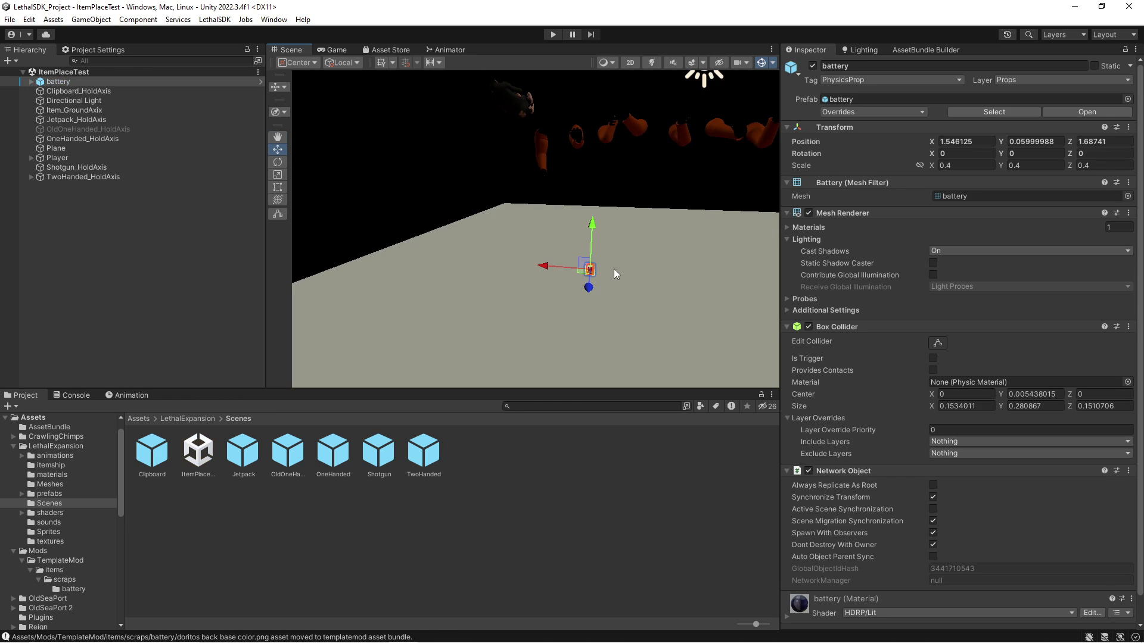
key("Delete")
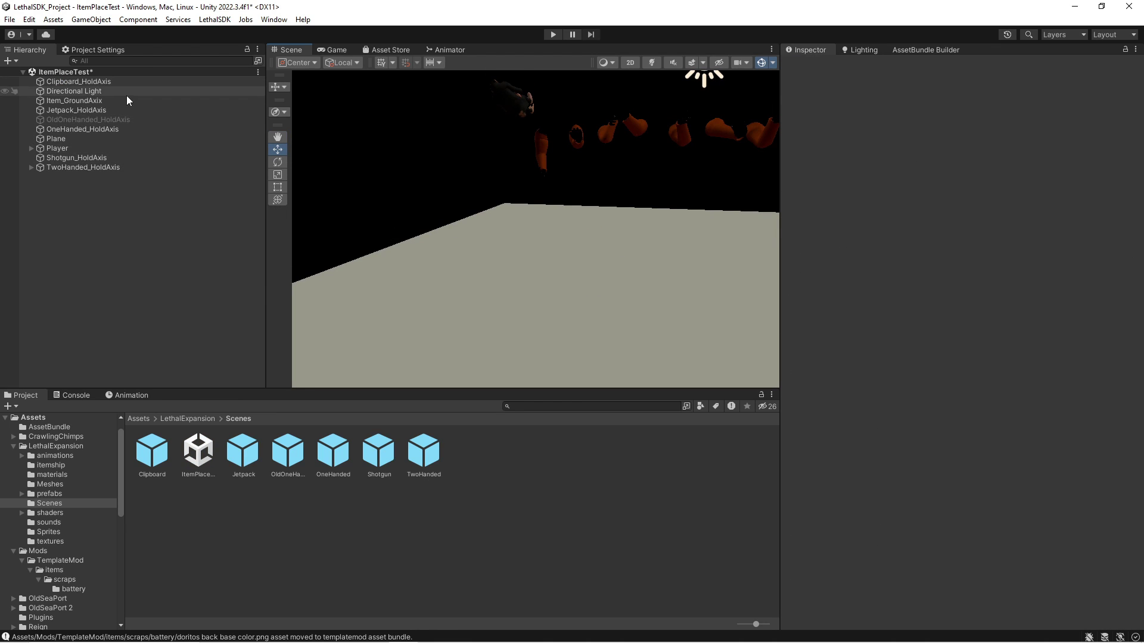
- Inspect the Player's TwoHanded_HoldAxis and its chimp child in the Hierarchy
left_click(118, 148)
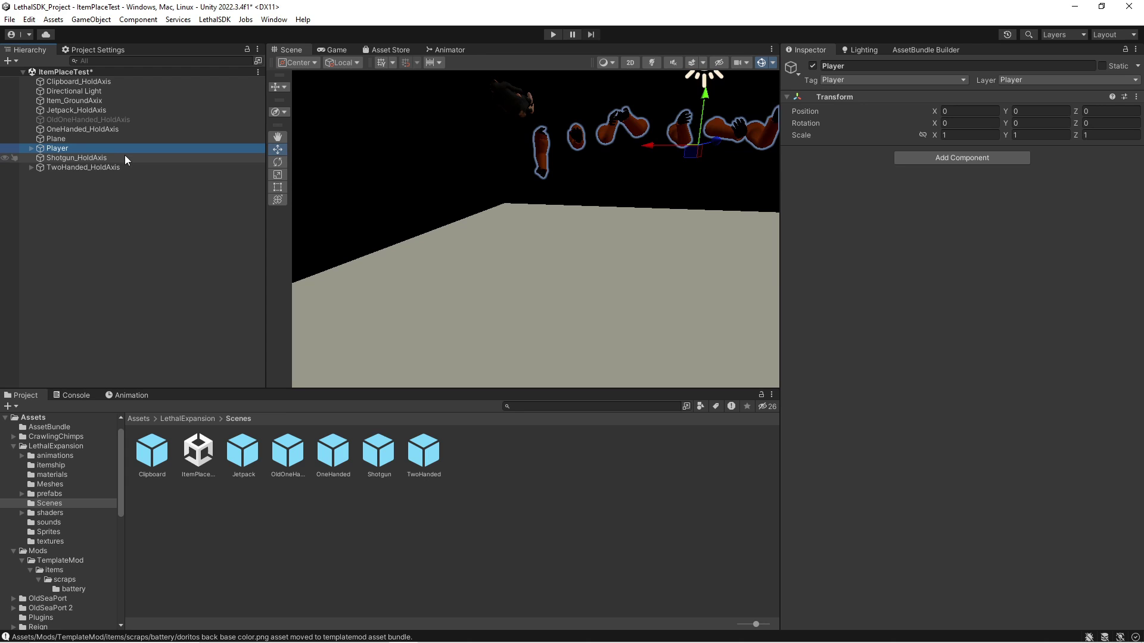
left_click(31, 167)
left_click(64, 177)
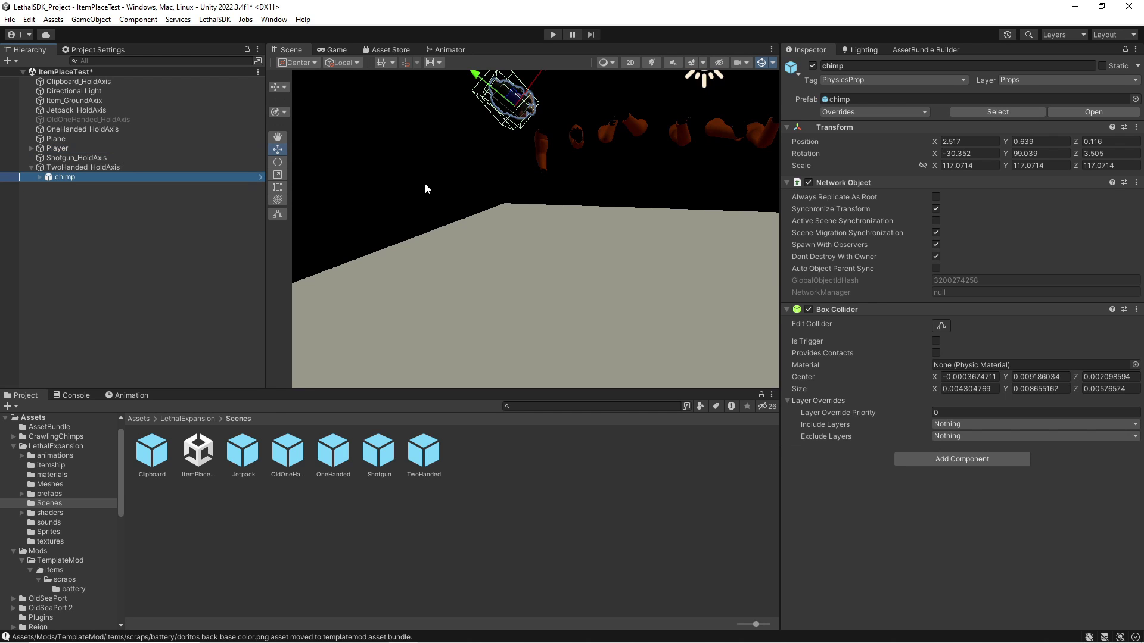
left_click(568, 250)
right_click_drag(568, 250, 568, 179)
scroll(567, 179, "down", 3)
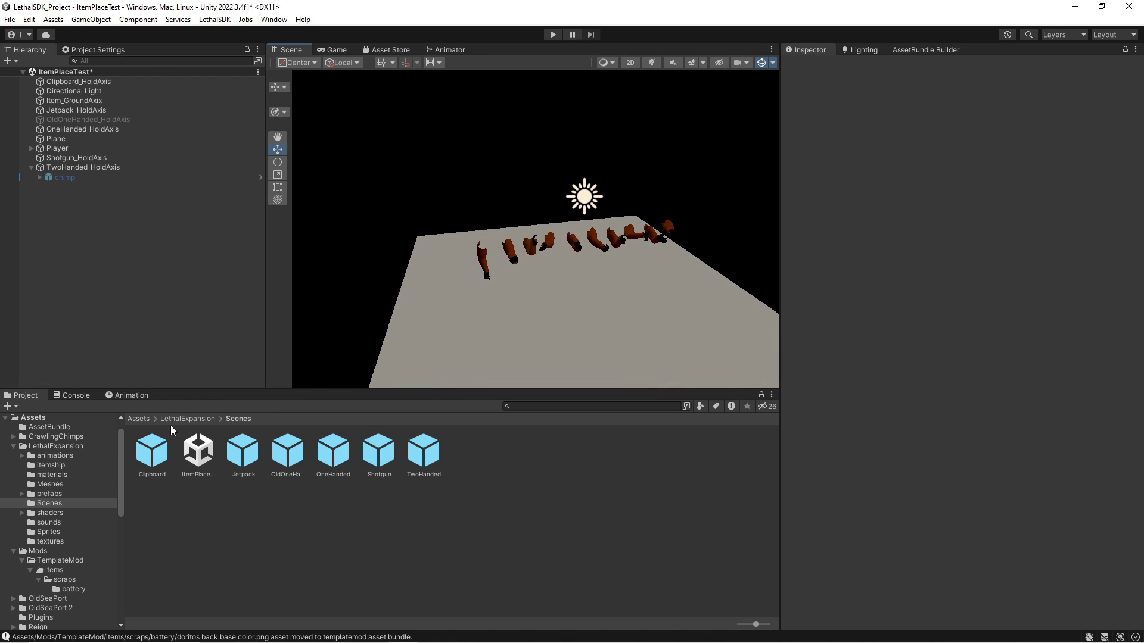
- Place the doritos_ model from Mods/TemplateMod/items/scraps/battery into the scene
left_click(175, 419)
left_click(138, 419)
double_click(289, 451)
double_click(153, 451)
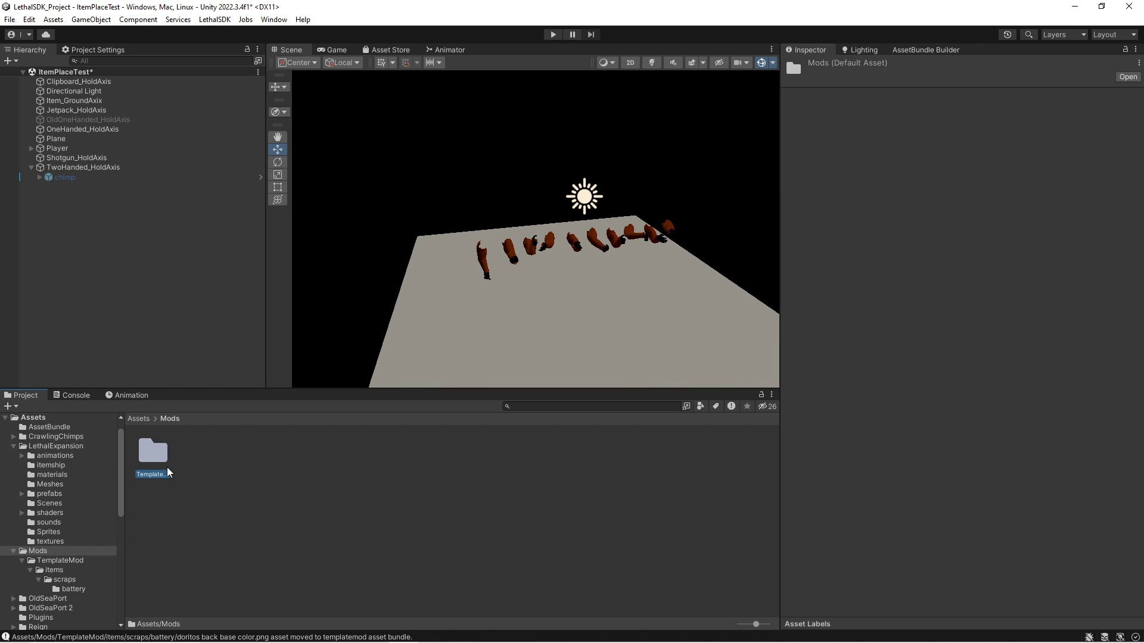
double_click(156, 459)
double_click(155, 460)
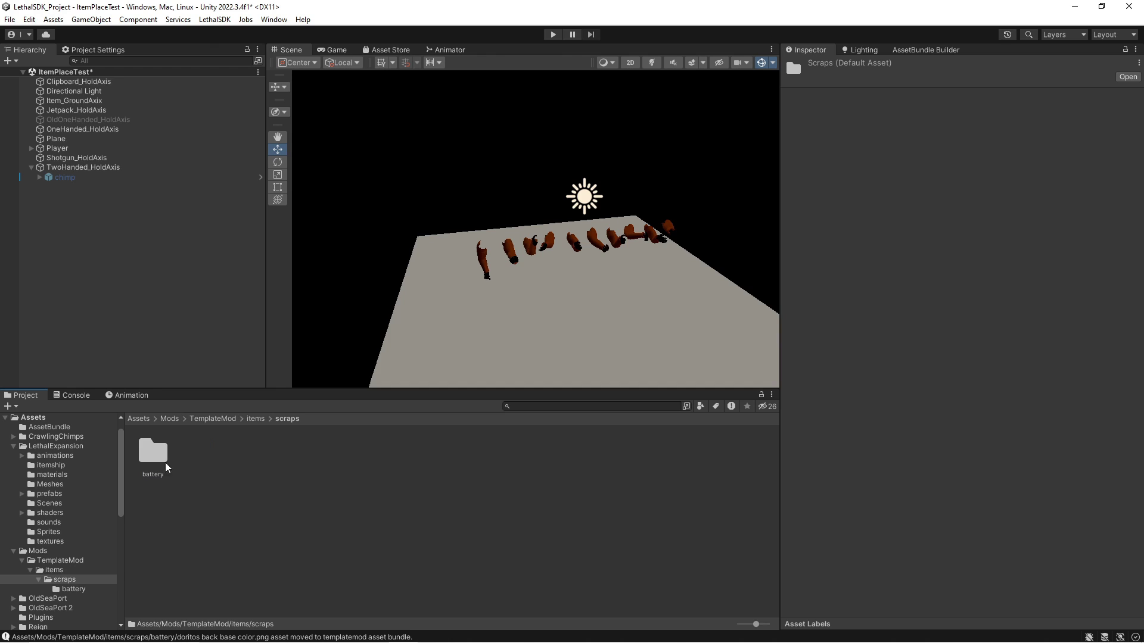
double_click(155, 461)
left_click_drag(379, 451, 537, 358)
- Apply the Doritos front texture to the bag and zoom to OneHanded_HoldAxis
key("f")
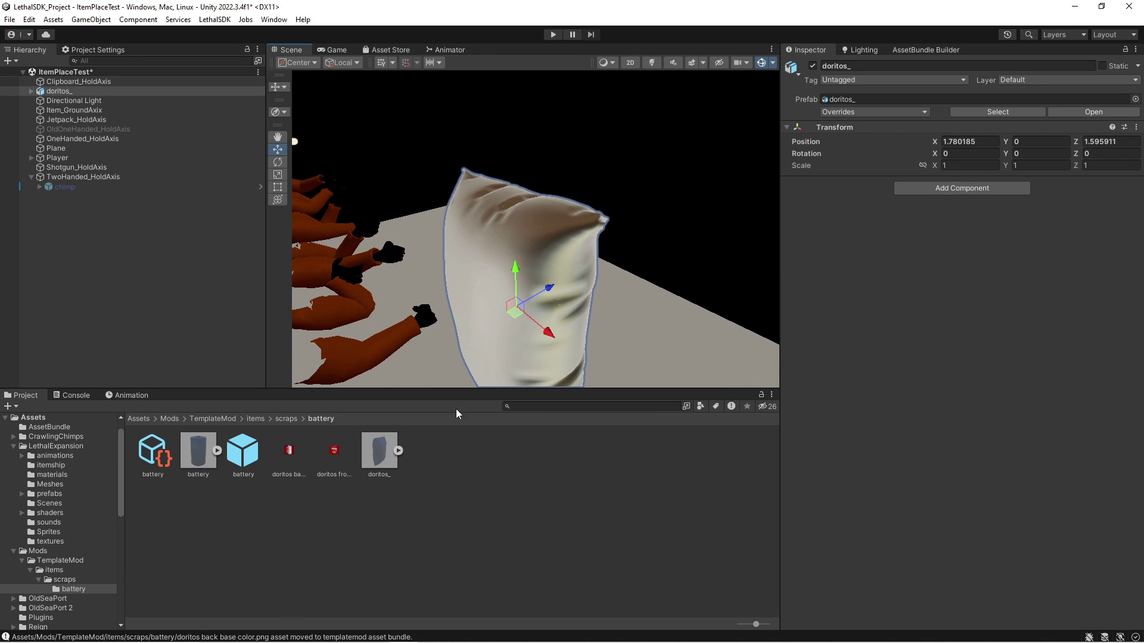
left_click_drag(334, 451, 540, 250)
right_click_drag(540, 250, 513, 262)
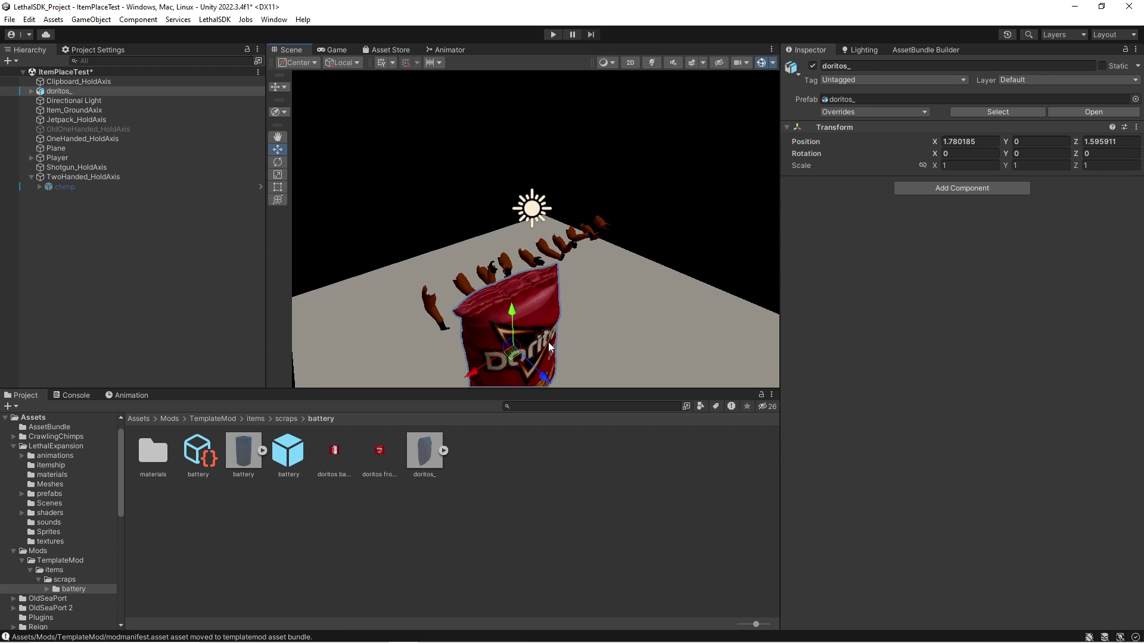
right_click_drag(549, 349, 452, 349)
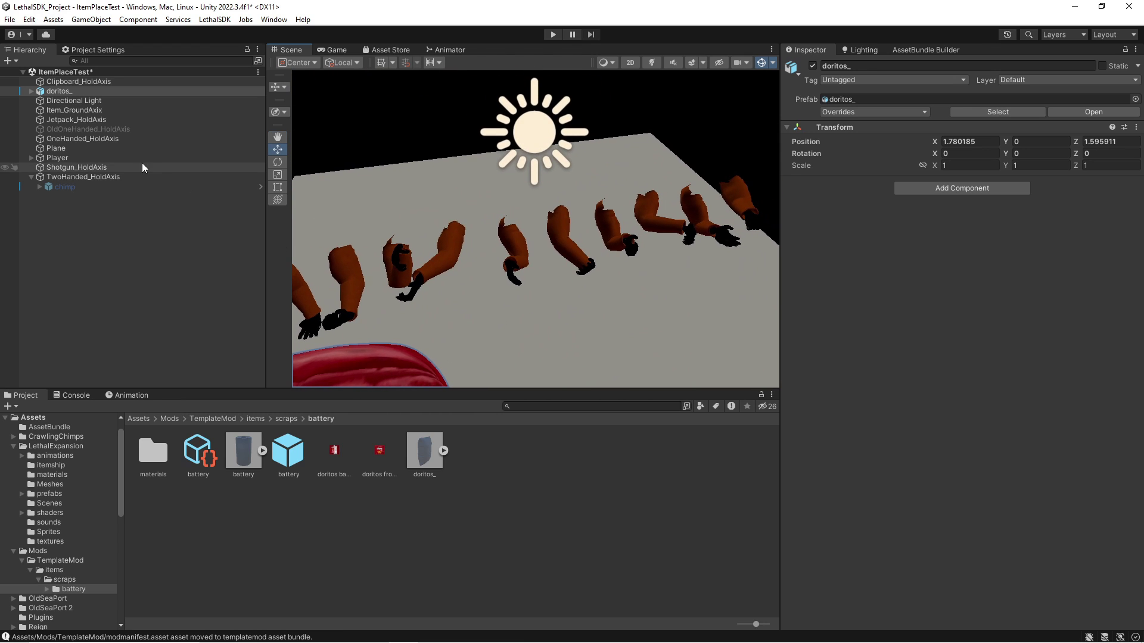
double_click(77, 138)
right_click_drag(563, 212, 23, 187)
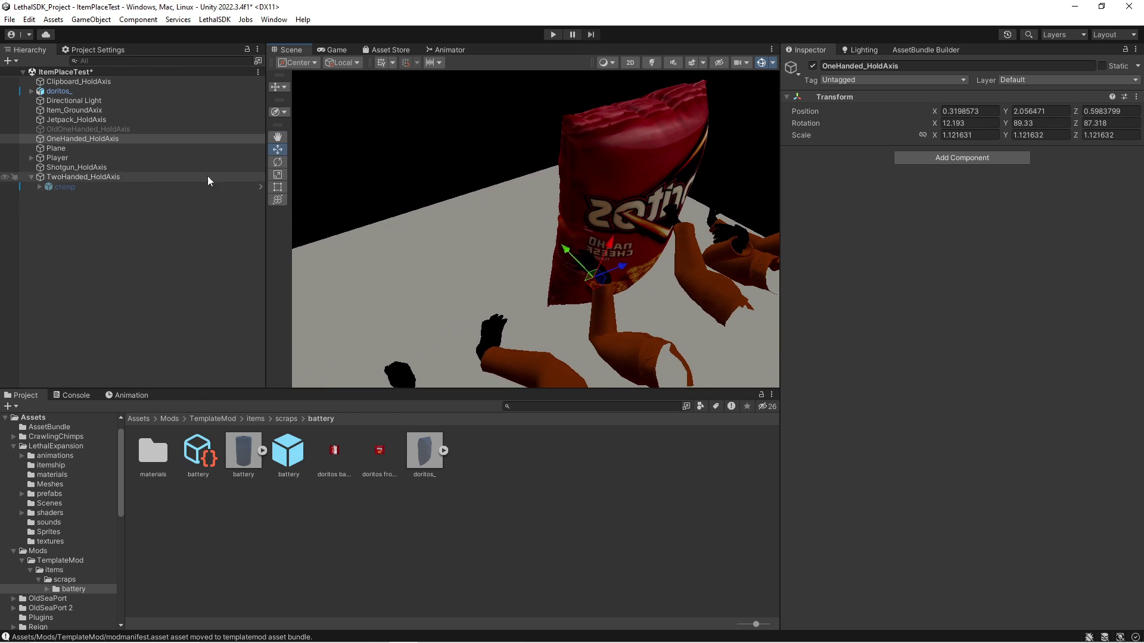
- Scale doritos_ down to about 0.135 and parent it under OneHanded_HoldAxis
left_click(59, 140)
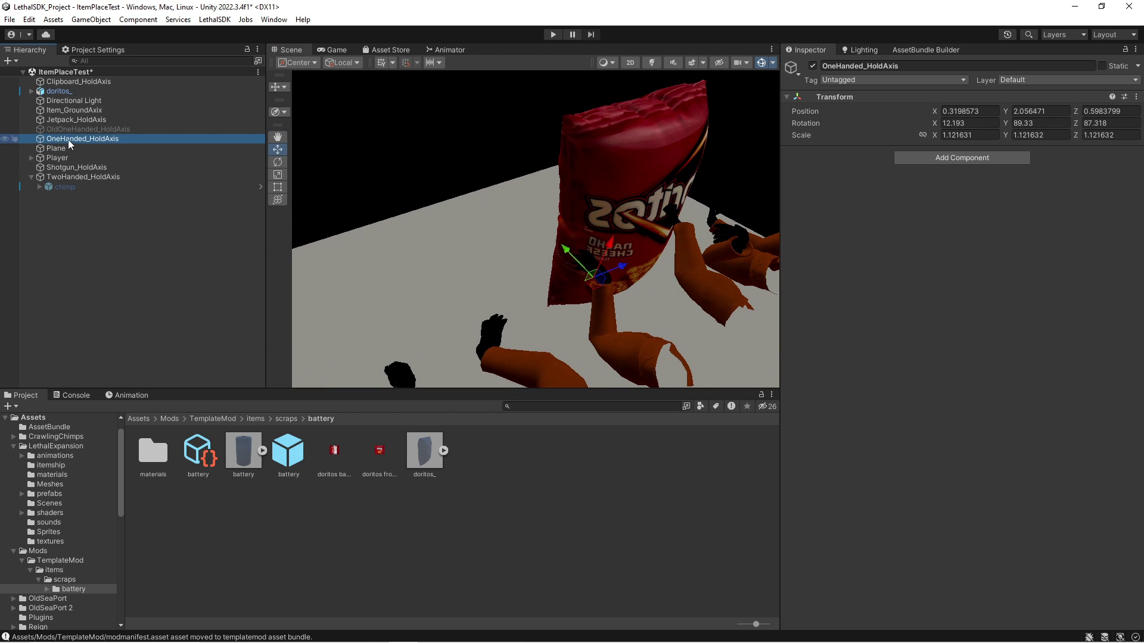
left_click(58, 90)
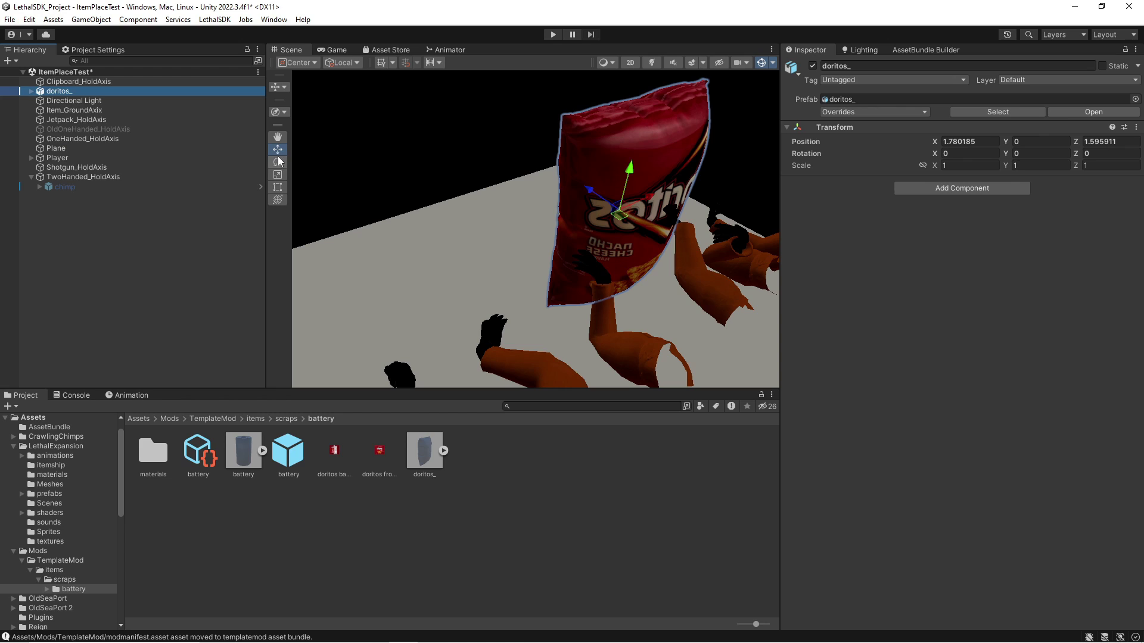
left_click(278, 175)
left_click_drag(625, 215, 568, 213)
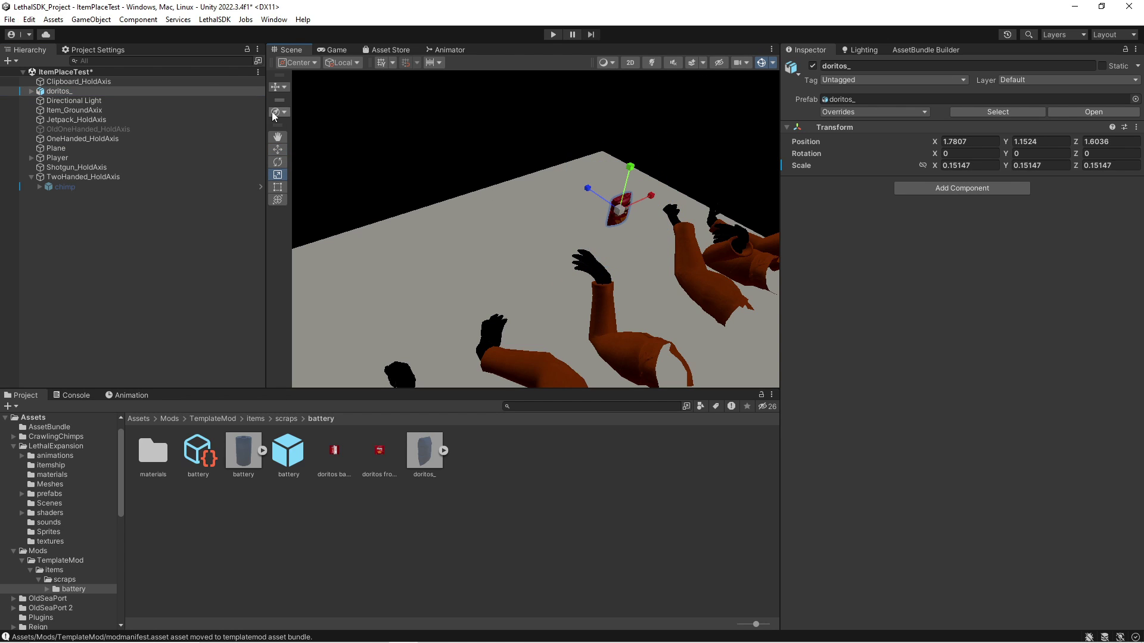
left_click(278, 150)
left_click_drag(51, 91, 98, 138)
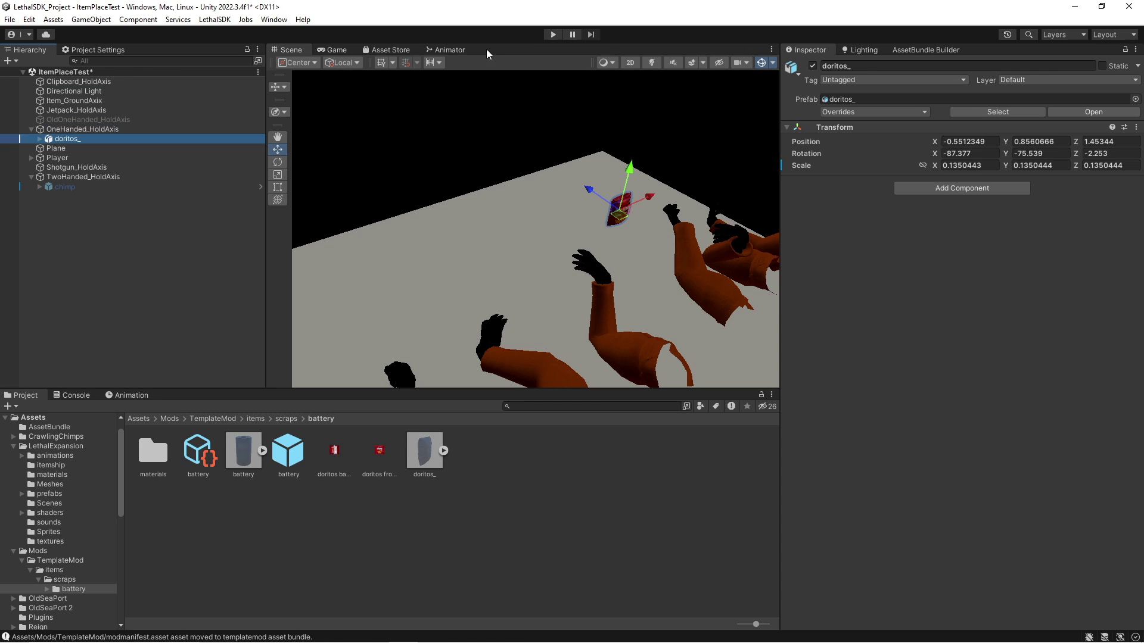
- Unpack doritos_ from its prefab and zero its position
right_click(94, 138)
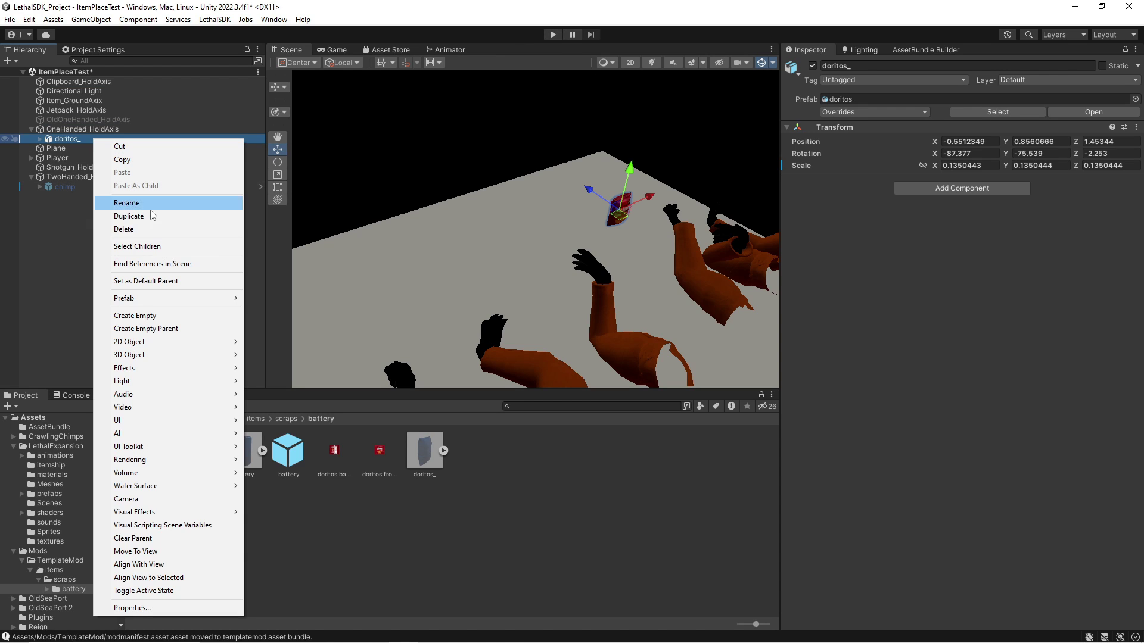
mouse_move(178, 298)
left_click(284, 377)
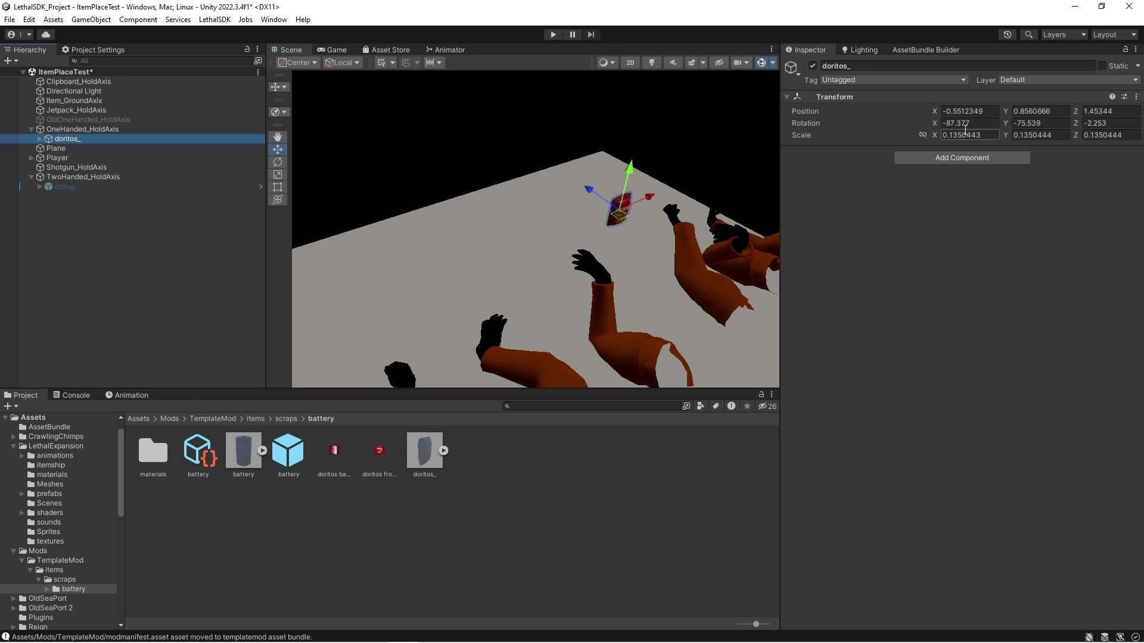
left_click(978, 112)
type("0")
key("Tab")
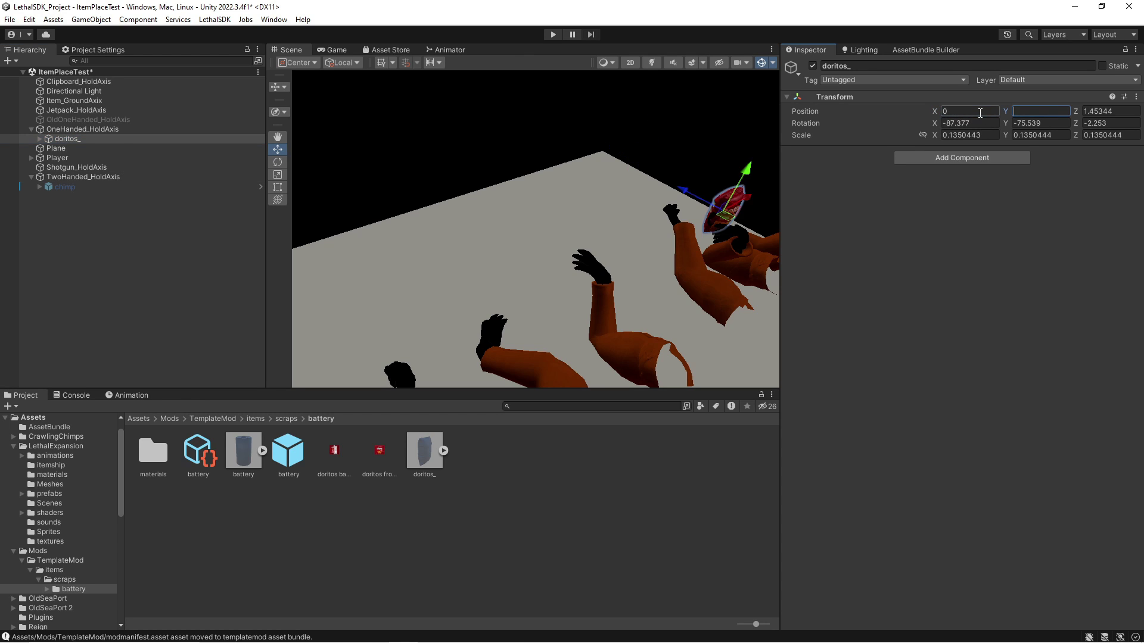
type("0")
key("Tab")
type("0")
key("Tab")
- Rotate and move the Doritos bag to sit upright in the one-handed grip
right_click_drag(758, 264, 51, 229)
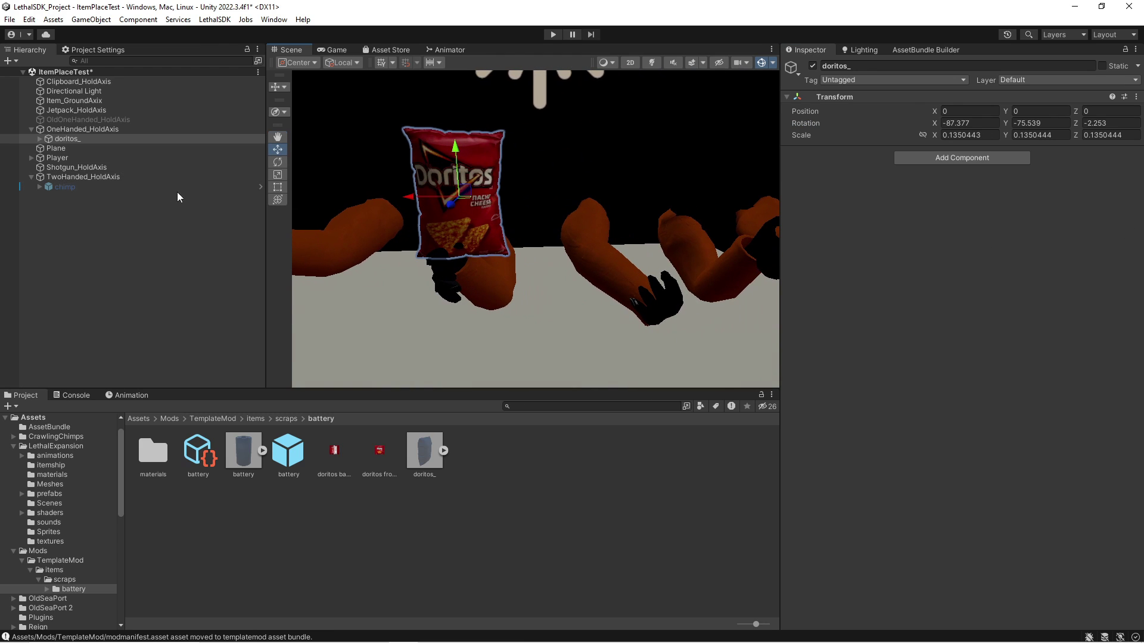
left_click(148, 128)
right_click_drag(453, 250, 596, 263)
left_click(387, 280)
key("e")
left_click_drag(355, 280, 188, 258)
key("ctrl+z")
key("f")
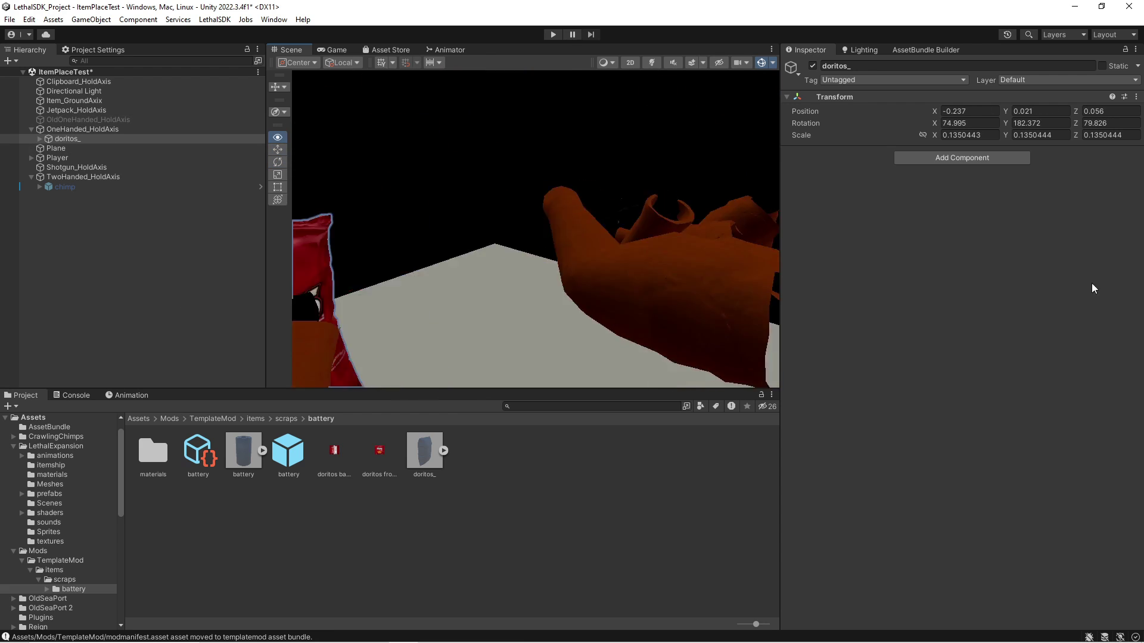
key("w")
left_click_drag(546, 235, 503, 217)
left_click(100, 306)
mouse_move(613, 244)
right_mouse_down()
mouse_move(620, 217)
mouse_move(612, 248)
right_mouse_up()
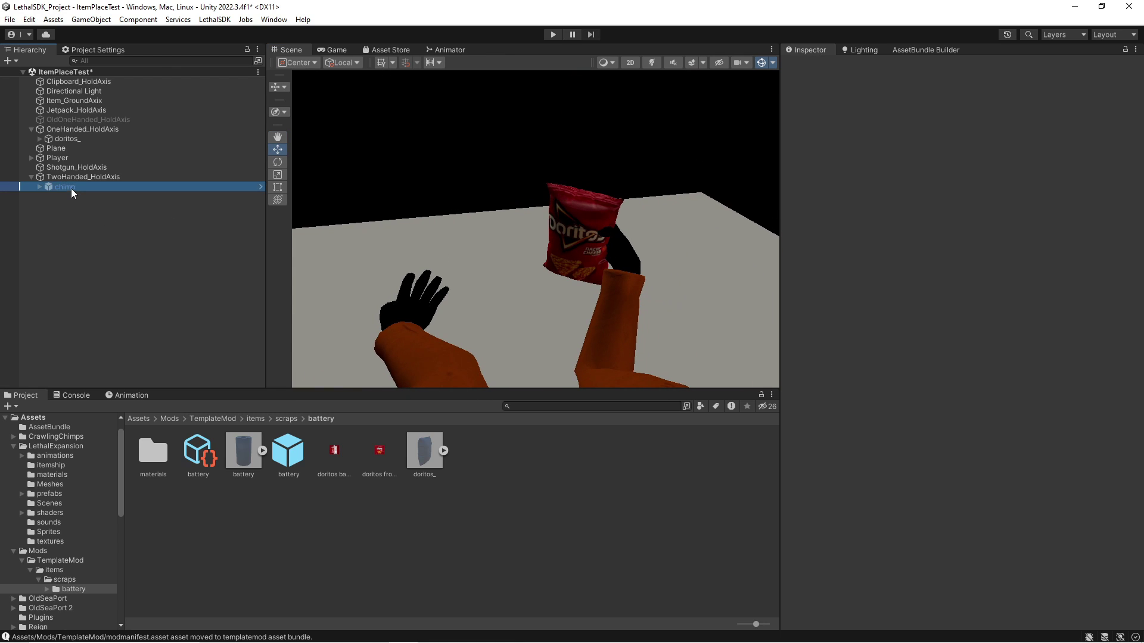
- Collapse TwoHanded_HoldAxis to hide the chimp and select the doritos_ bag
left_click(70, 187)
left_click(31, 177)
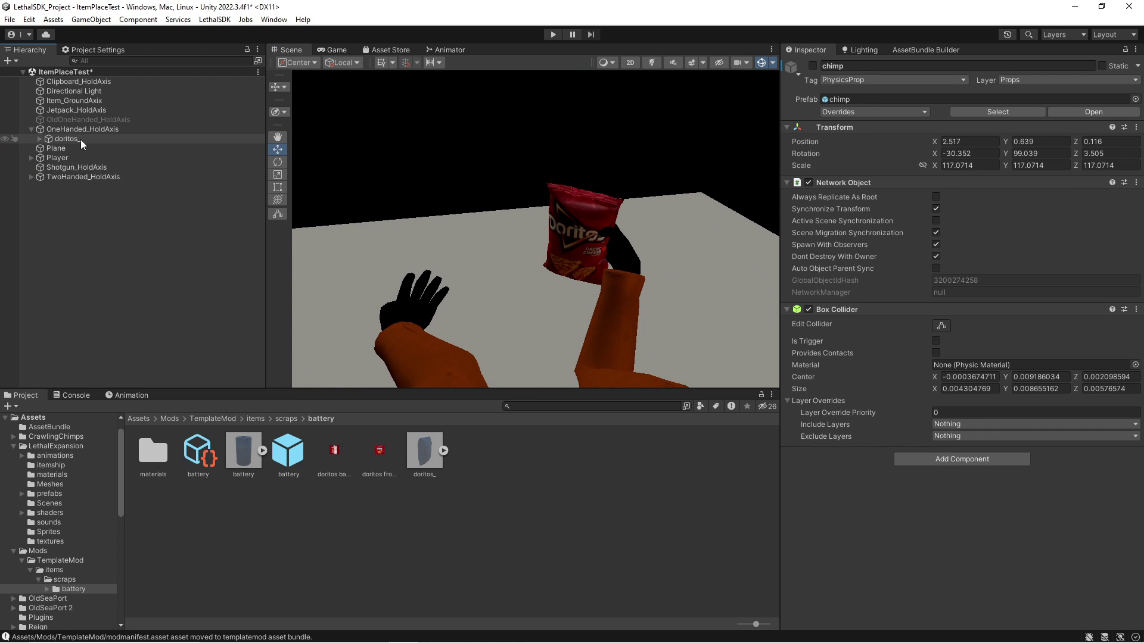
left_click(80, 139)
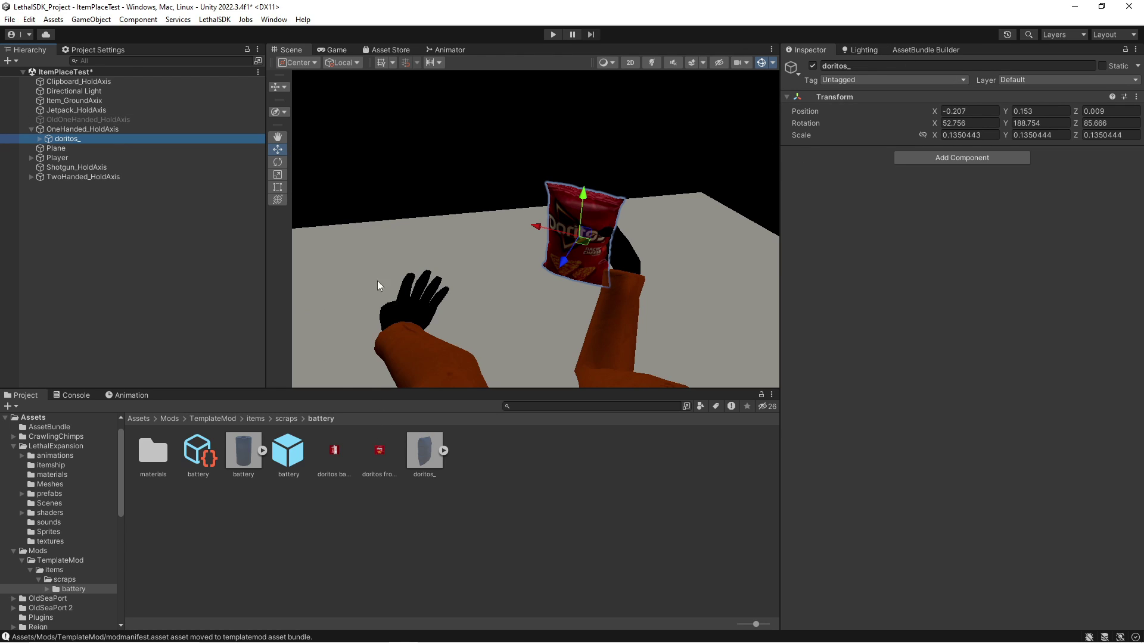
- Rename the battery Scrap asset to doritos and select it to show its settings
left_click(208, 457)
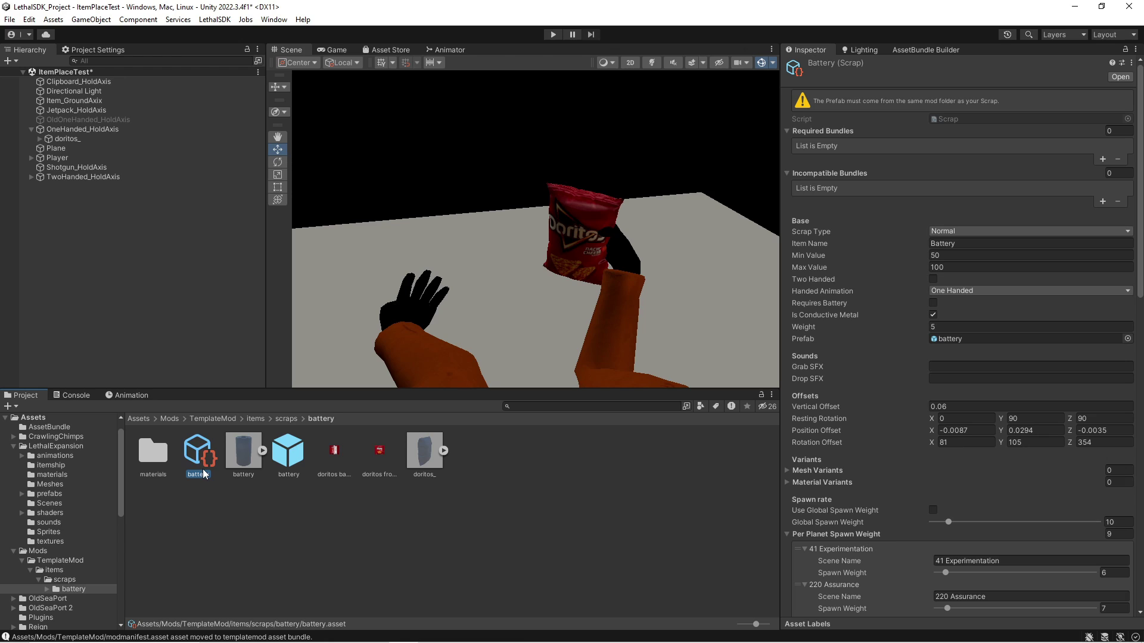
key("F2")
type("doritos")
key("Return")
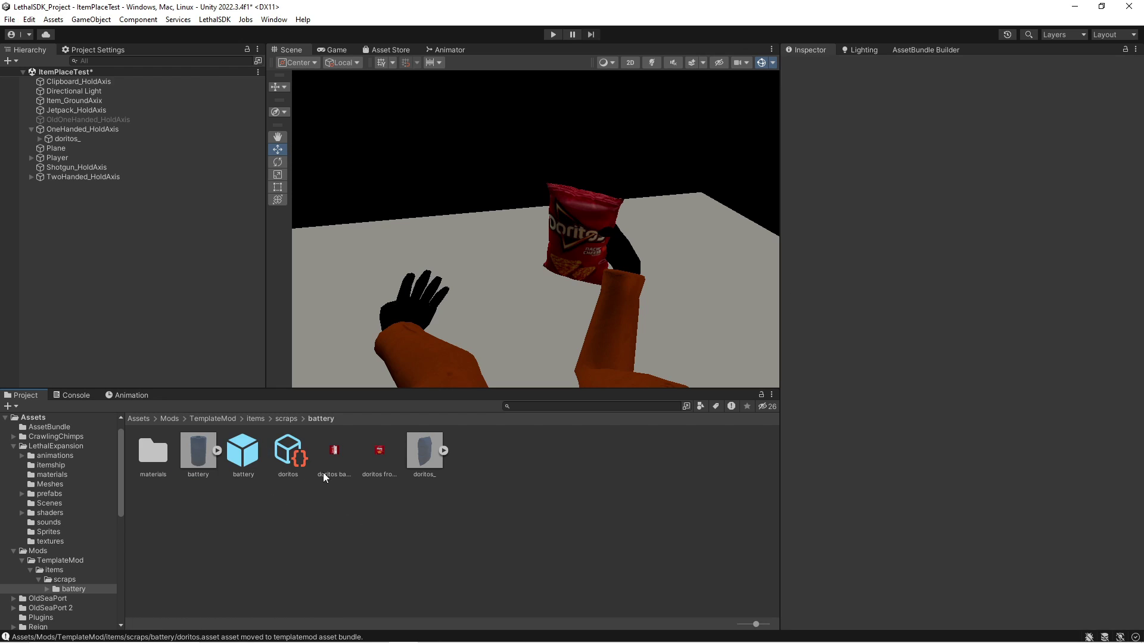
left_click(301, 461)
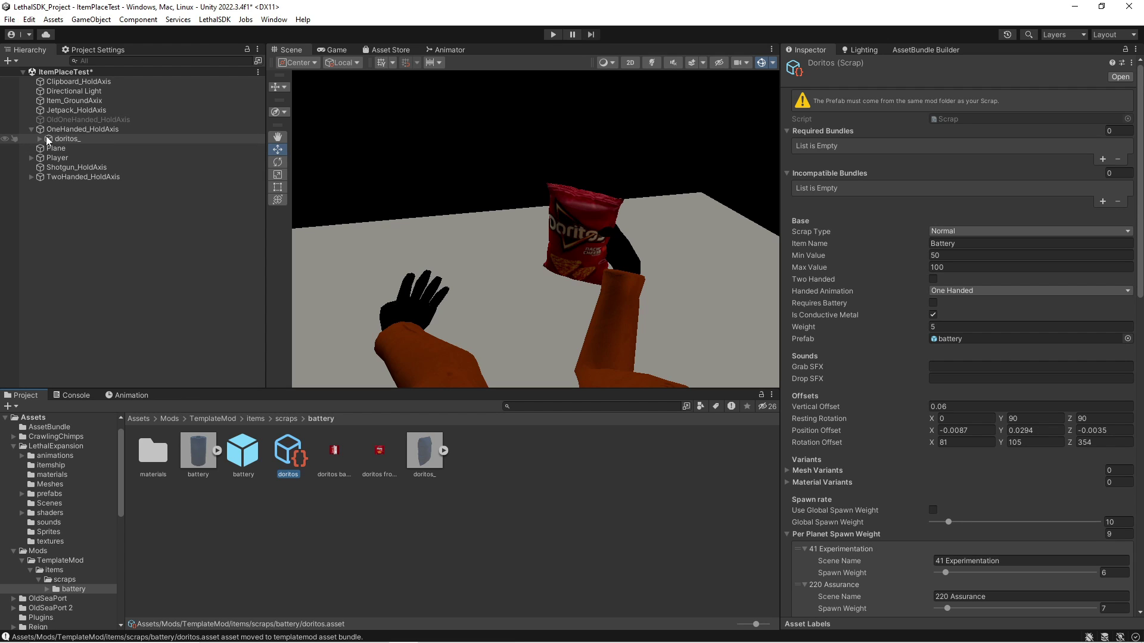
- Place a battery prefab into the scene, replacing the first placed copy
left_click_drag(227, 451, 349, 312)
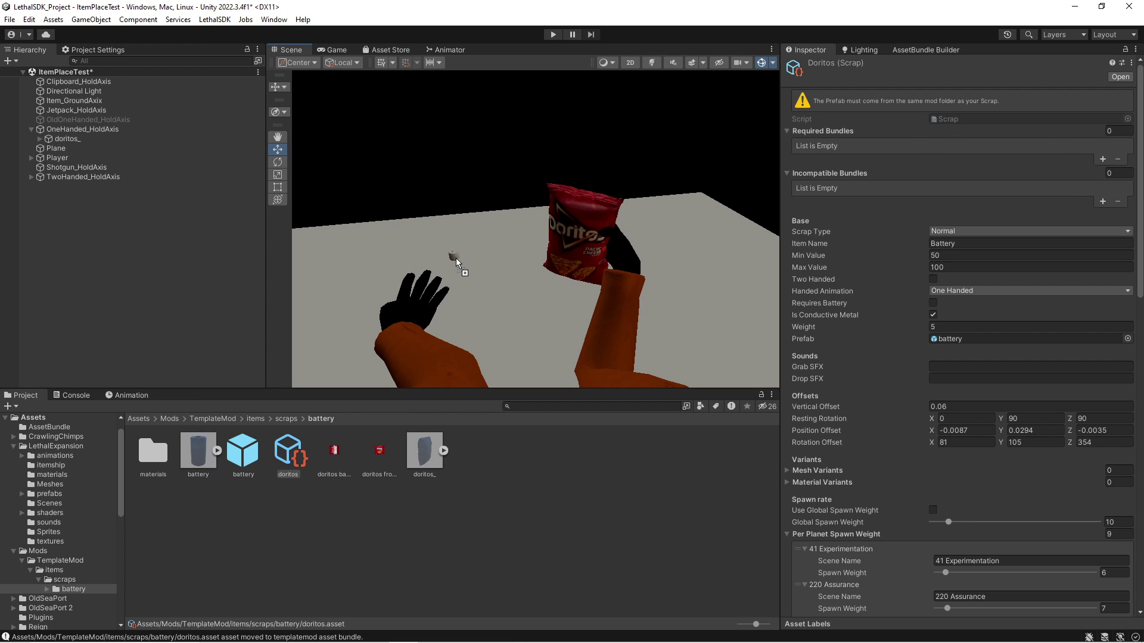
left_click_drag(456, 258, 457, 258)
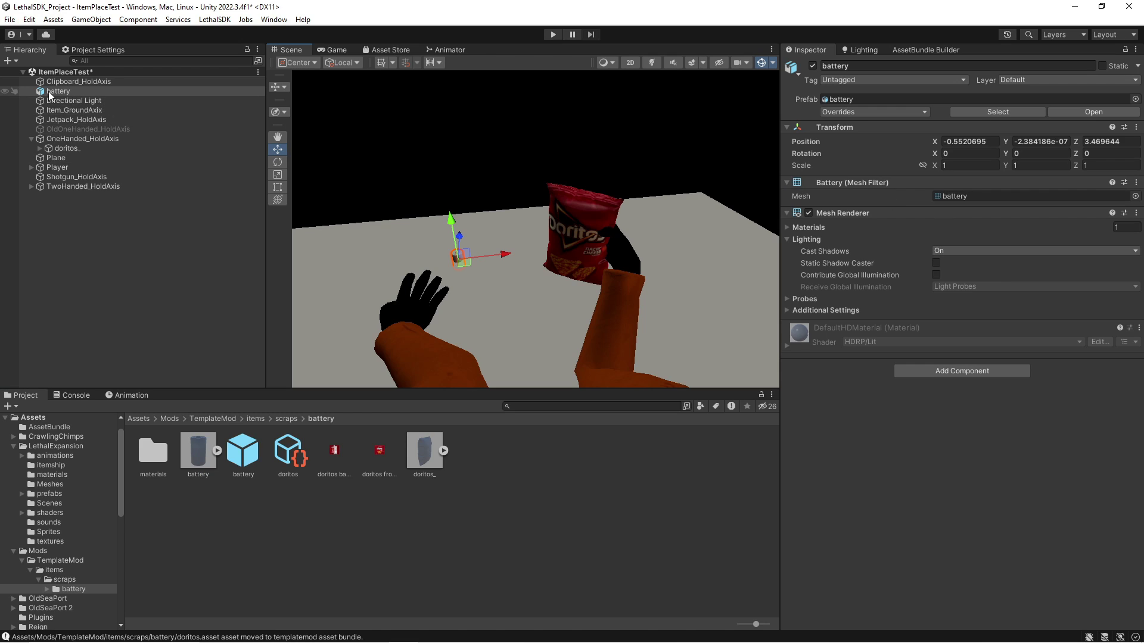
key("Delete")
left_click_drag(242, 451, 487, 280)
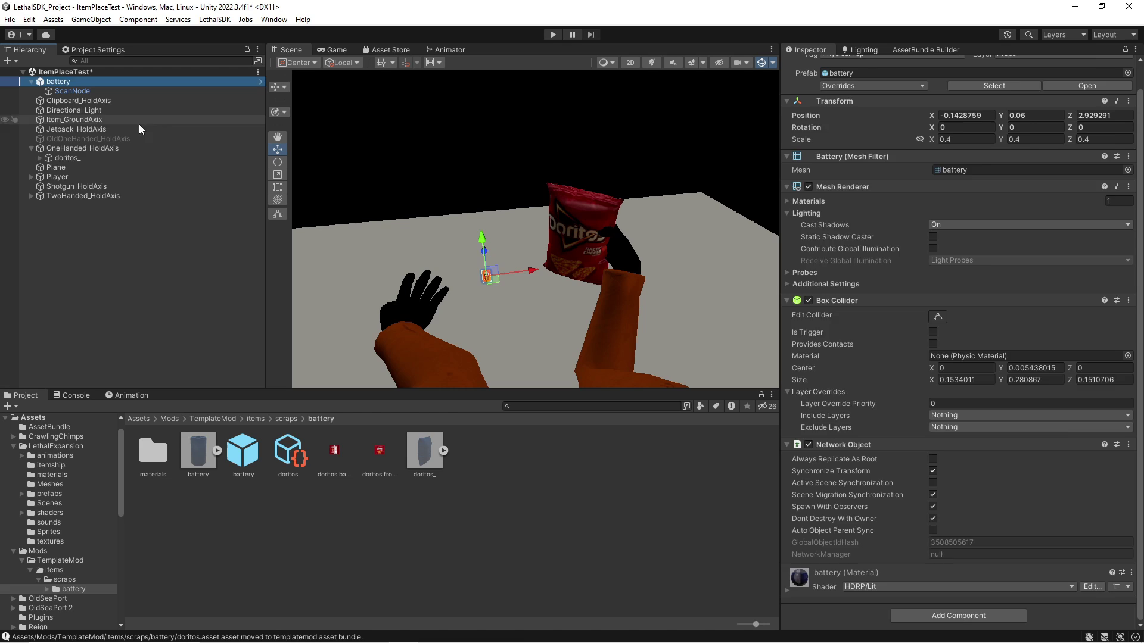
- Add a new component to the doritos_ bag
left_click(581, 239)
left_click(962, 301)
left_click(965, 351)
- Move the battery's ScanNode under doritos_ and remove the ScanNode's Mesh Renderer
left_click(72, 90)
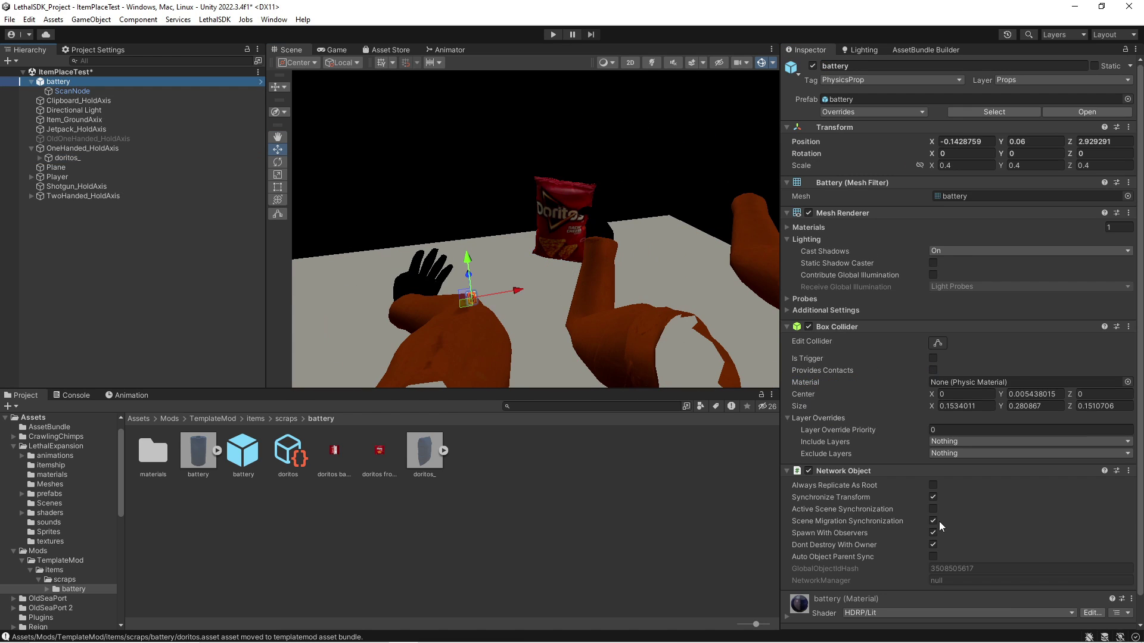
left_click_drag(72, 90, 59, 173)
left_click_drag(453, 262, 769, 298, "alt")
left_click(530, 283)
scroll(488, 275, "up", 3)
left_click(487, 274)
right_click(1020, 183)
left_click(1048, 209)
left_click_drag(72, 177, 66, 158)
- Tag doritos_ as PhysicsProp
left_click(831, 80)
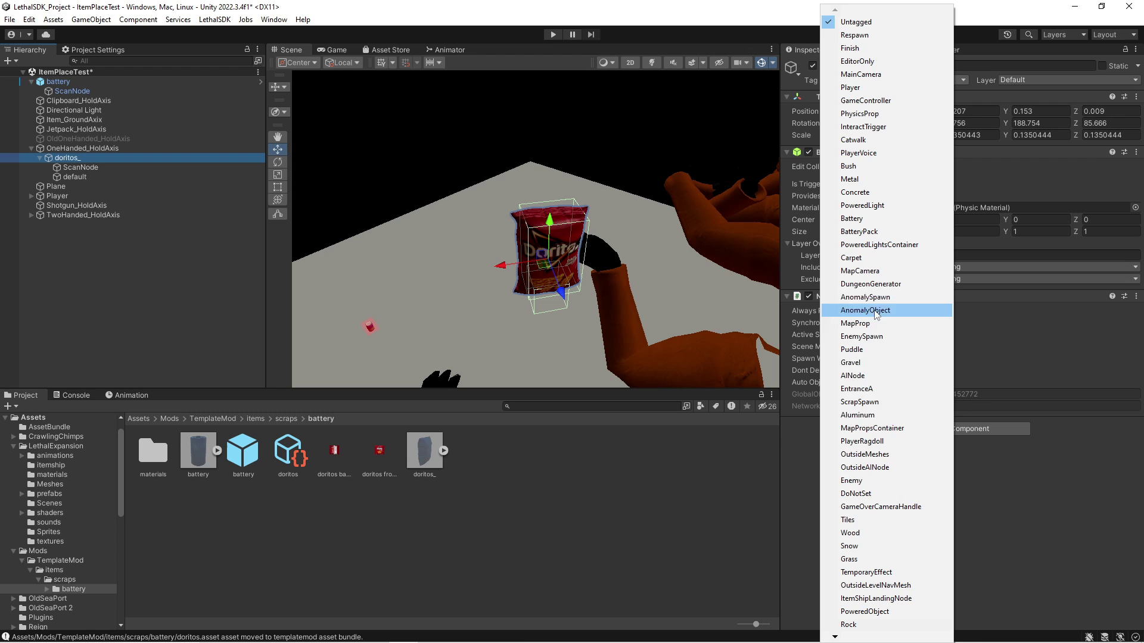
left_click(860, 113)
left_click(1067, 80)
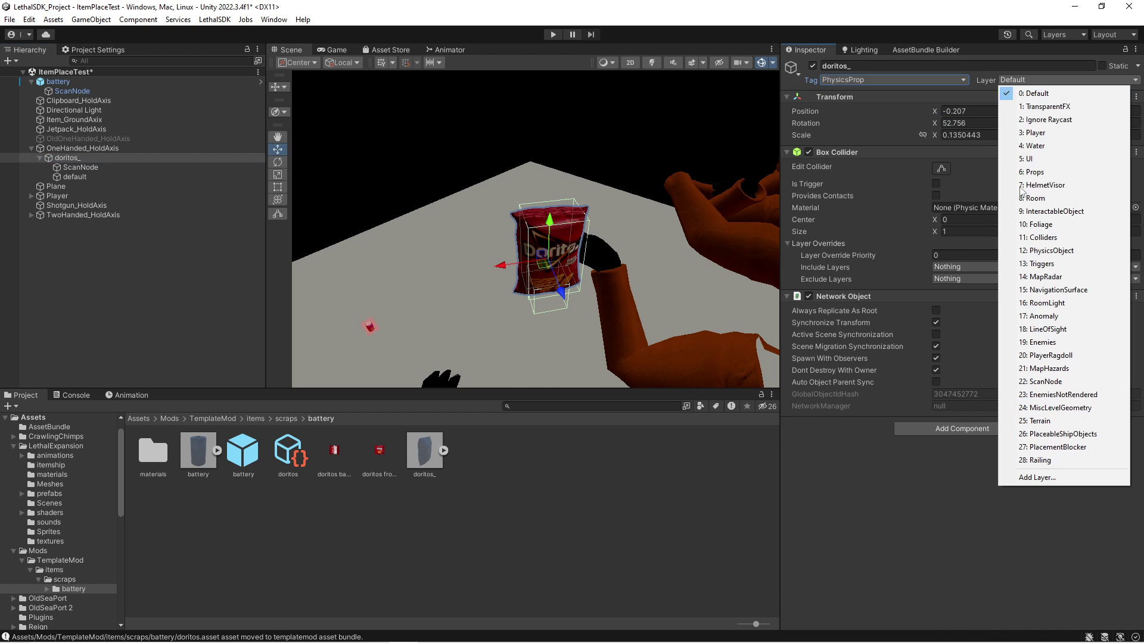
- Put doritos_ on the Props layer and stretch its box collider to enclose the bag
left_click(1025, 169)
left_click_drag(357, 203, 656, 197, "alt")
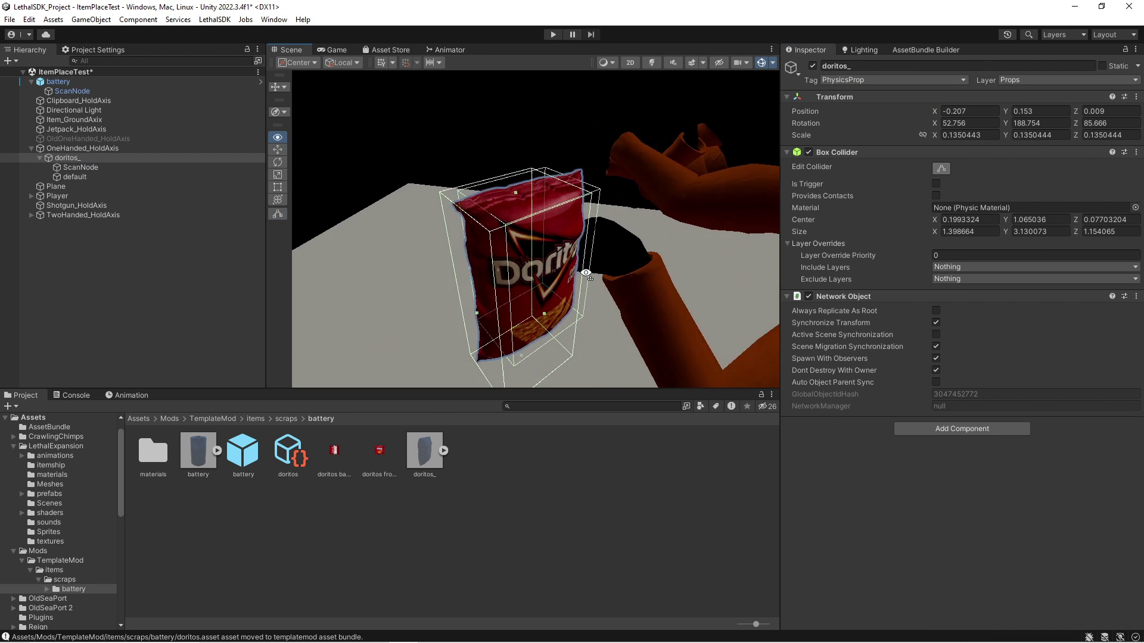
left_click(564, 260)
left_click(66, 157)
left_click_drag(417, 239, 536, 238, "alt")
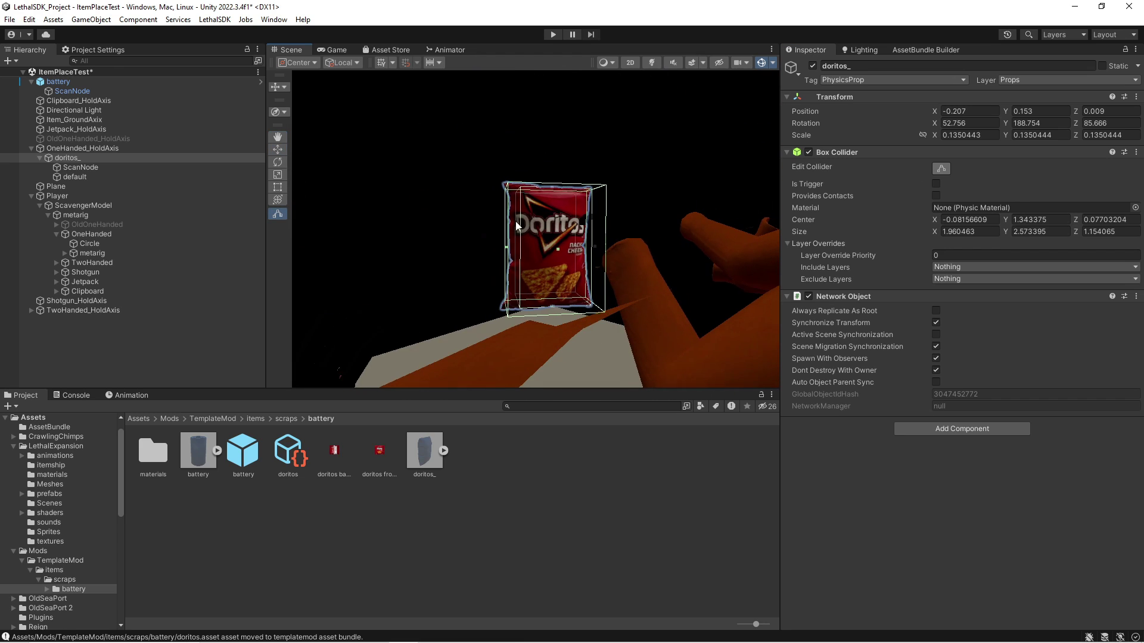
left_click(181, 348)
- Check the doritos_ bag and its ScanNode while orbiting around the bag
scroll(485, 204, "up", 5)
scroll(485, 204, "down", 3)
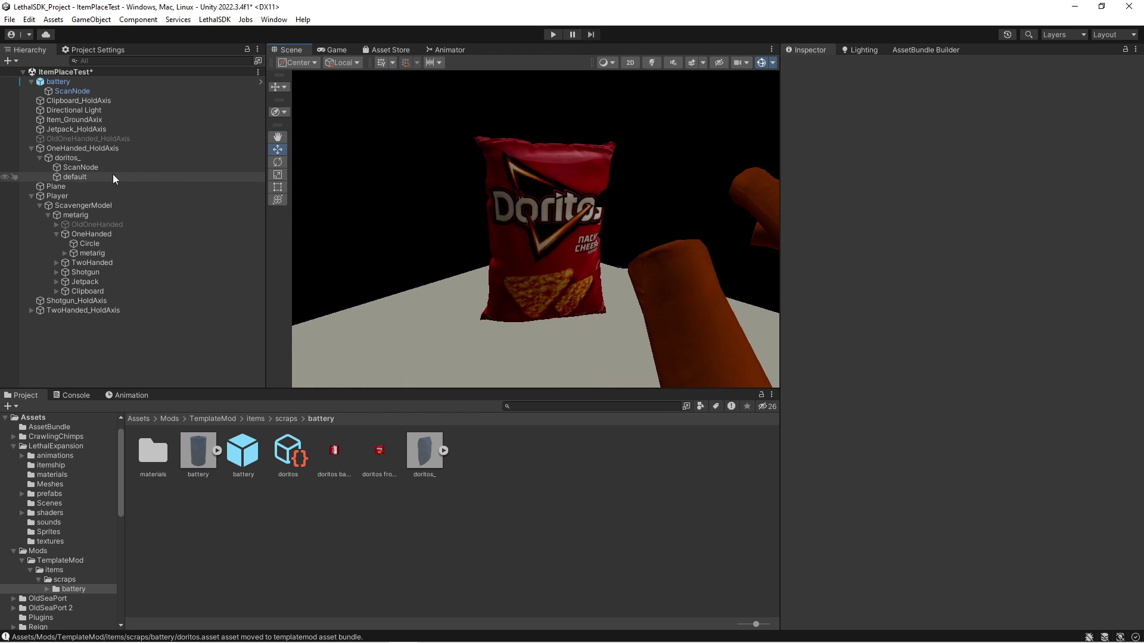
left_click(73, 159)
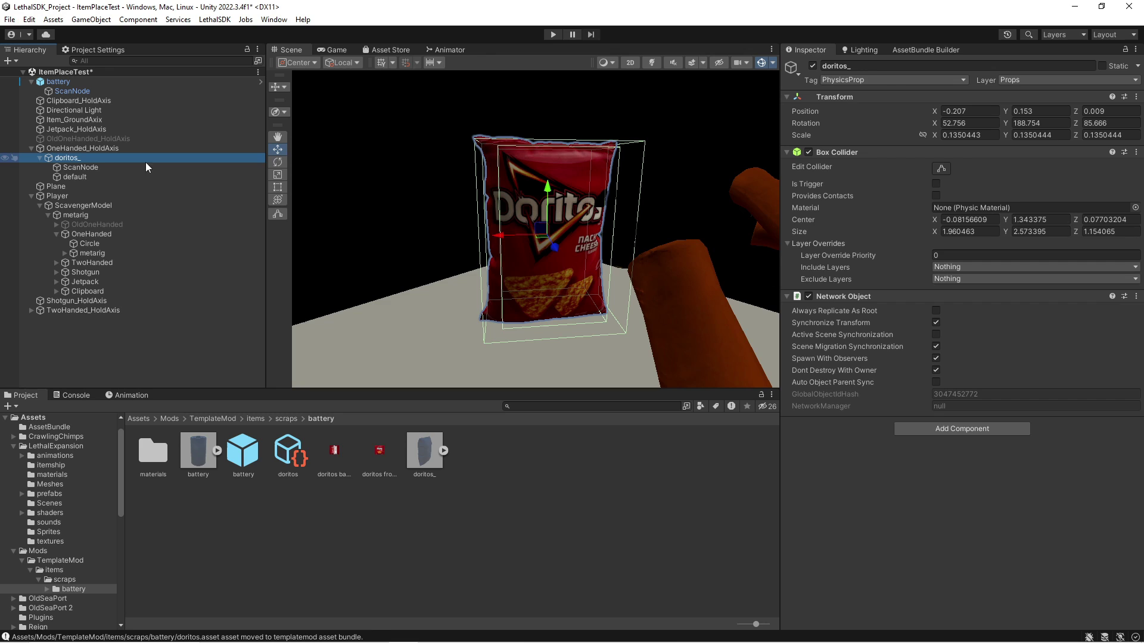
left_click(97, 170)
right_click_drag(621, 156, 752, 237)
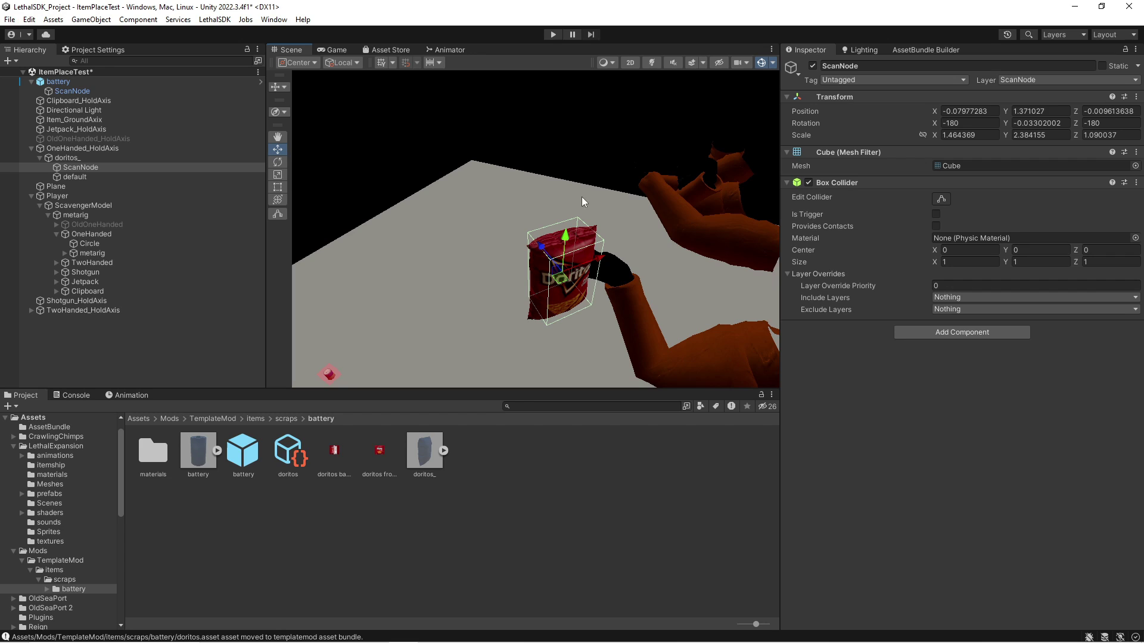
left_click(83, 158)
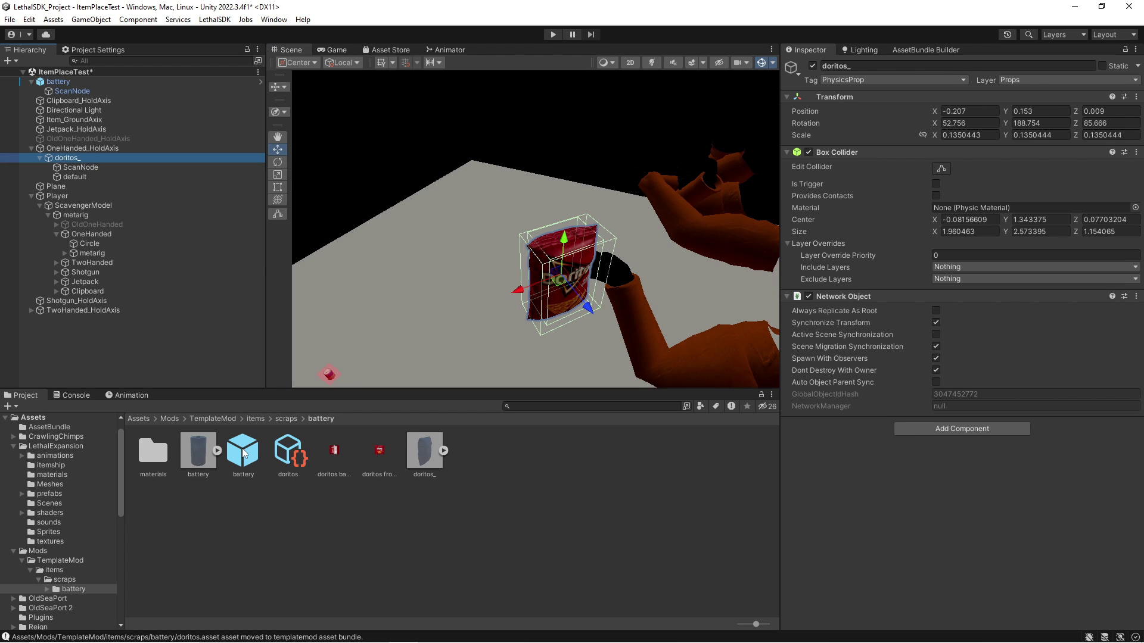
- Set the scrap's Item Name to Doritos Cheesy, values 15–35, not conductive metal, weight 1
left_click(288, 454)
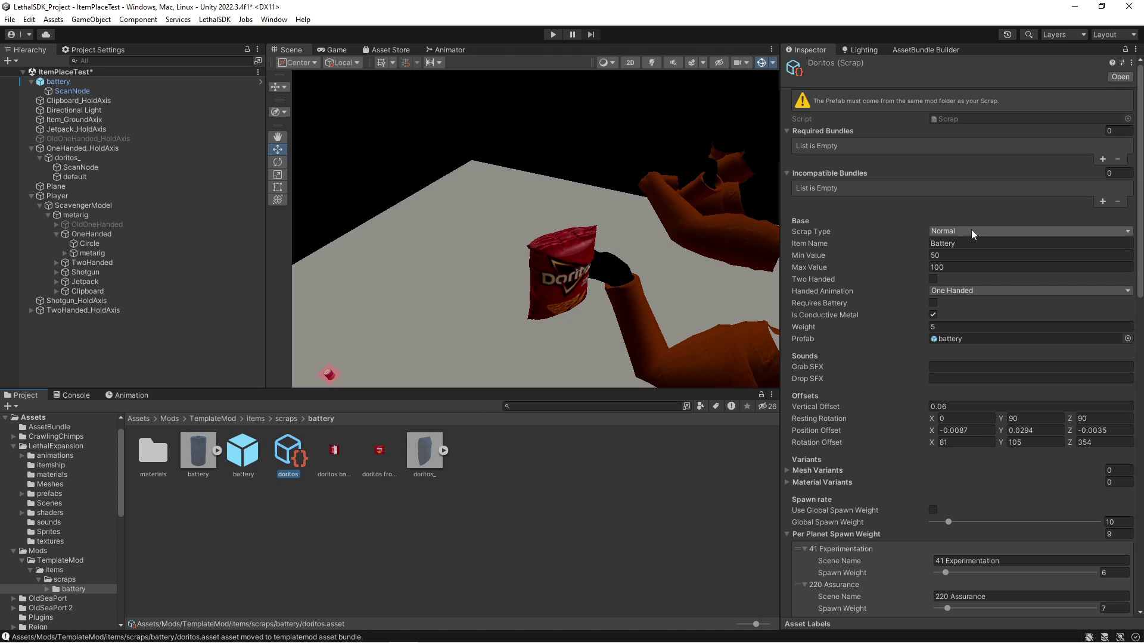
left_click(953, 243)
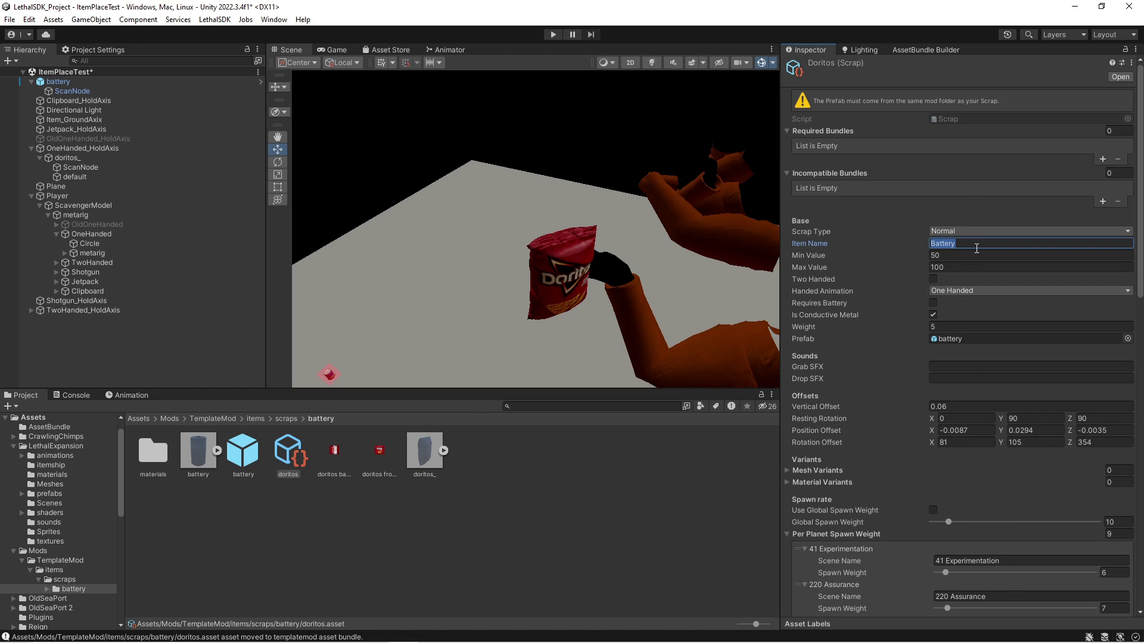
type("Doritos")
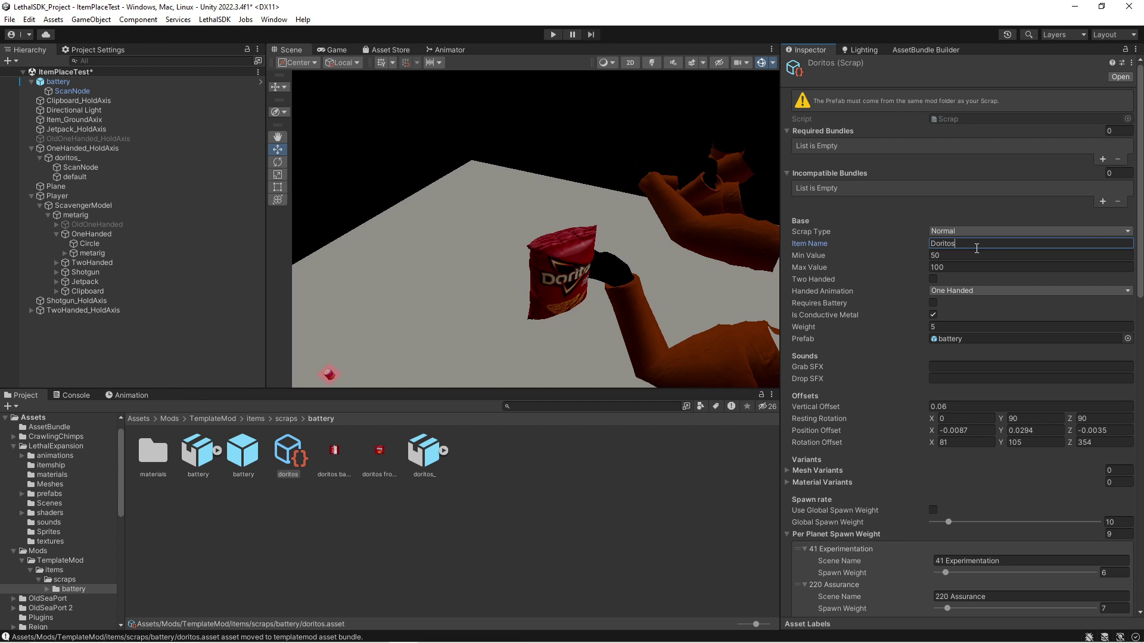
type(" Cheesy")
key("Tab")
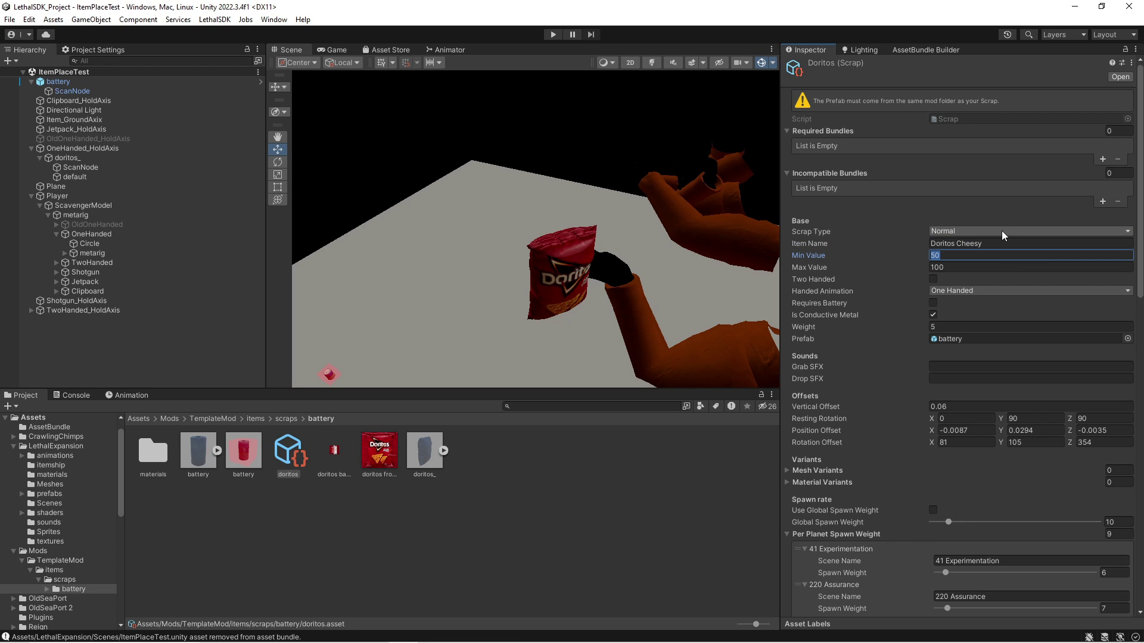
type("15")
left_click(949, 268)
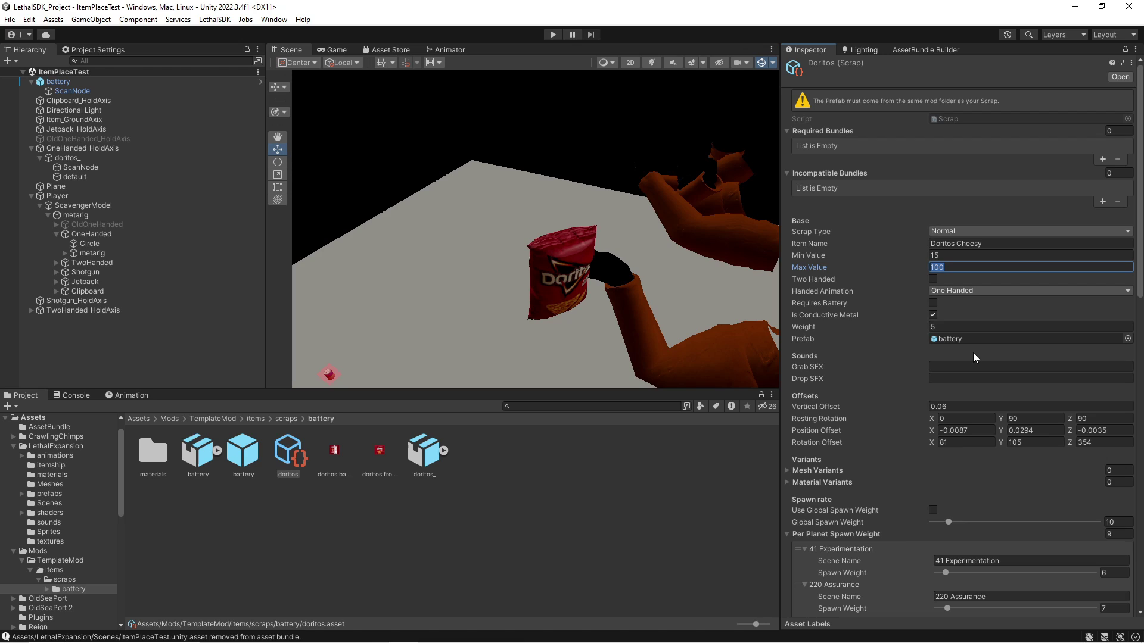
type("35")
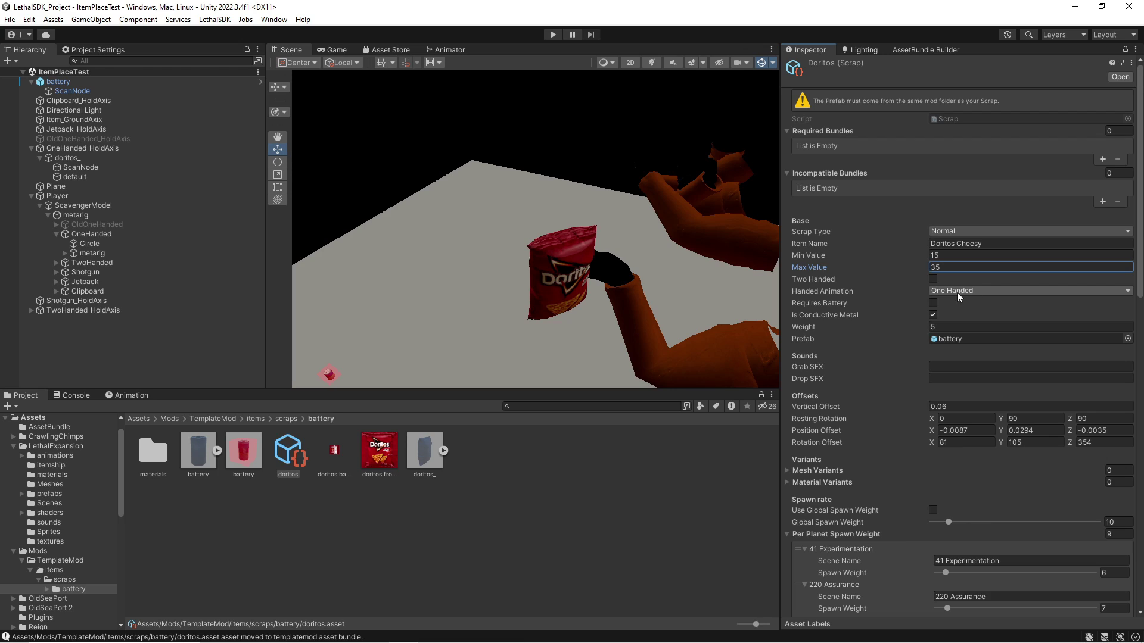
left_click(933, 314)
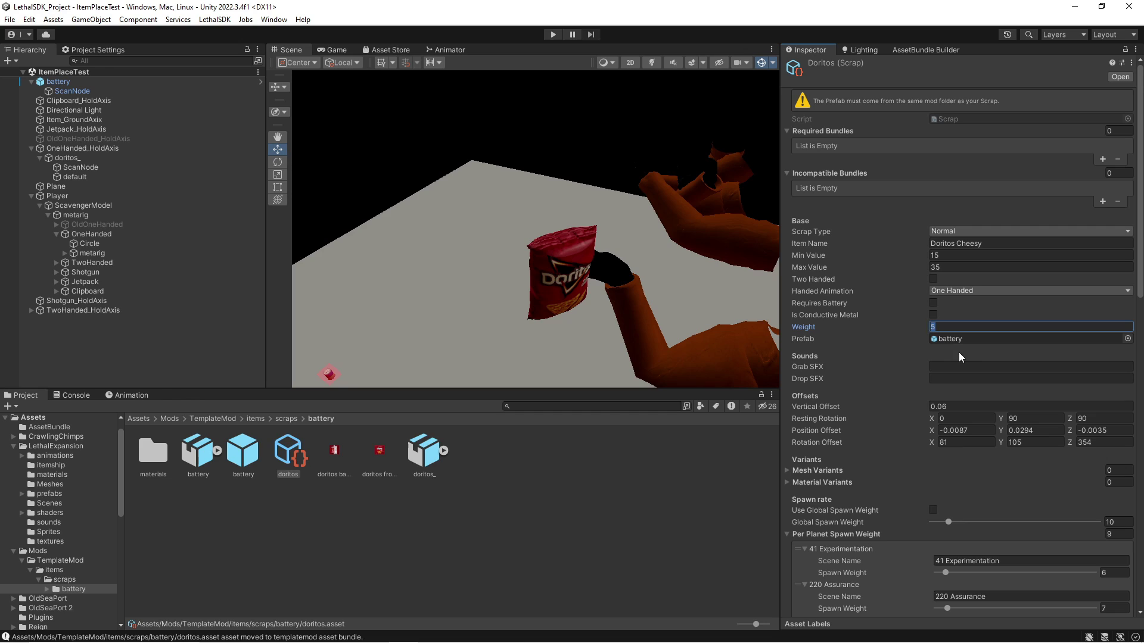
type("1")
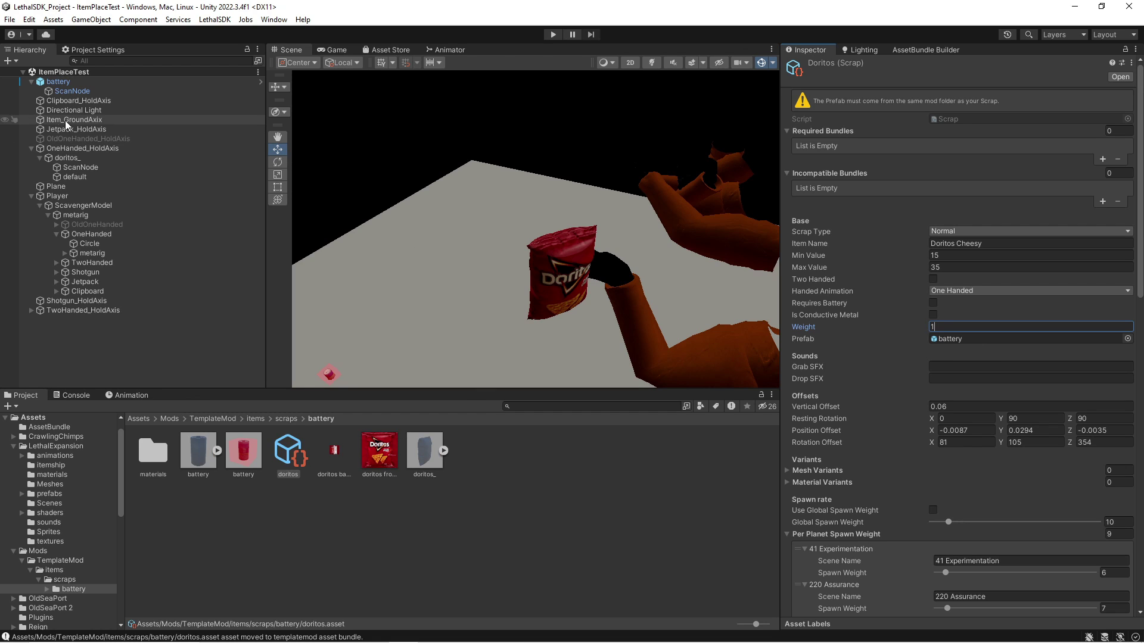
- Save doritos_ as a prefab and assign it as the Doritos scrap's Prefab
left_click(76, 157)
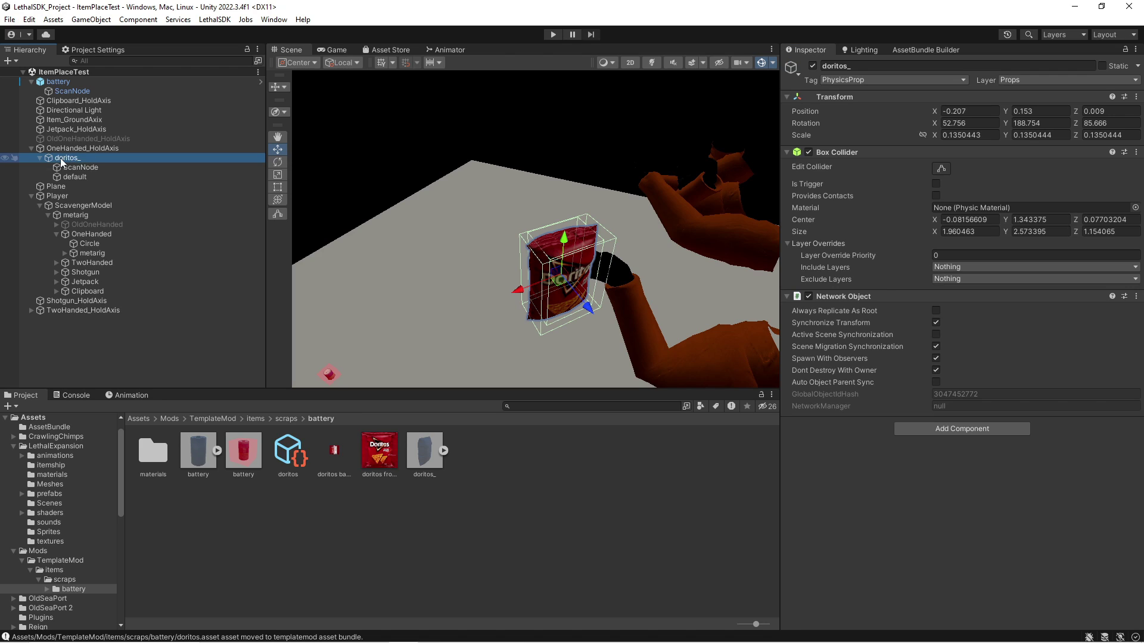
left_click_drag(62, 159, 507, 483)
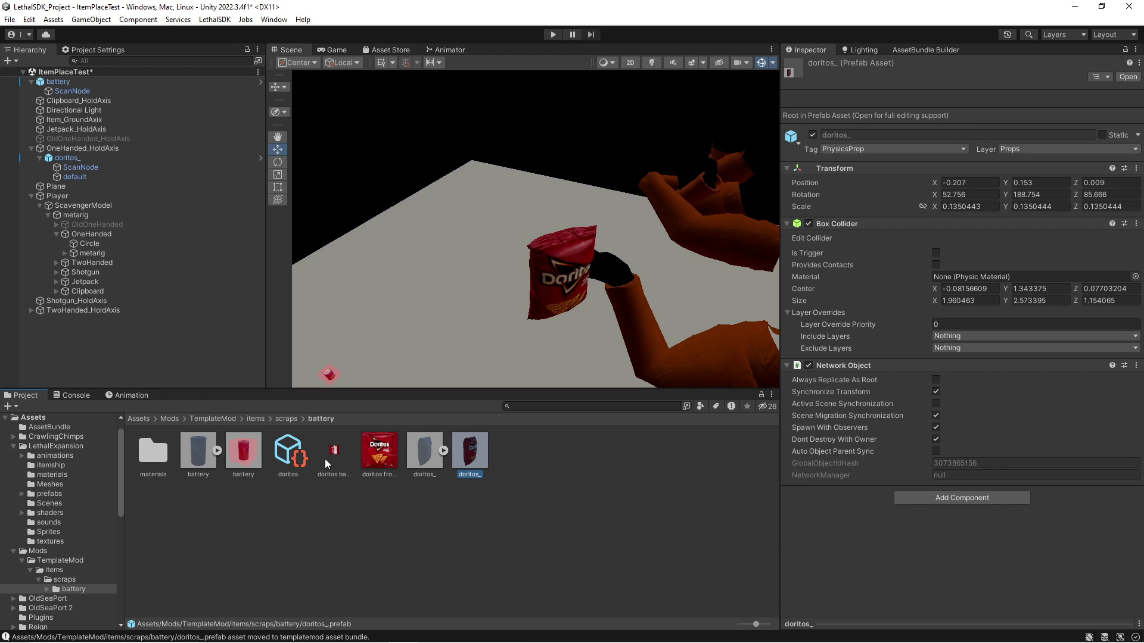
left_click(284, 448)
left_click_drag(469, 452, 977, 338)
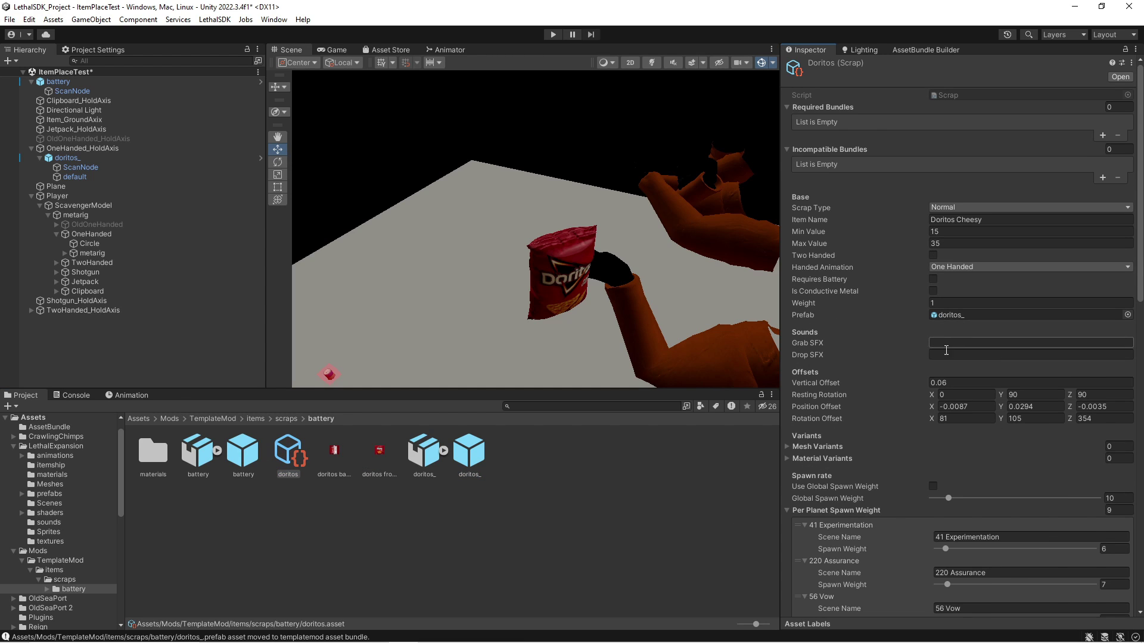
- Set the grab sound to ShovelReelUp and the drop sound to ShovelSwing, then save
scroll(966, 353, "down", 10)
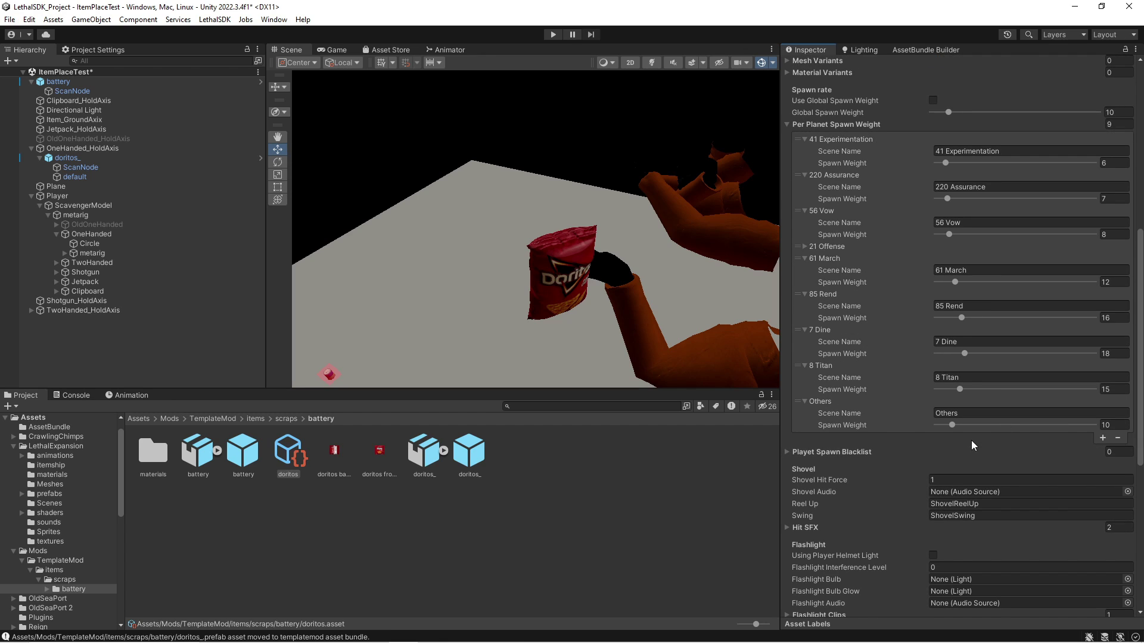
scroll(972, 441, "up", 1)
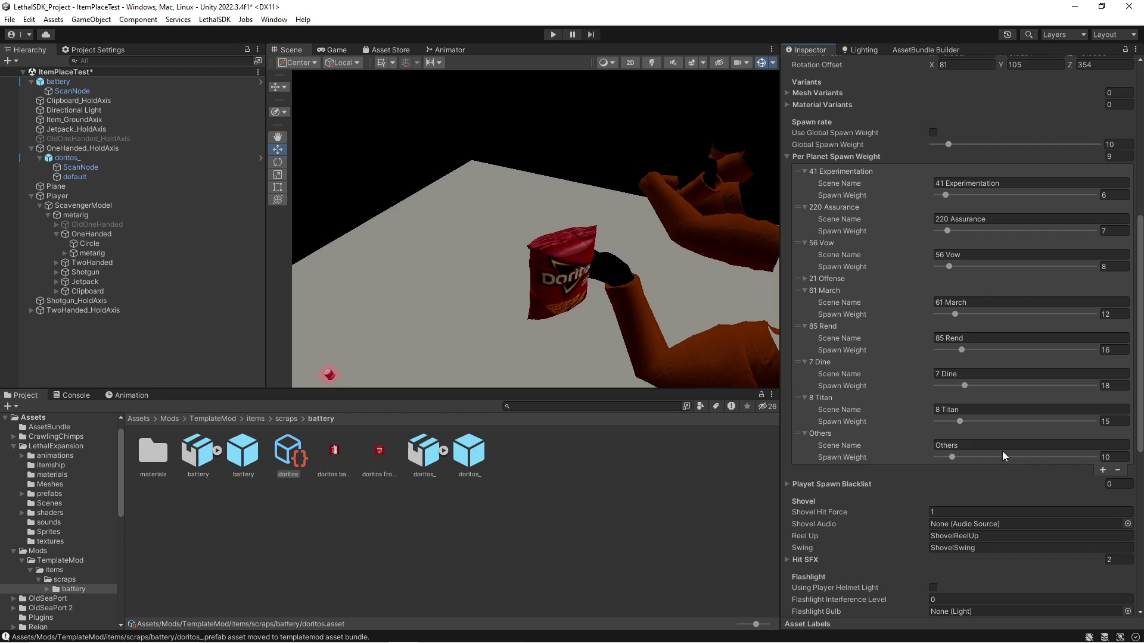
scroll(1001, 459, "down", 1)
scroll(998, 479, "up", 1)
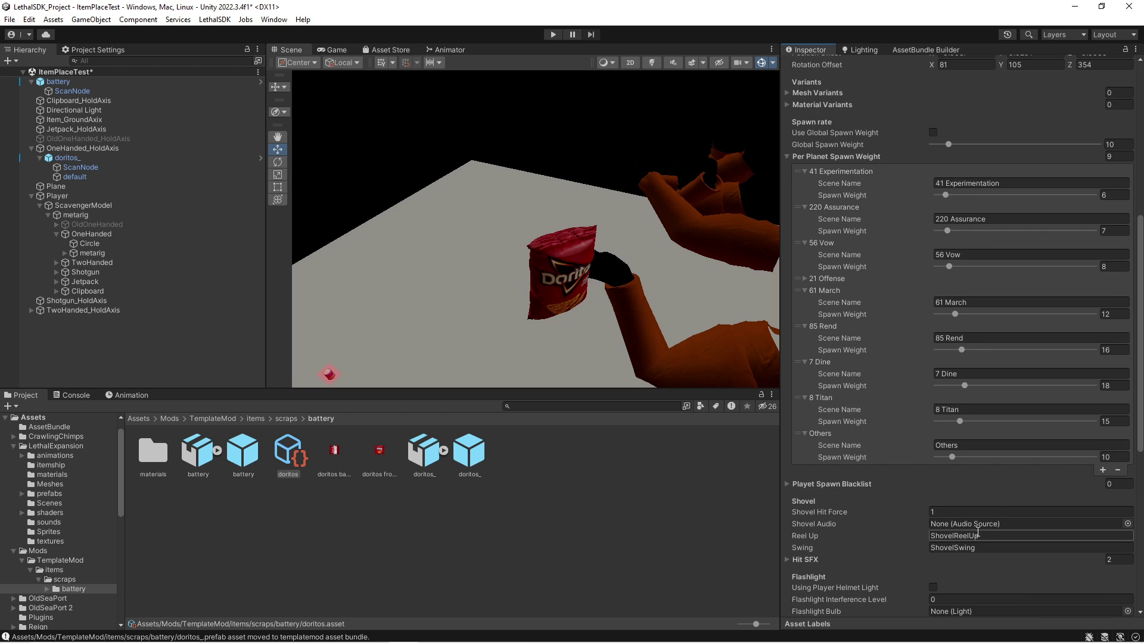
scroll(1006, 297, "up", 10)
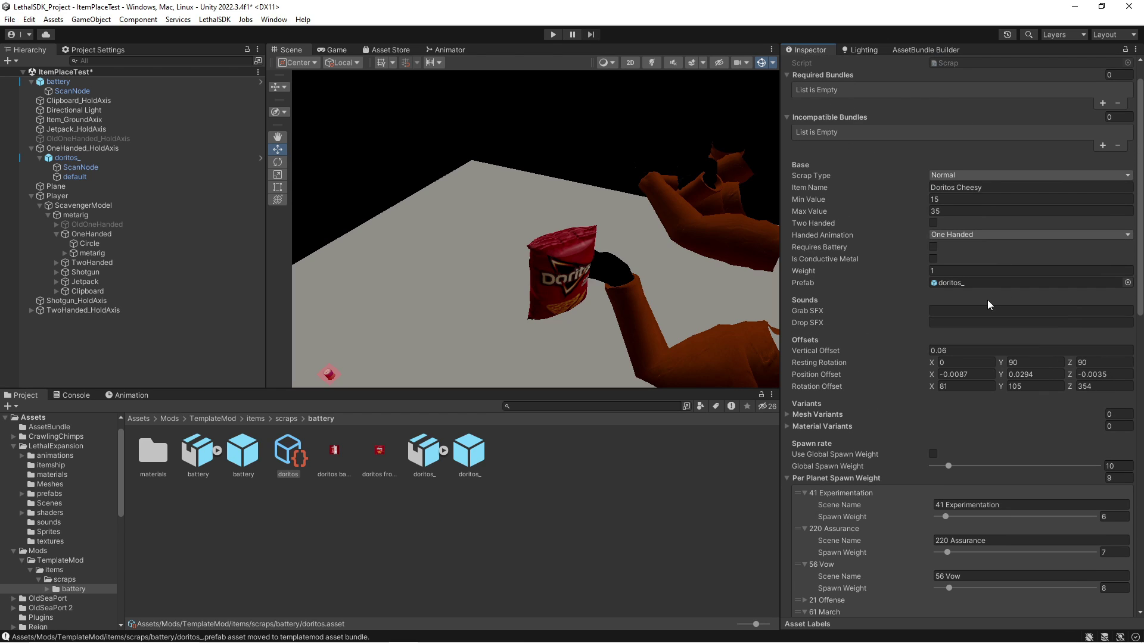
type("Sh")
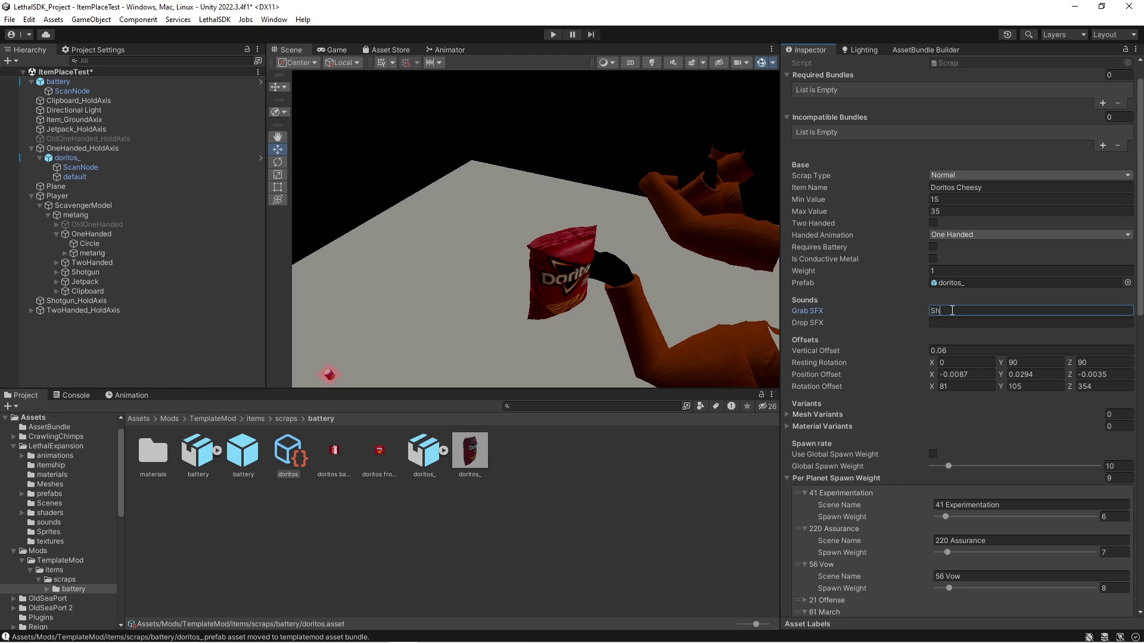
type("ovelReelUp")
key("Tab")
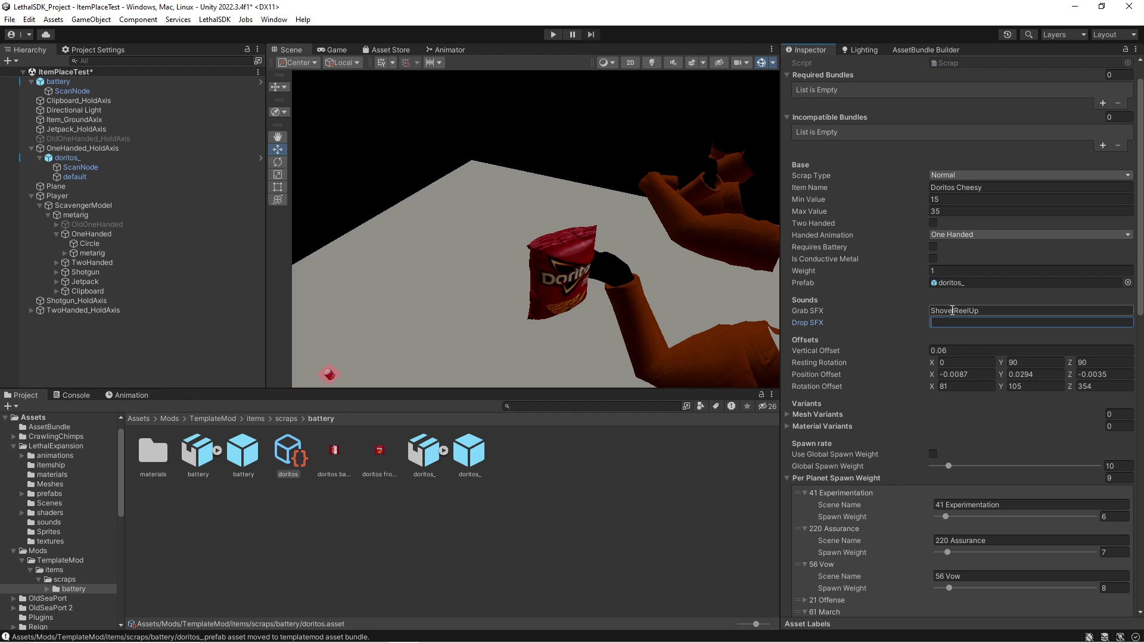
type("ShovelDrop")
scroll(974, 394, "down", 5)
scroll(970, 416, "down", 3)
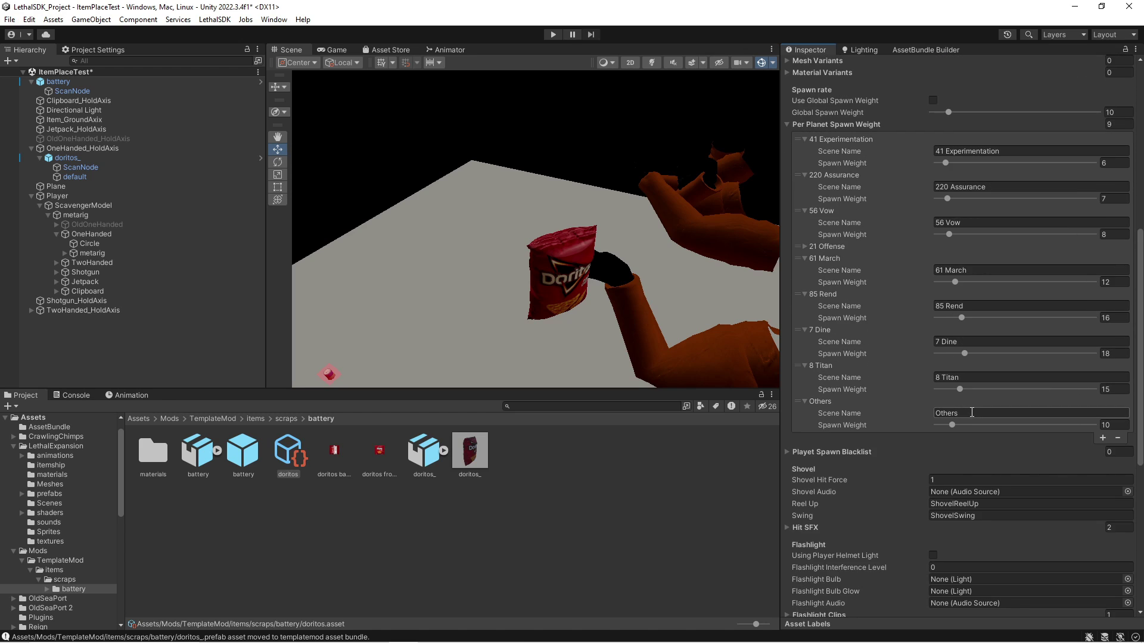
scroll(972, 413, "up", 10)
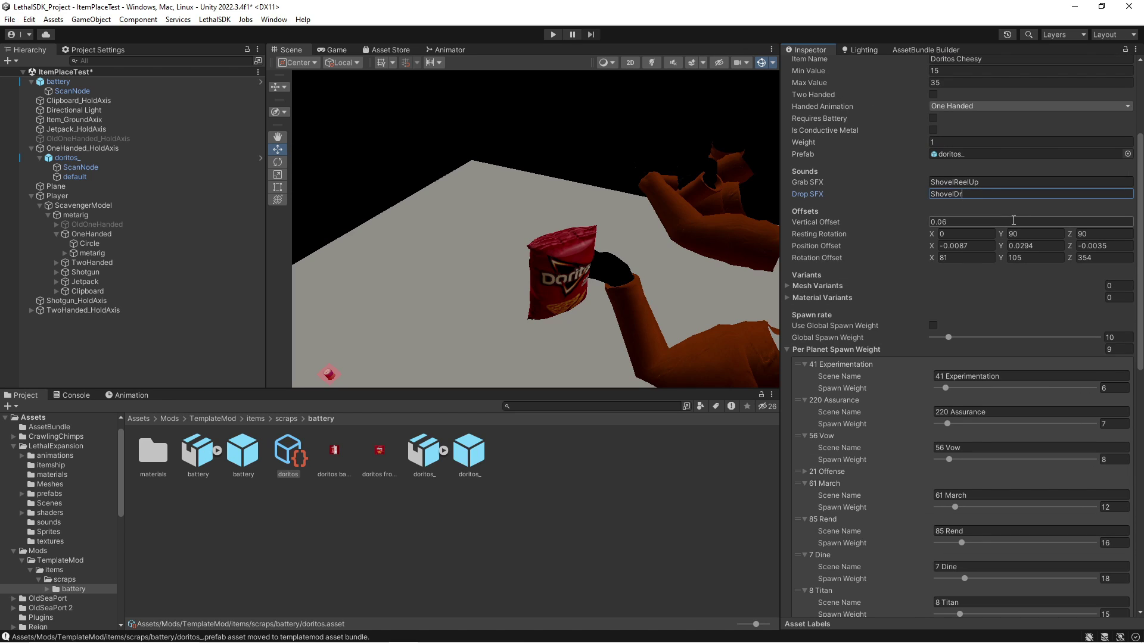
type("wubg")
key("BackSpace")
key("BackSpace")
key("BackSpace")
type("ing")
key("ctrl+s")
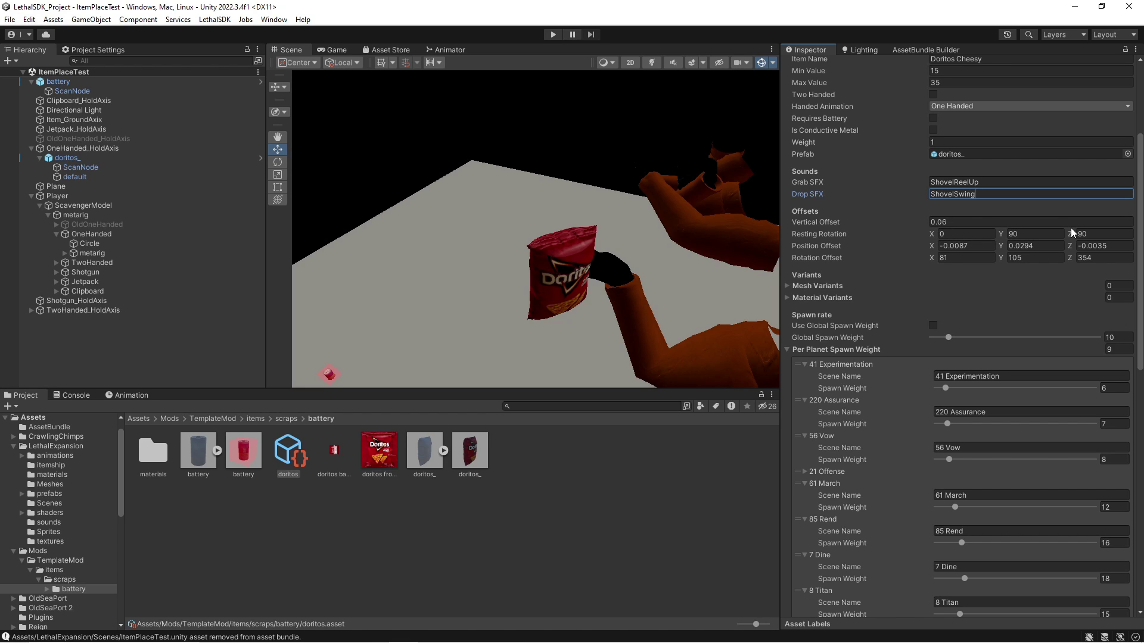
- Copy the doritos_ position X (-0.207) into the scrap's Position Offset, rechecking the transform
left_click(70, 159)
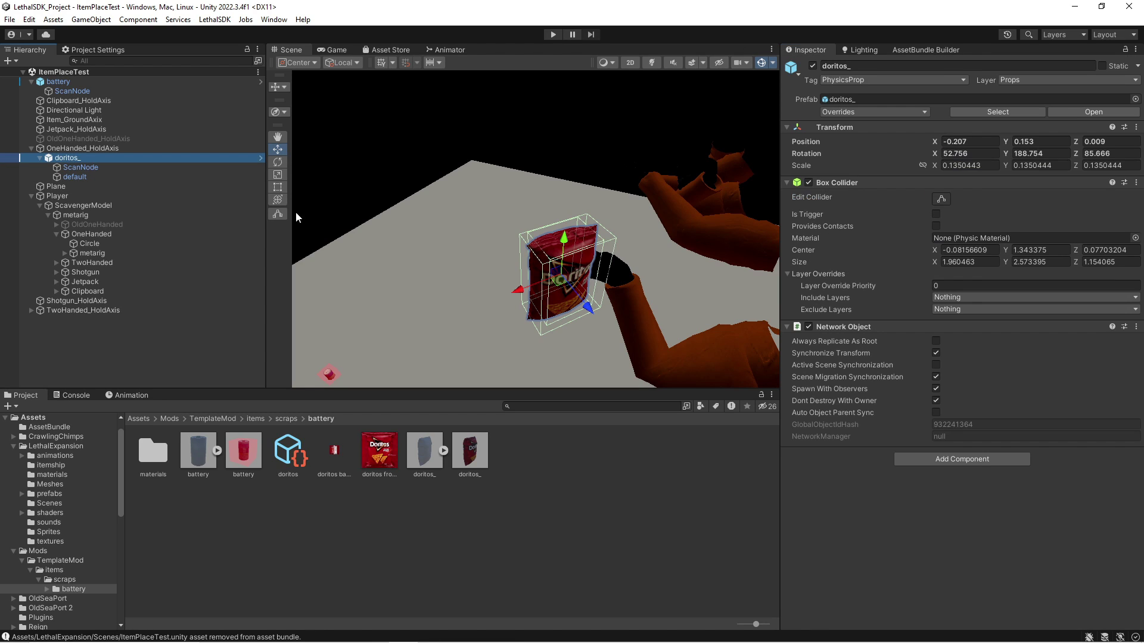
left_click(976, 143)
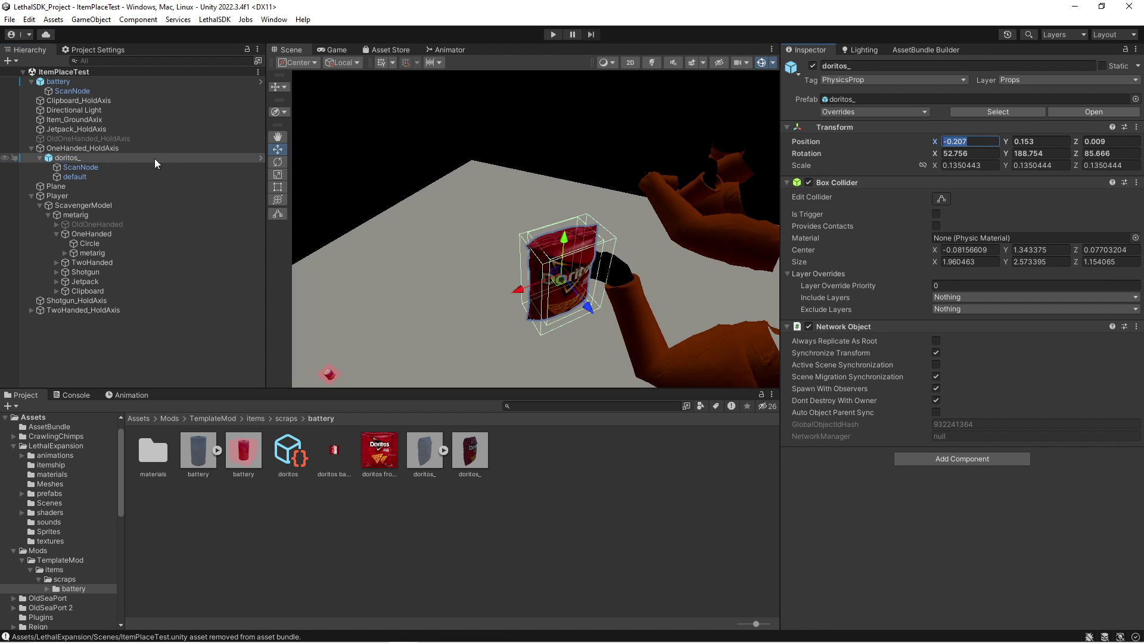
left_click(294, 460)
left_click(955, 407)
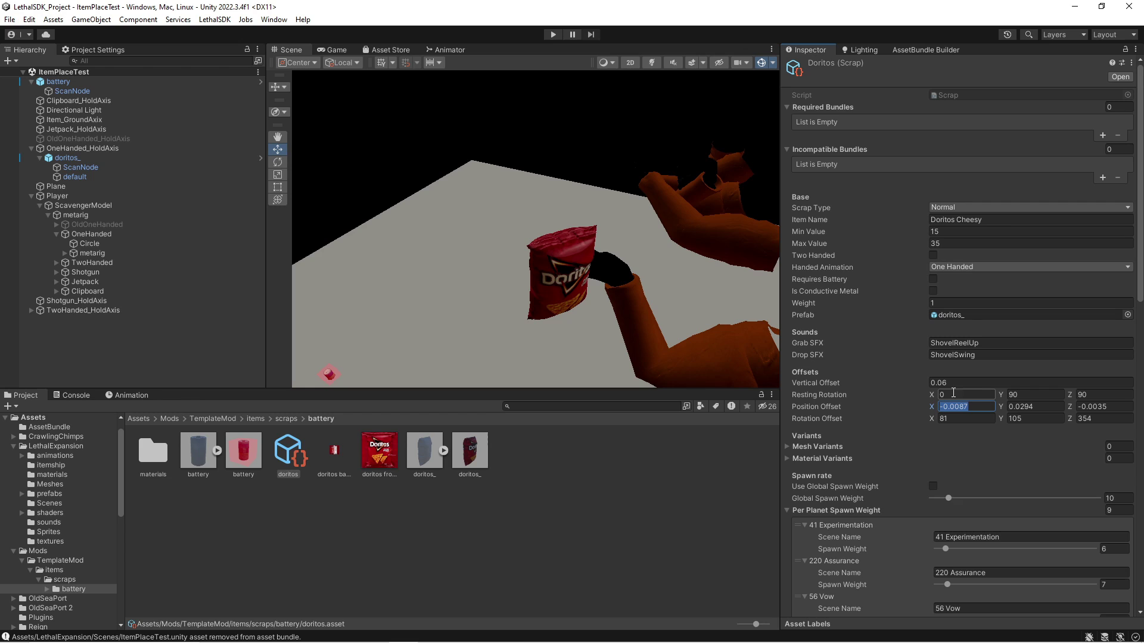
type("-0.207")
left_click(66, 158)
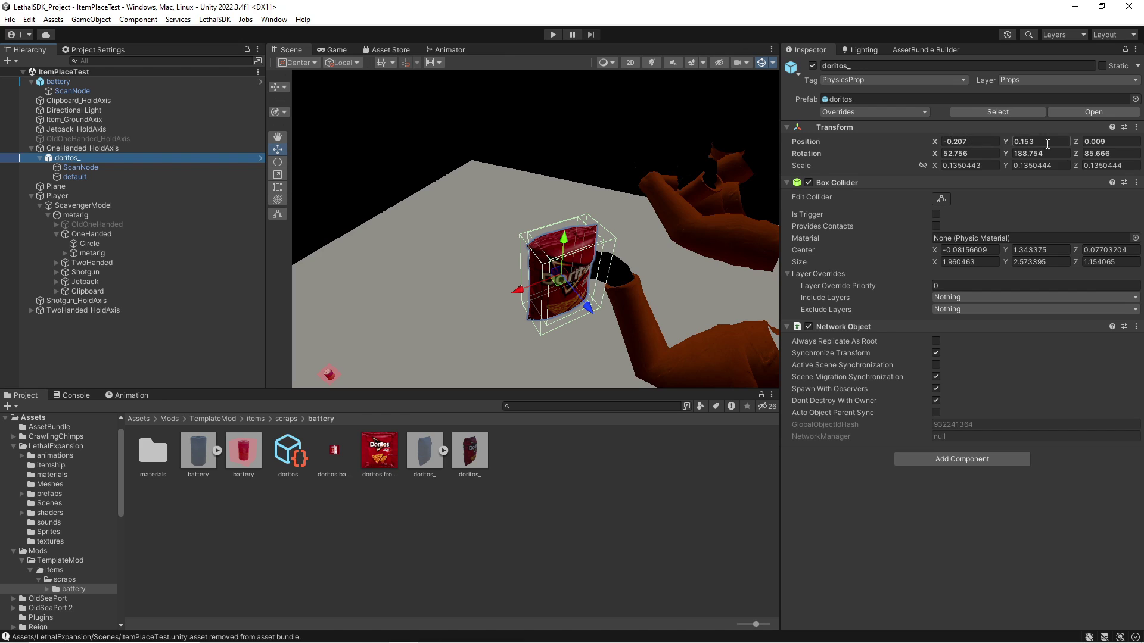
left_click(296, 462)
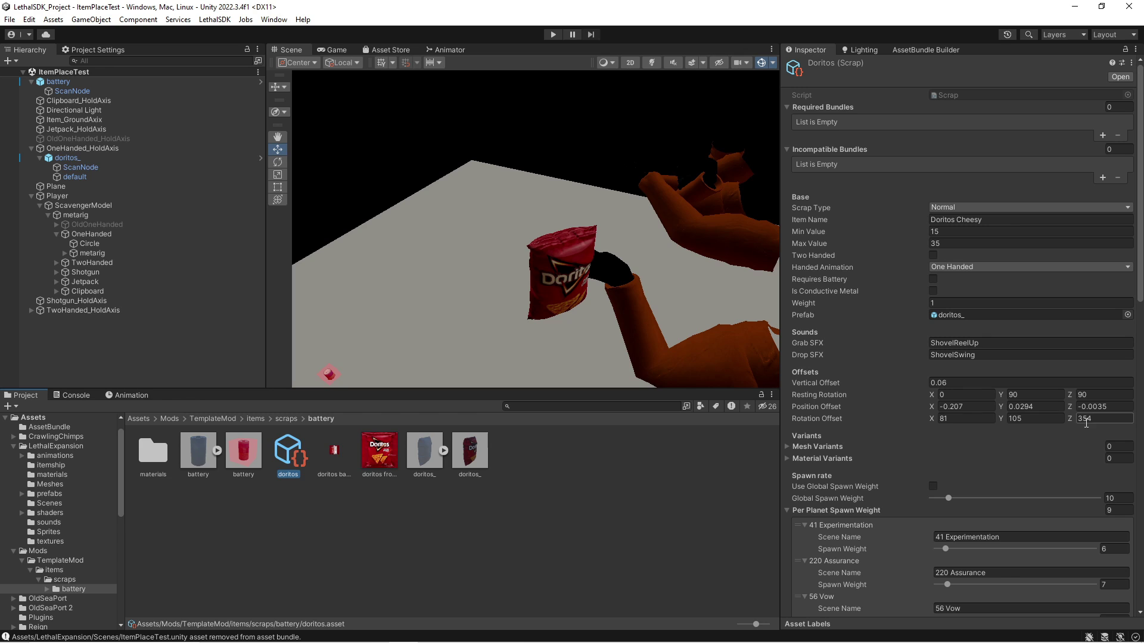
left_click(173, 158)
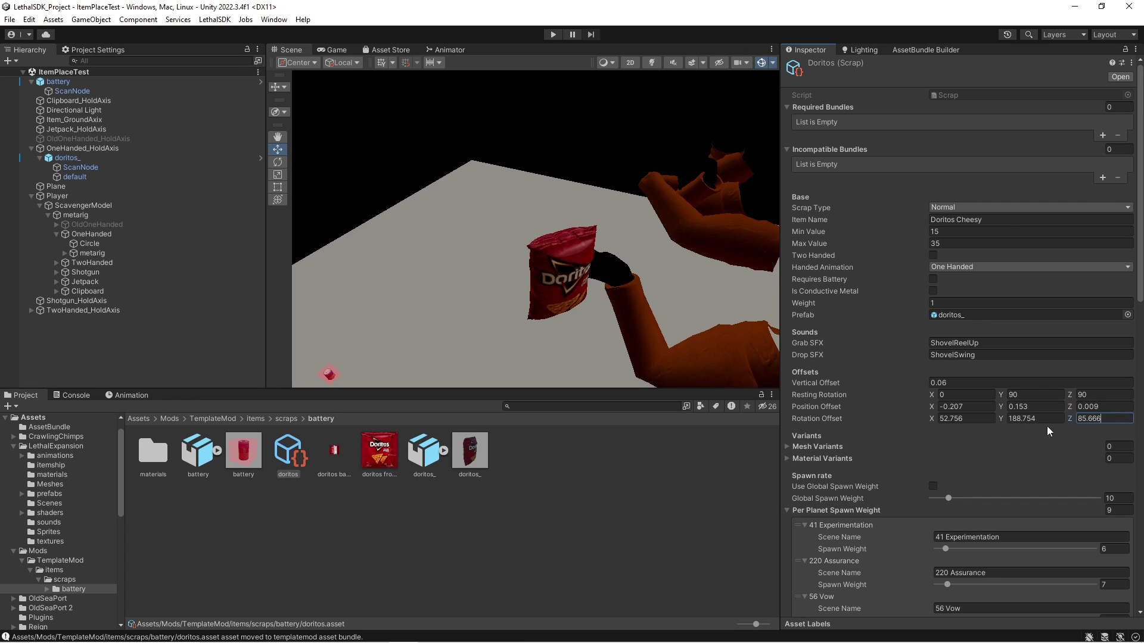
scroll(953, 417, "down", 2)
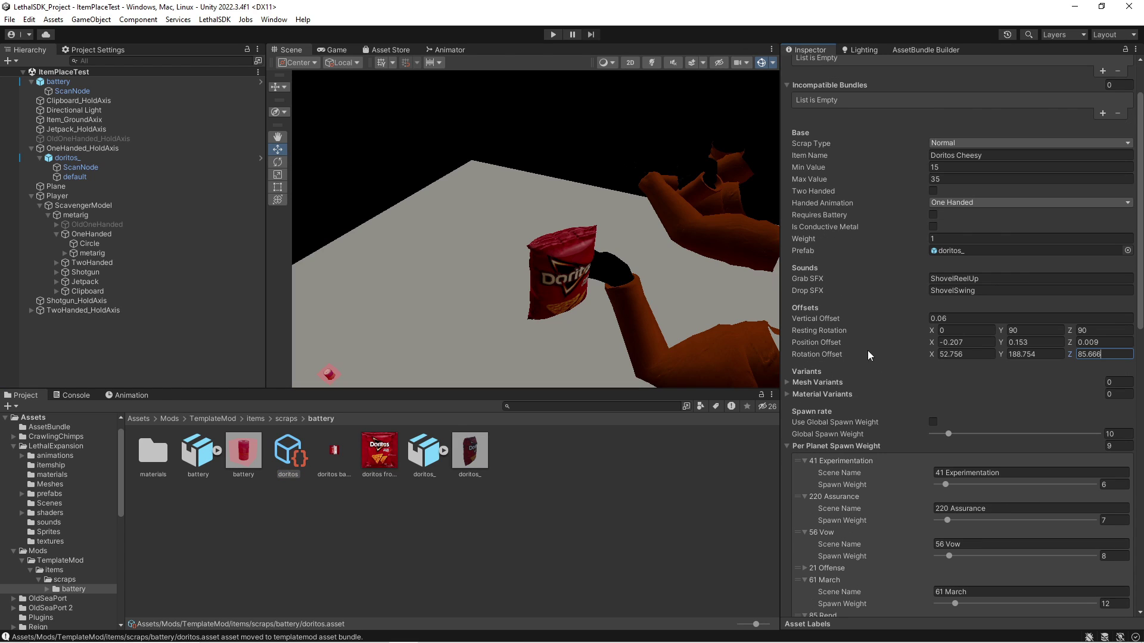
- Enable the global spawn weight and raise its value
left_click(788, 382)
left_click(785, 381)
scroll(932, 363, "down", 2)
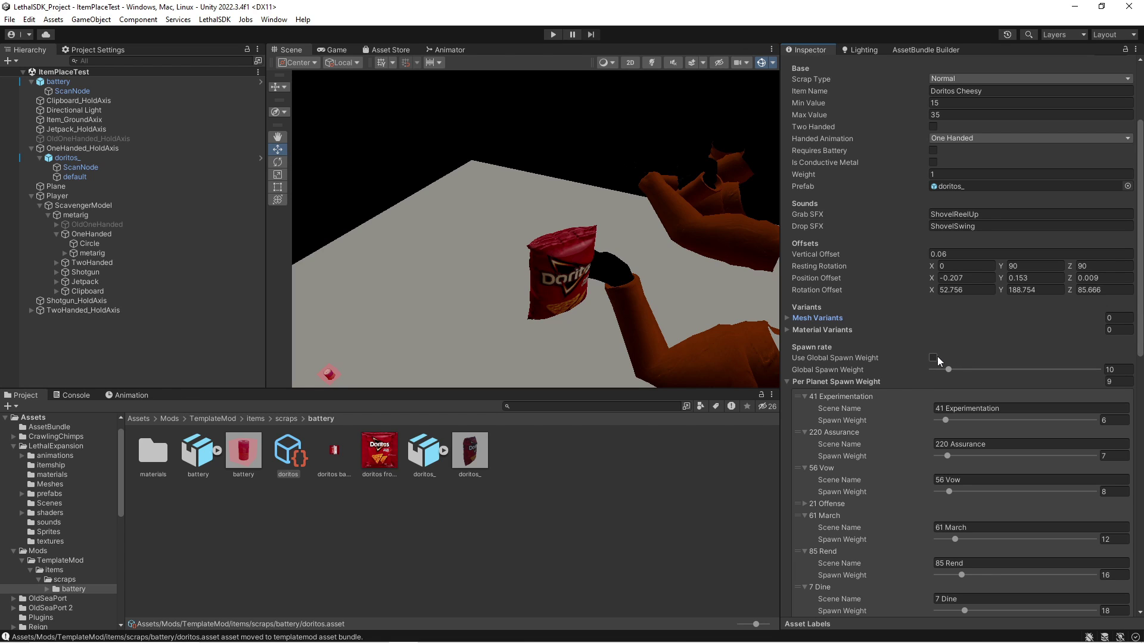
scroll(966, 355, "down", 5)
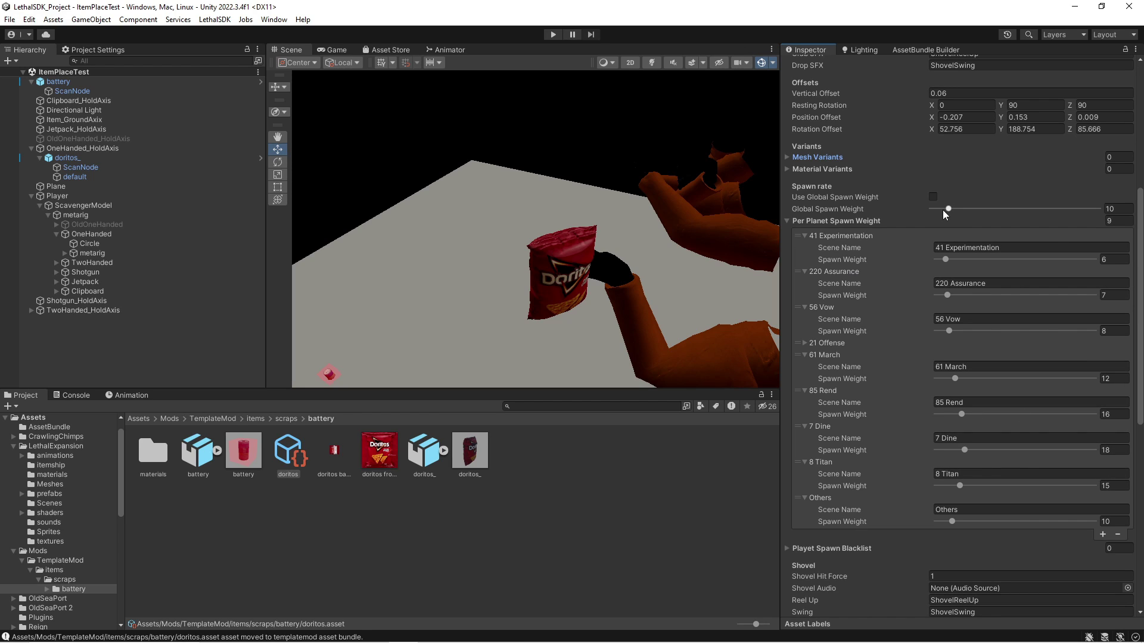
left_click(933, 197)
left_click_drag(948, 209, 1102, 210)
- Raise the 41 Experimentation spawn weight to 100, along with Vow, March, Rend and Dine
left_click(1021, 259)
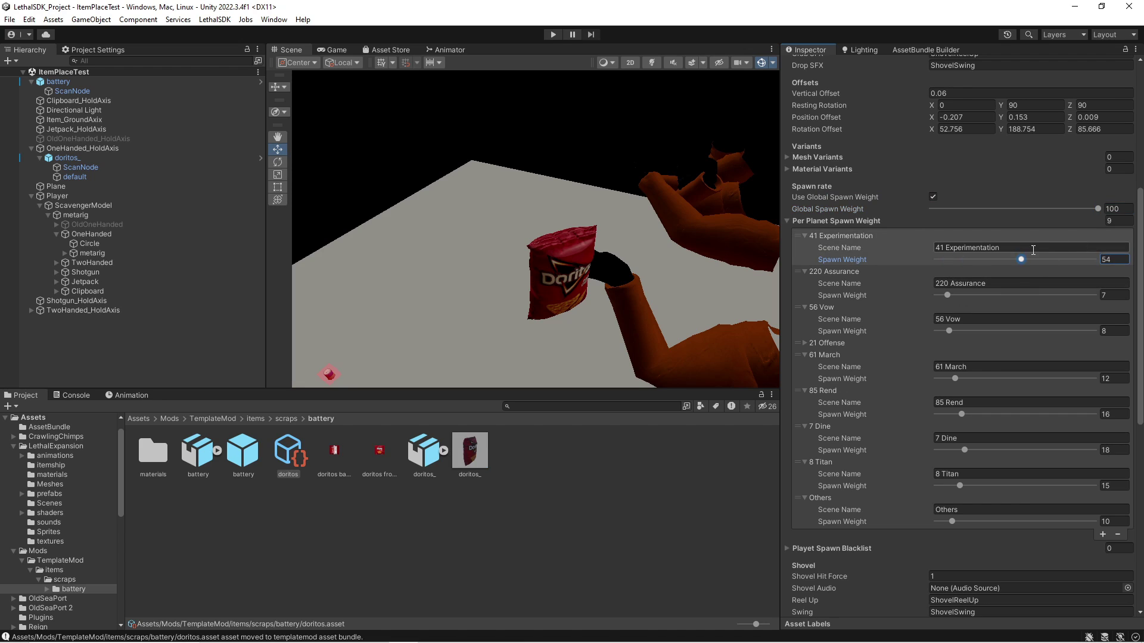
left_click_drag(1021, 260, 1098, 260)
left_click_drag(982, 295, 1097, 295)
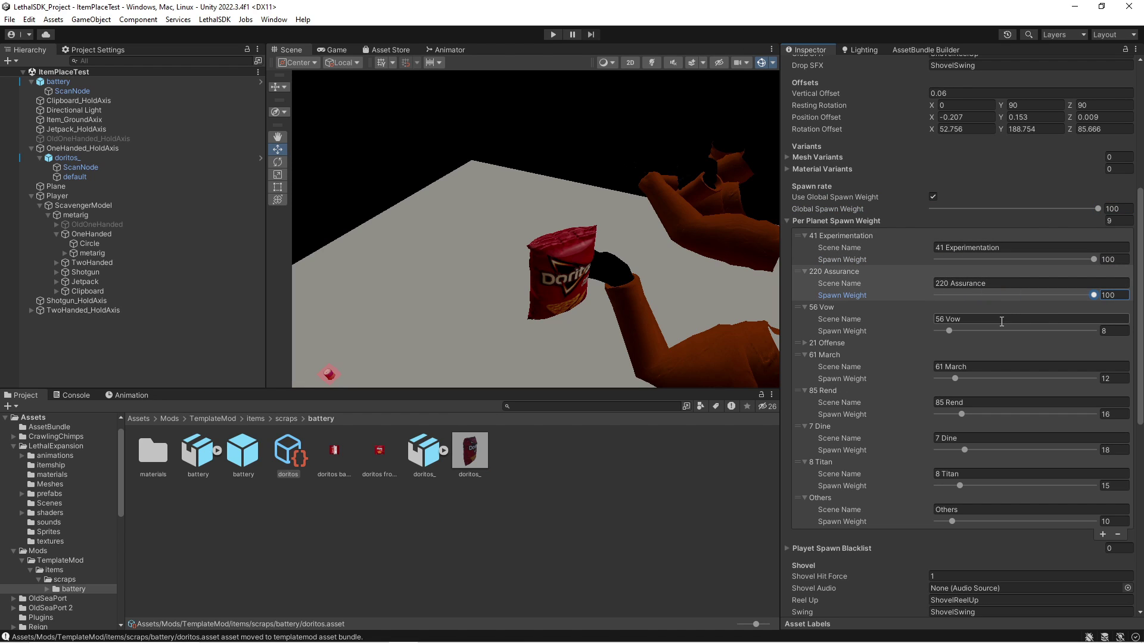
left_click_drag(1007, 331, 1080, 337)
left_click_drag(976, 379, 1096, 379)
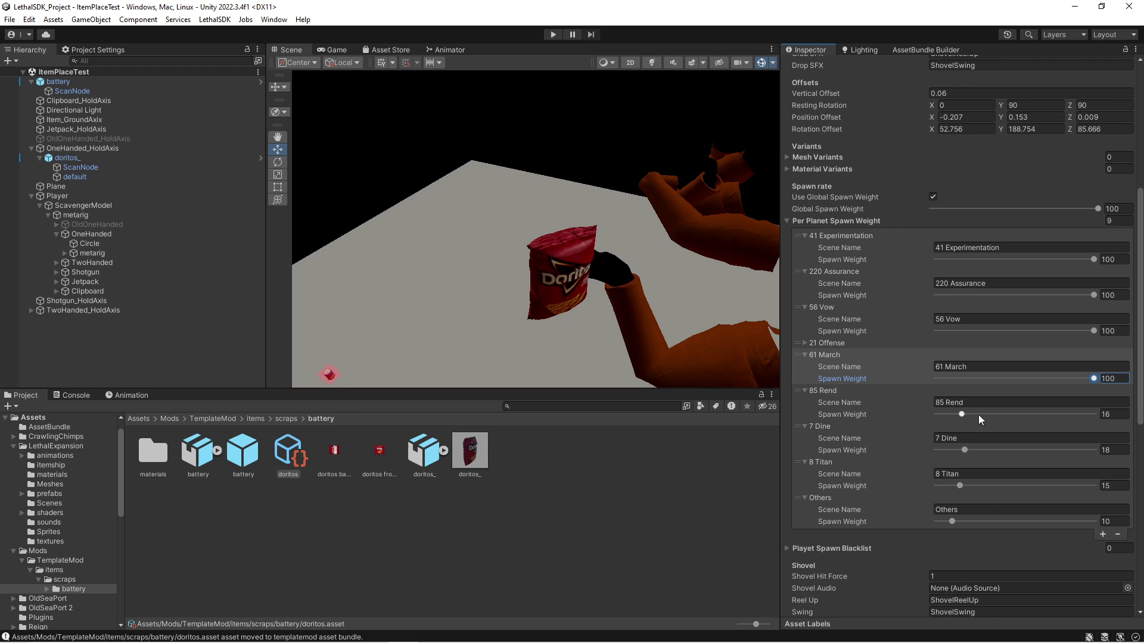
left_click_drag(978, 414, 1096, 414)
left_click_drag(965, 450, 819, 442)
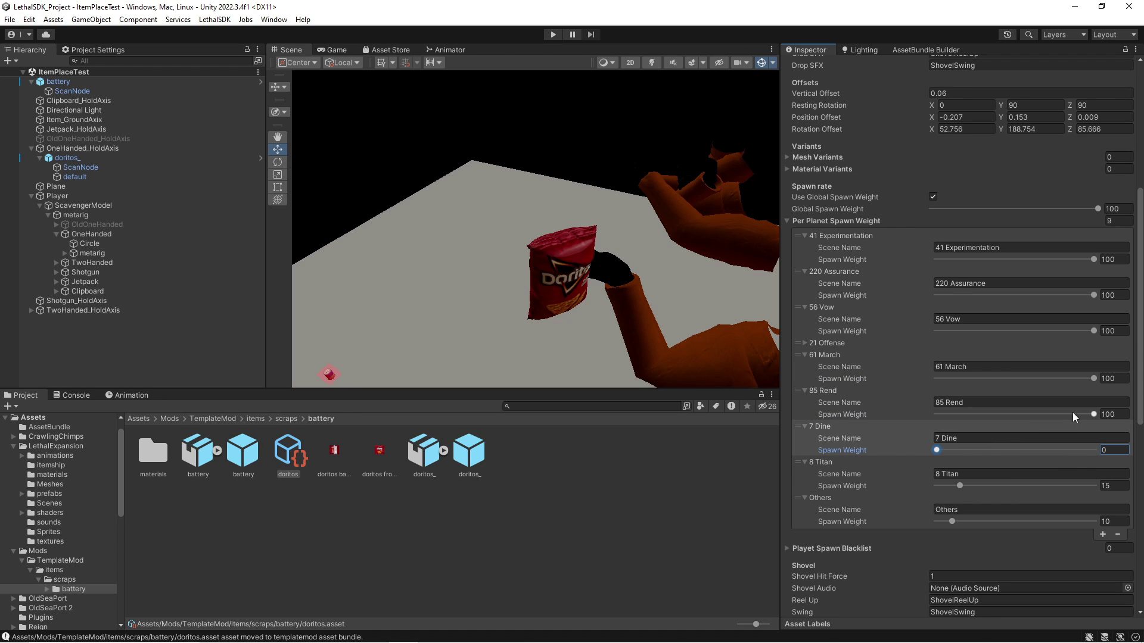
- Lower the Rend, March, Vow and Assurance spawn weights to 0
left_click_drag(1072, 415, 924, 416)
left_click_drag(1094, 379, 920, 377)
left_click(917, 332)
type("13")
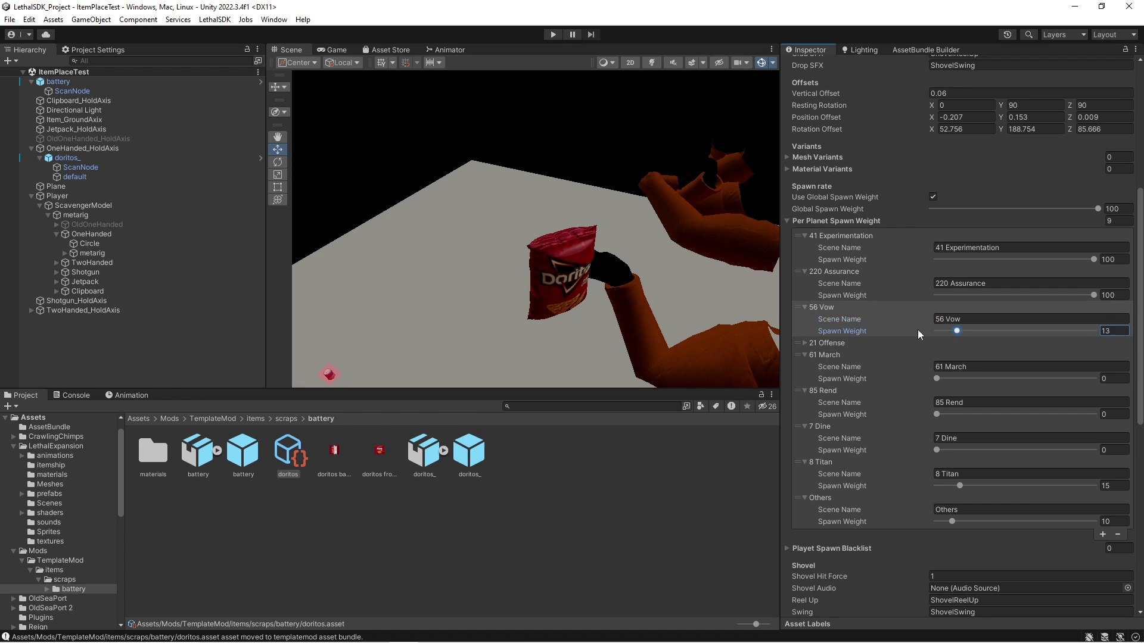
left_click_drag(918, 330, 887, 332)
left_click_drag(963, 295, 929, 296)
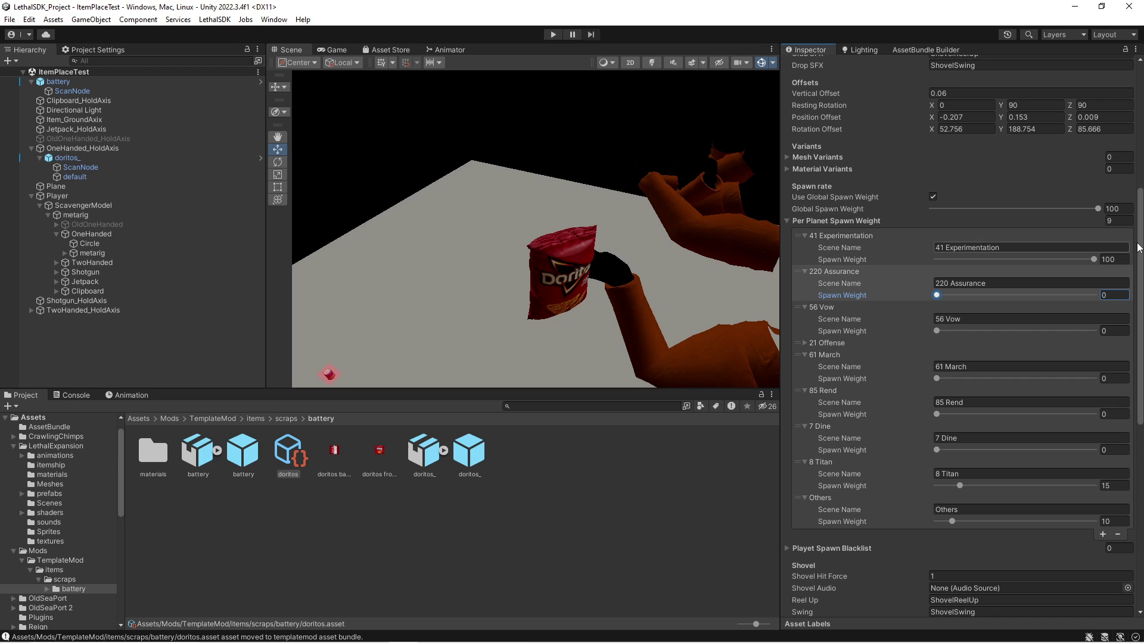
- Set the per-planet spawn entry count to 30 and keep the scrap type Normal
left_click(1072, 221)
type("26")
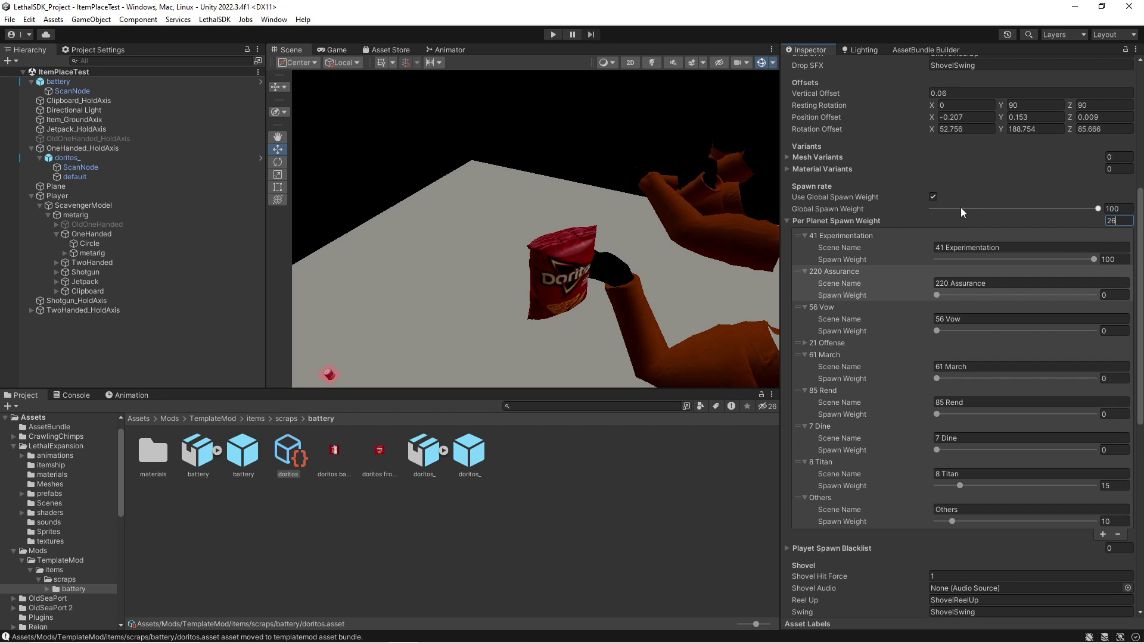
key("BackSpace")
type("30")
scroll(900, 314, "down", 10)
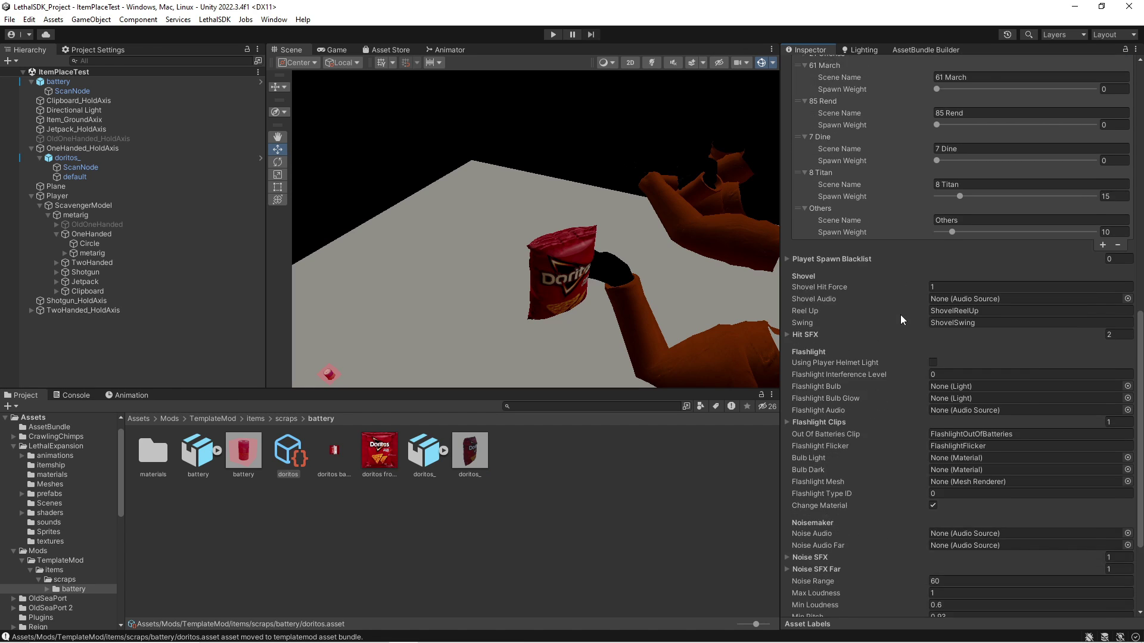
scroll(902, 341, "up", 15)
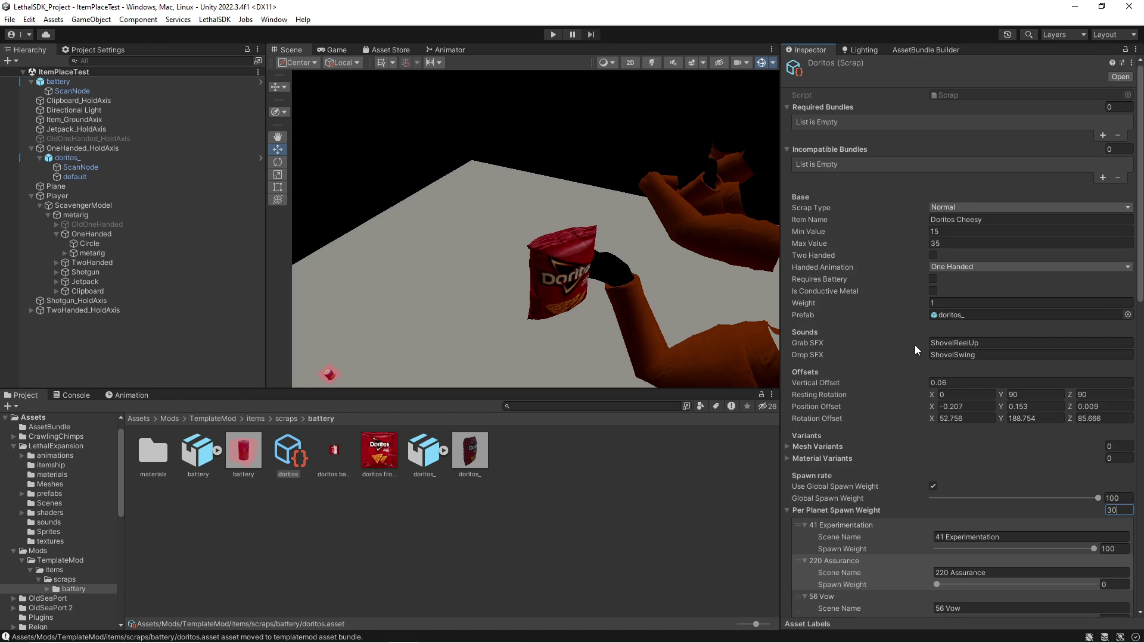
left_click(950, 206)
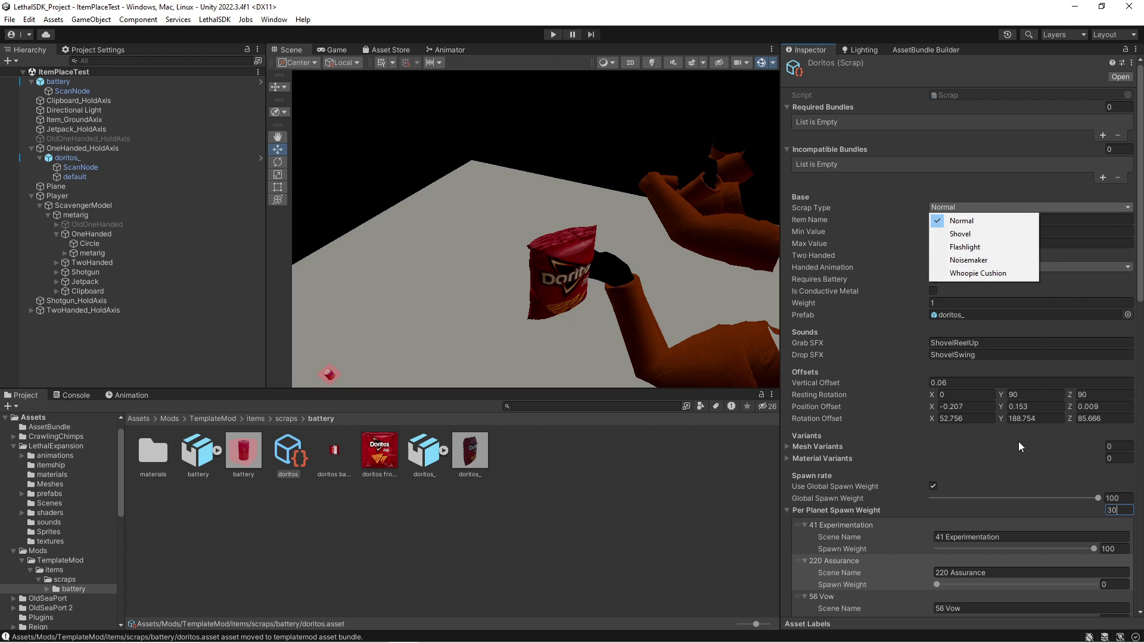
left_click(962, 220)
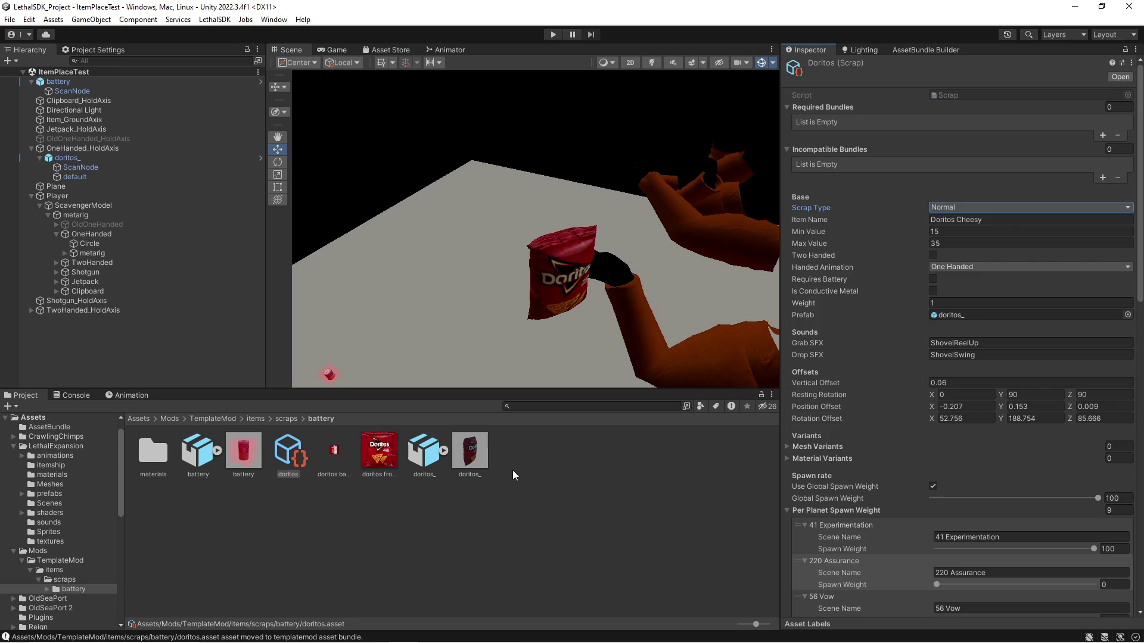
left_click(526, 479)
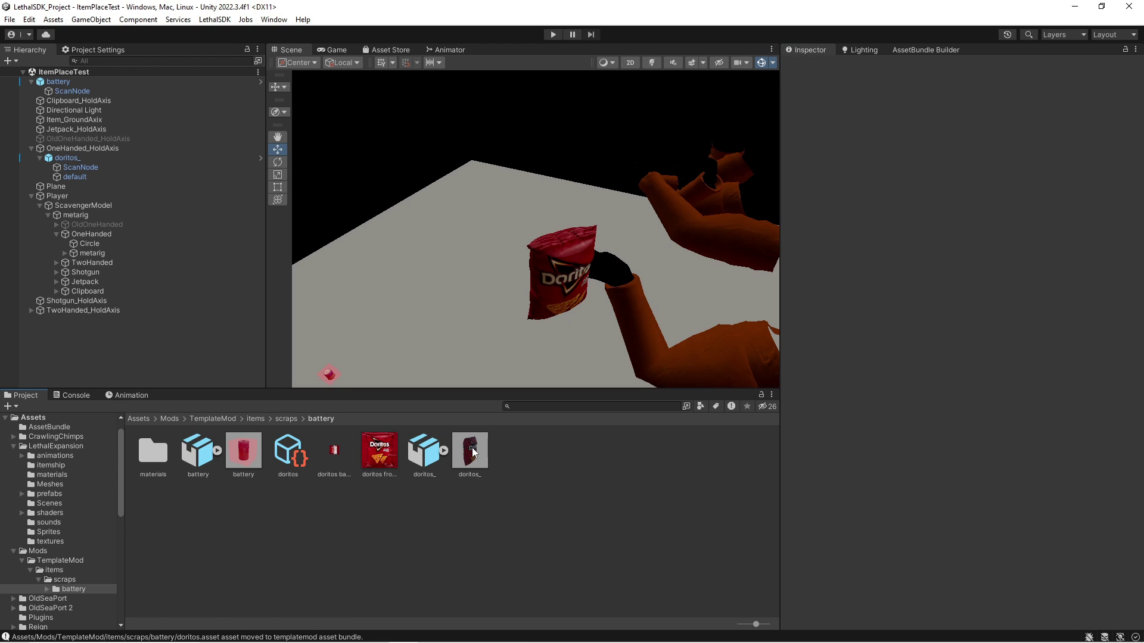
- Go up to Assets > Mods, rename TemplateMod to DoritoCheddar, and open the folder
left_click(288, 421)
left_click(256, 419)
left_click(220, 418)
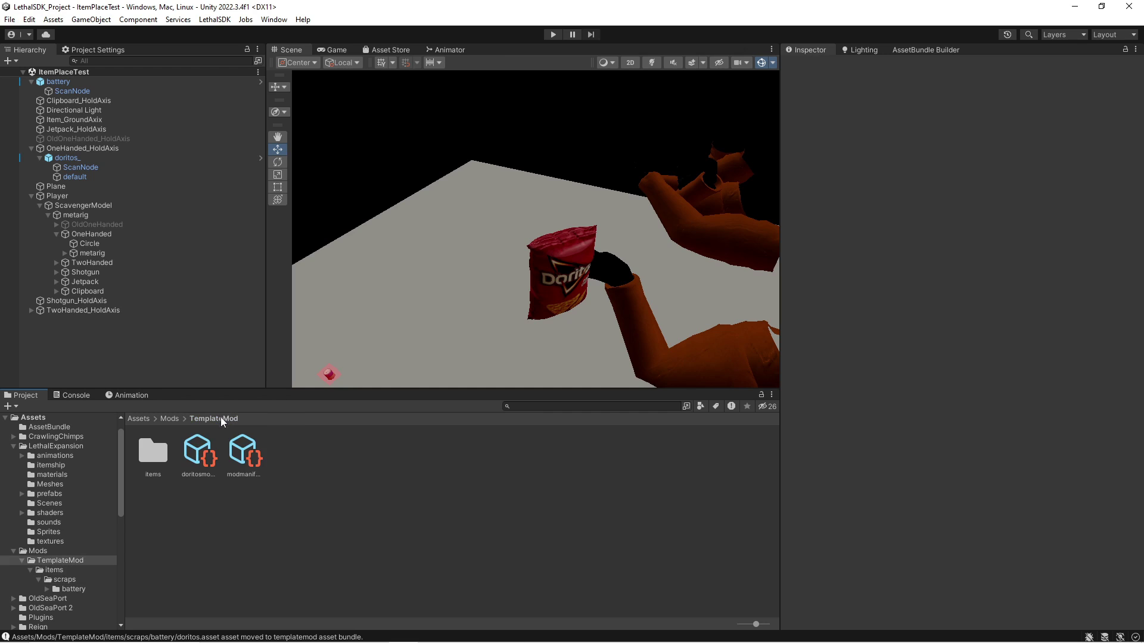
left_click(171, 418)
left_click(154, 473)
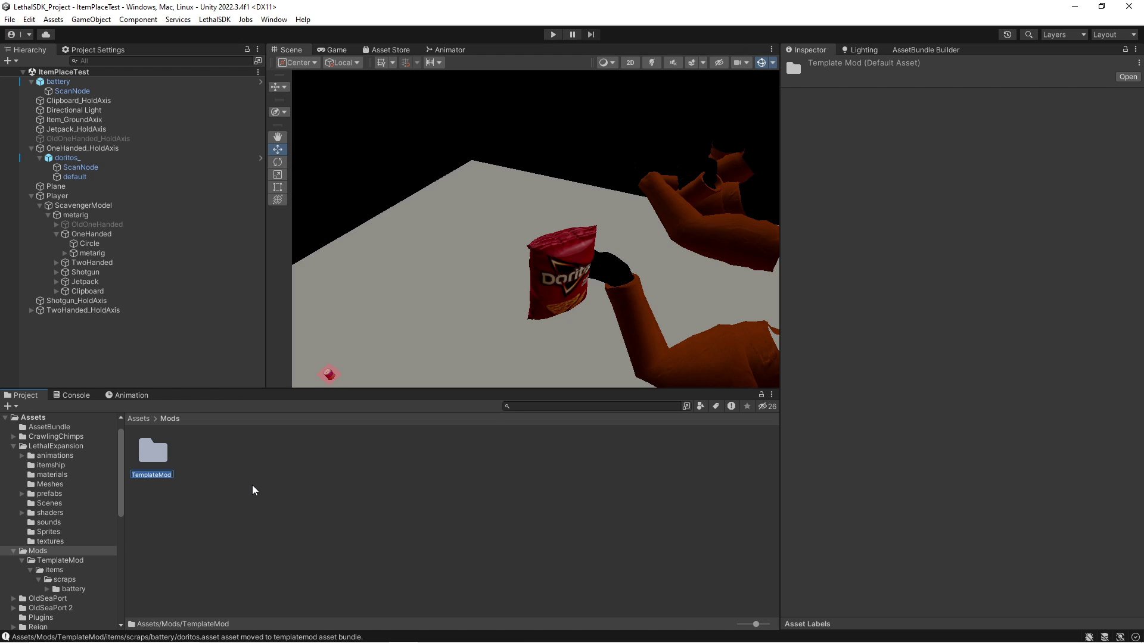
type("DoritoCheddar")
key("Return")
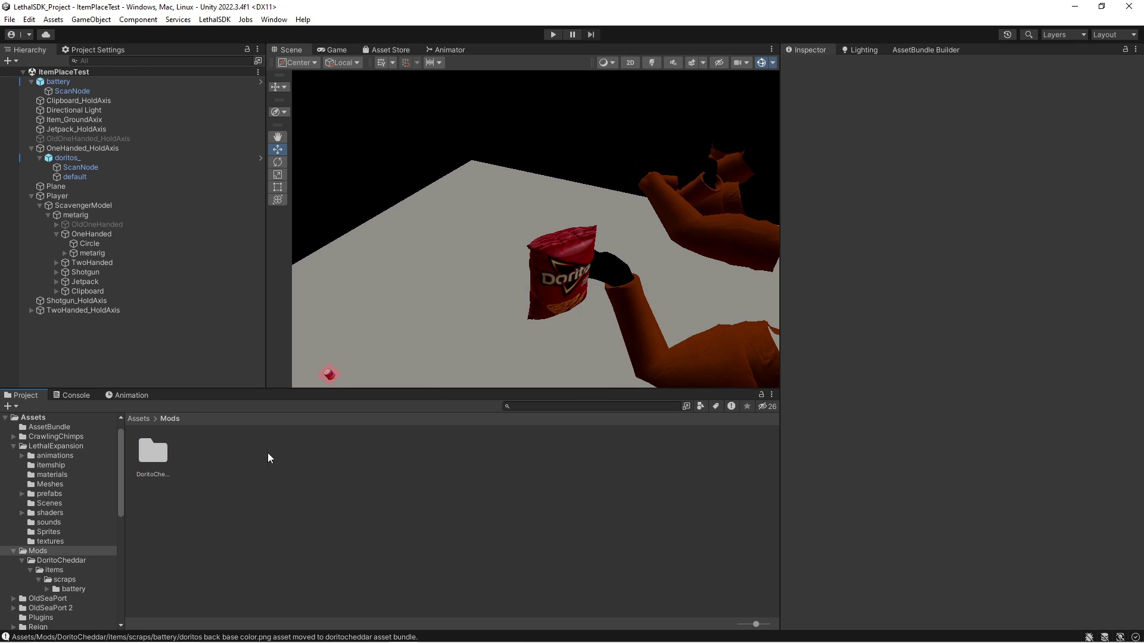
double_click(156, 454)
left_click(206, 472)
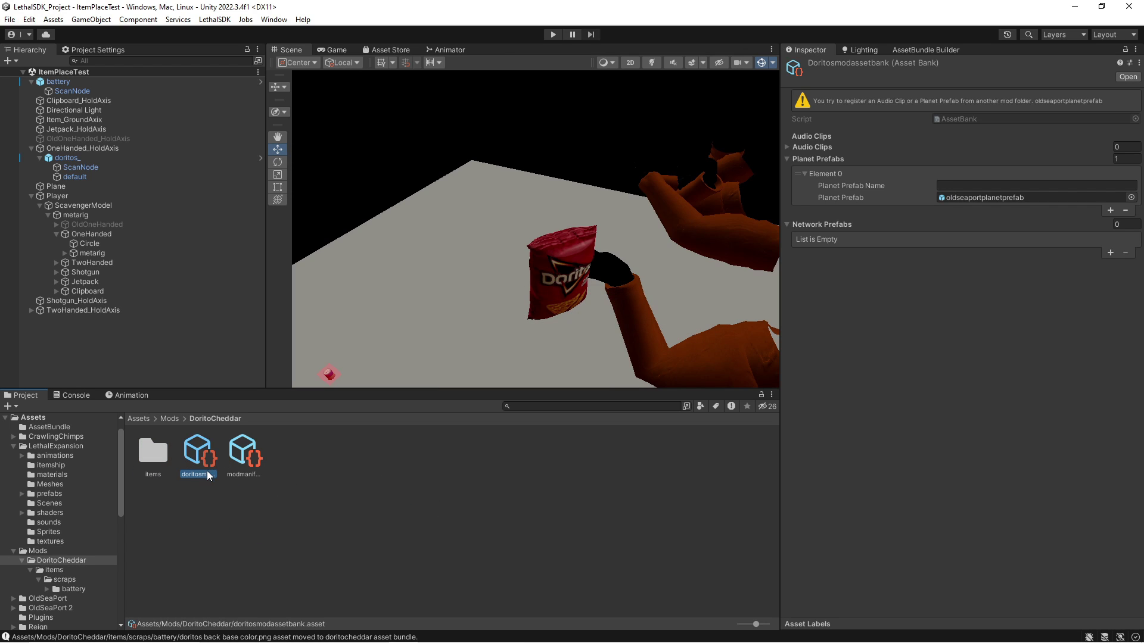
- Give modmanifest Mod Name DoritoCheddar, Asset Bank doritosmodassetbank, and Scraps Element 0 doritos
left_click(251, 453)
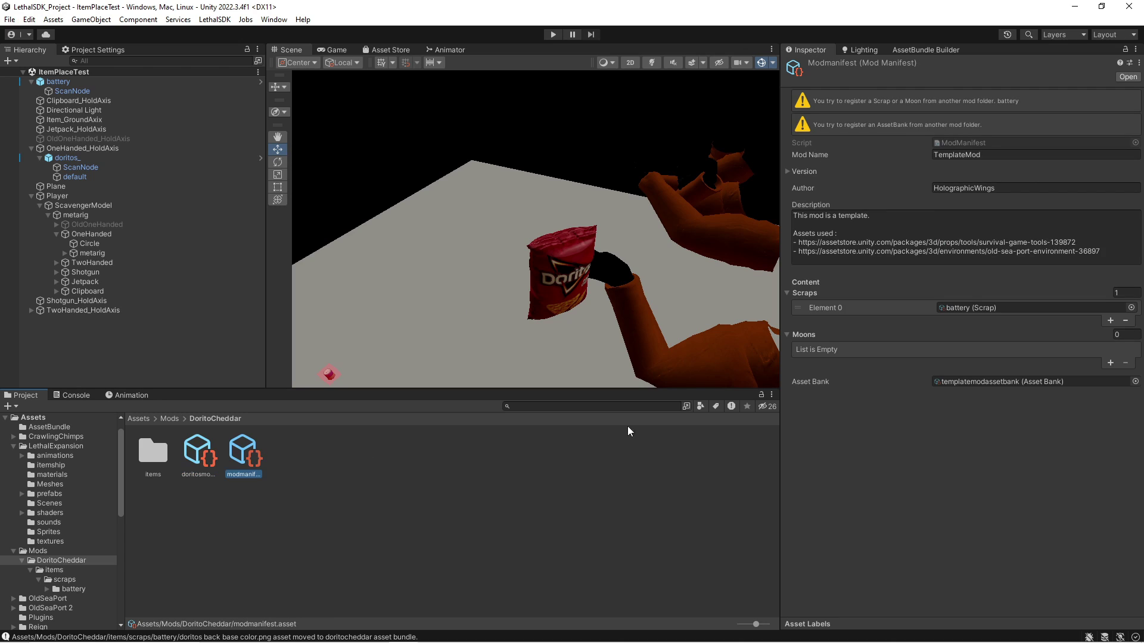
left_click(1010, 156)
type("Dor")
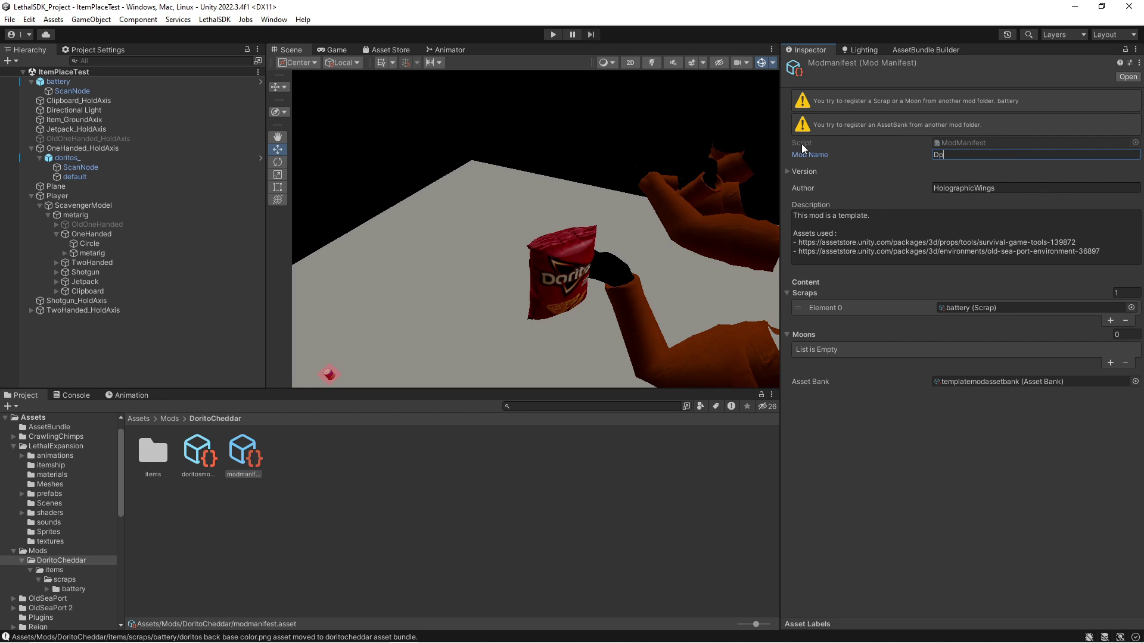
type("itoCheddar")
left_click(1135, 381)
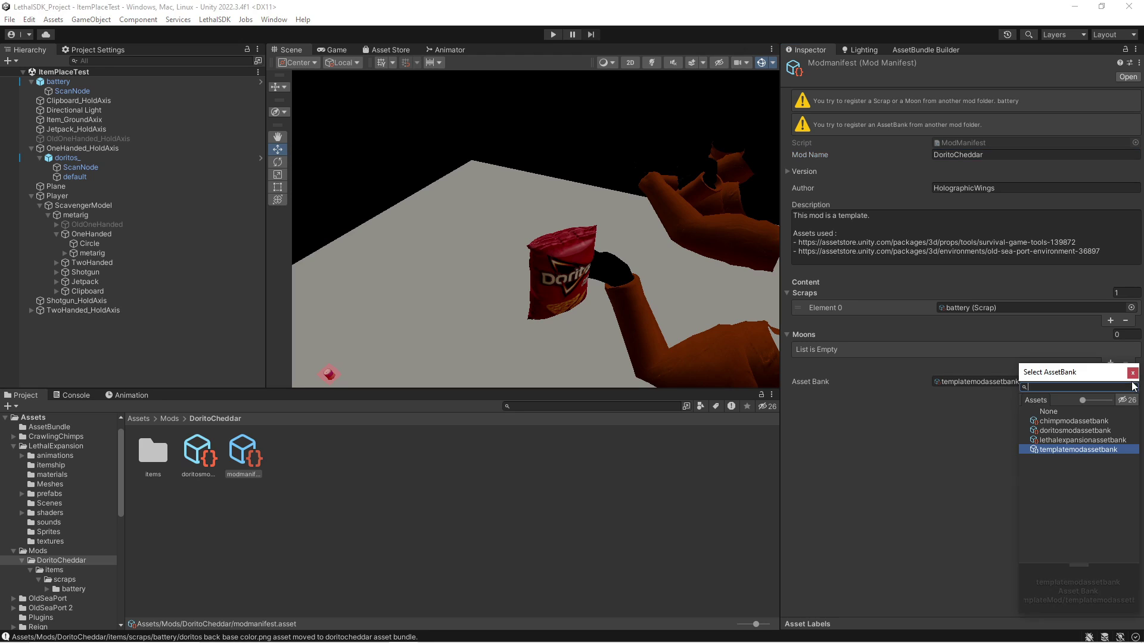
double_click(1064, 430)
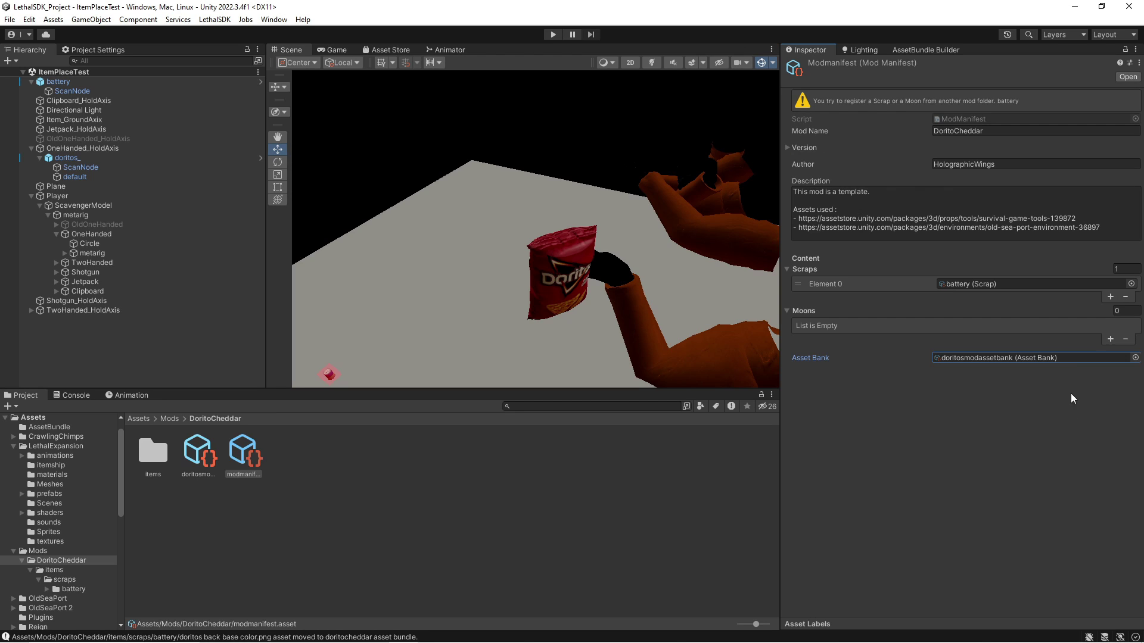
left_click(1131, 284)
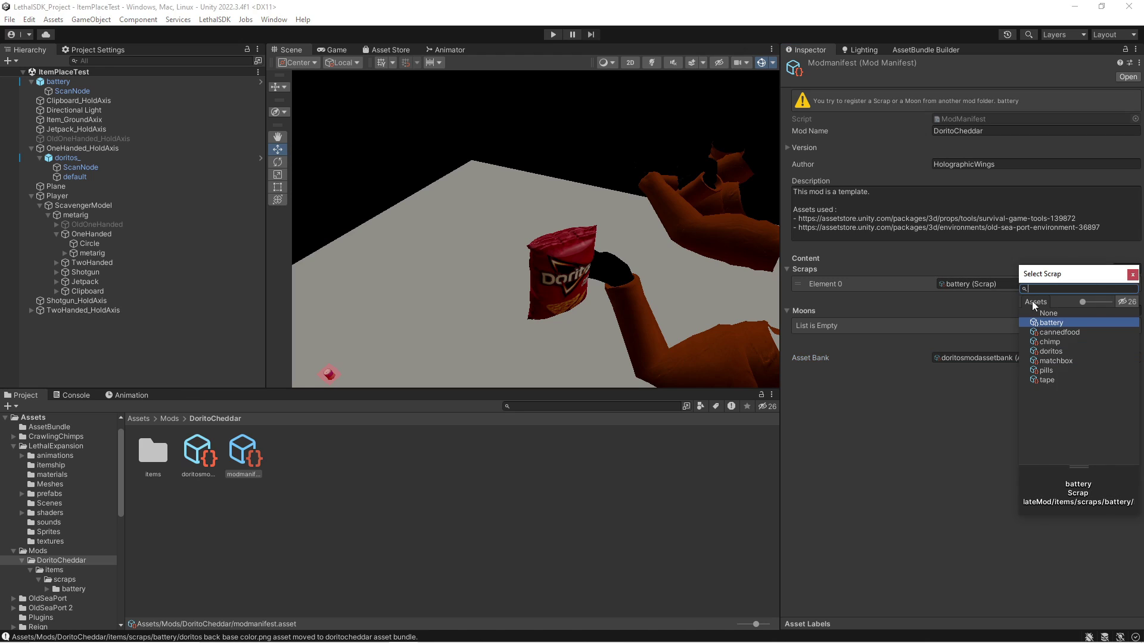
double_click(1059, 351)
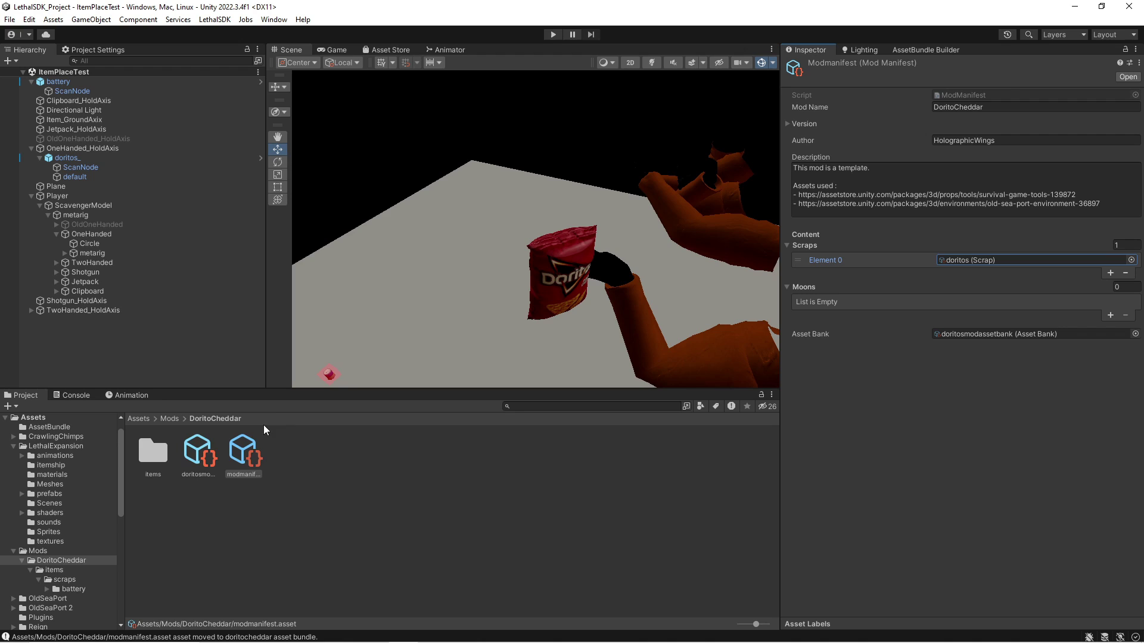
left_click(169, 419)
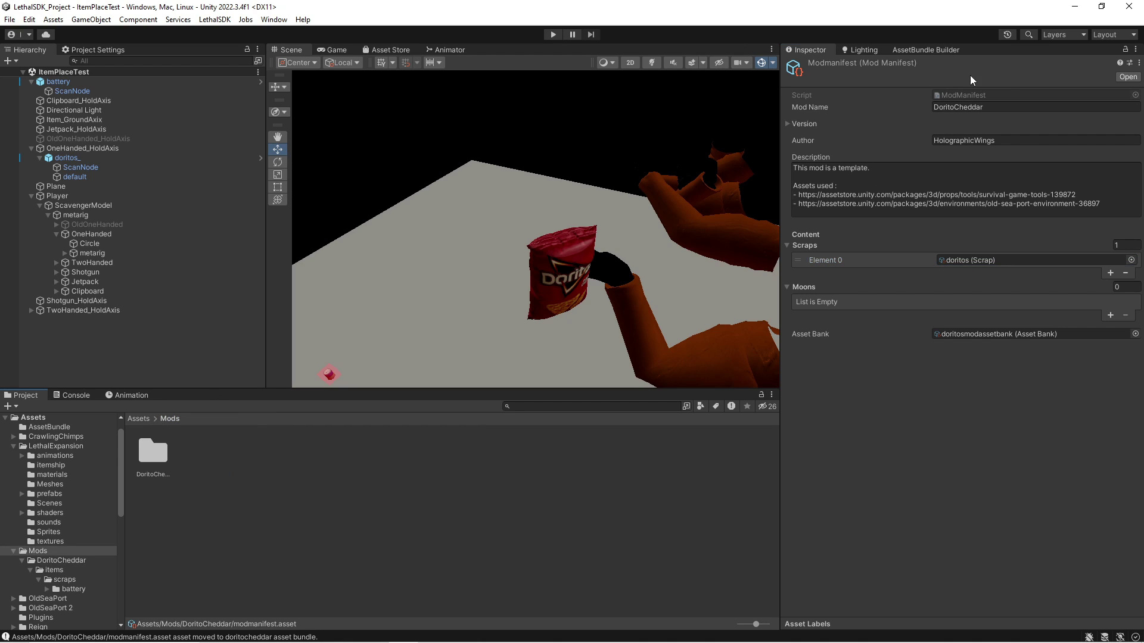
- Build the asset bundles from LethalSDK's AssetBundle Builder into Assets/AssetBundle
left_click(218, 20)
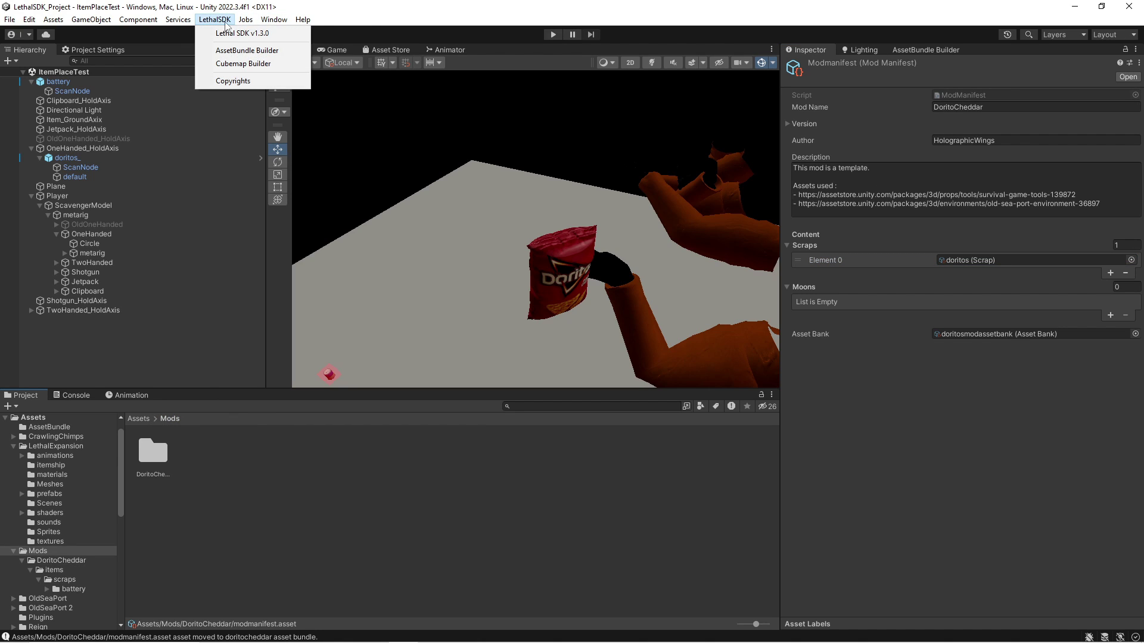
left_click(241, 52)
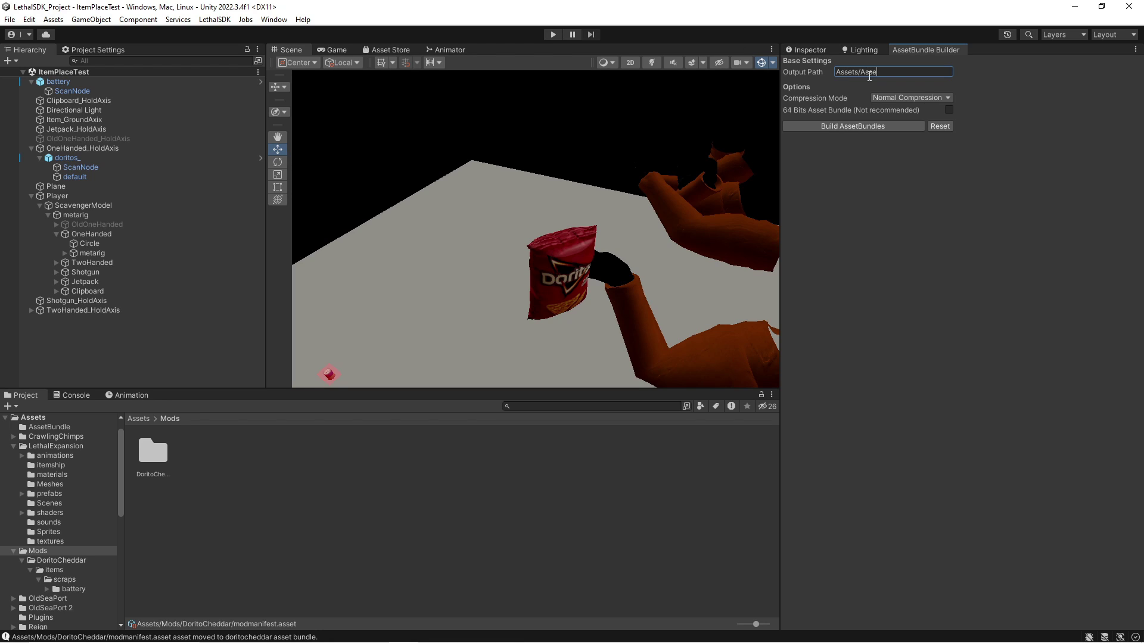
left_click(875, 124)
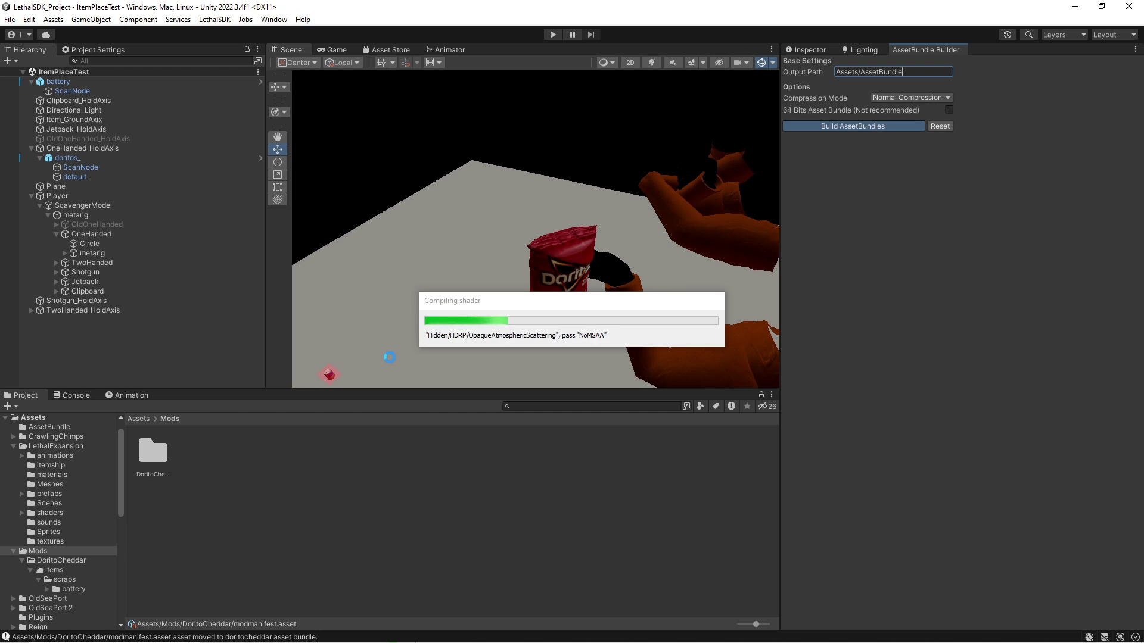
key("alt+Tab")
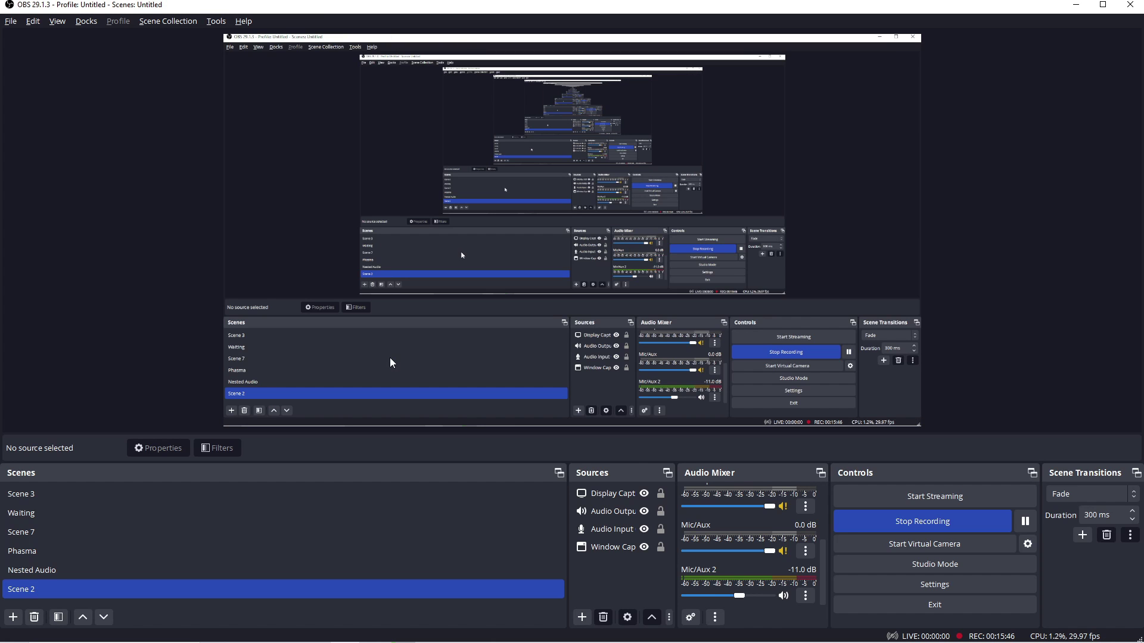
key("alt+Tab")
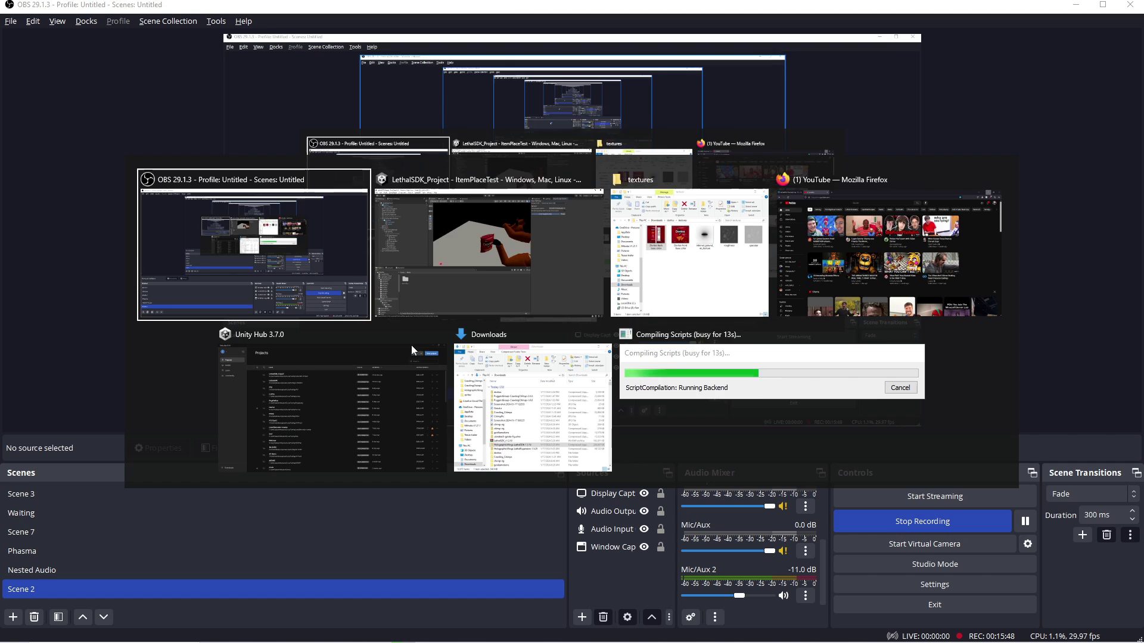
key("alt+Tab")
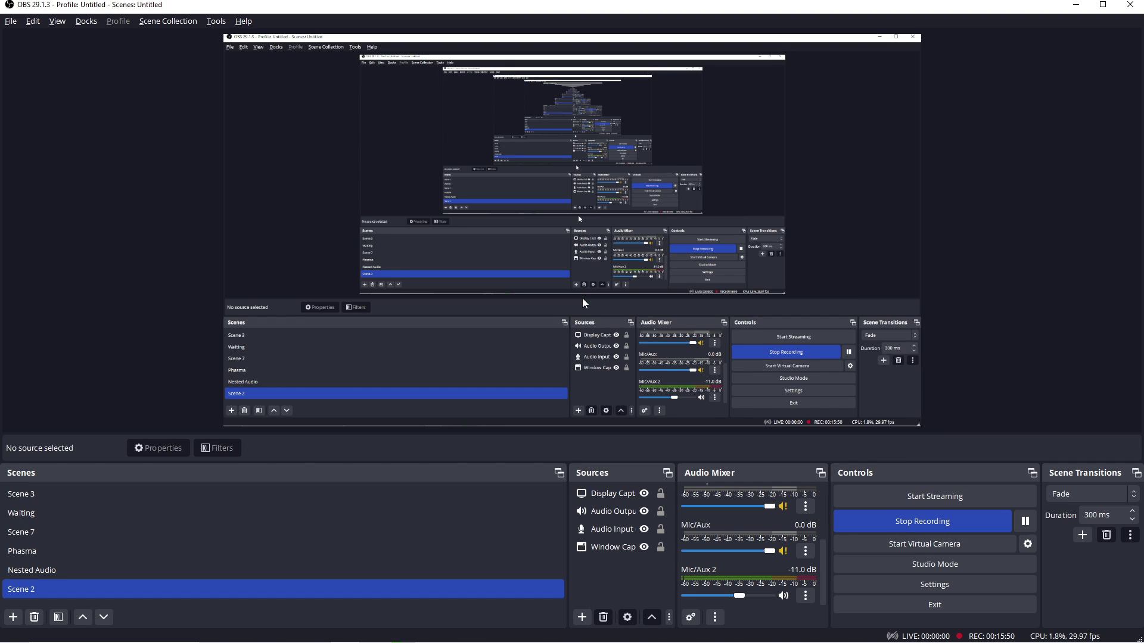
key("alt+Tab")
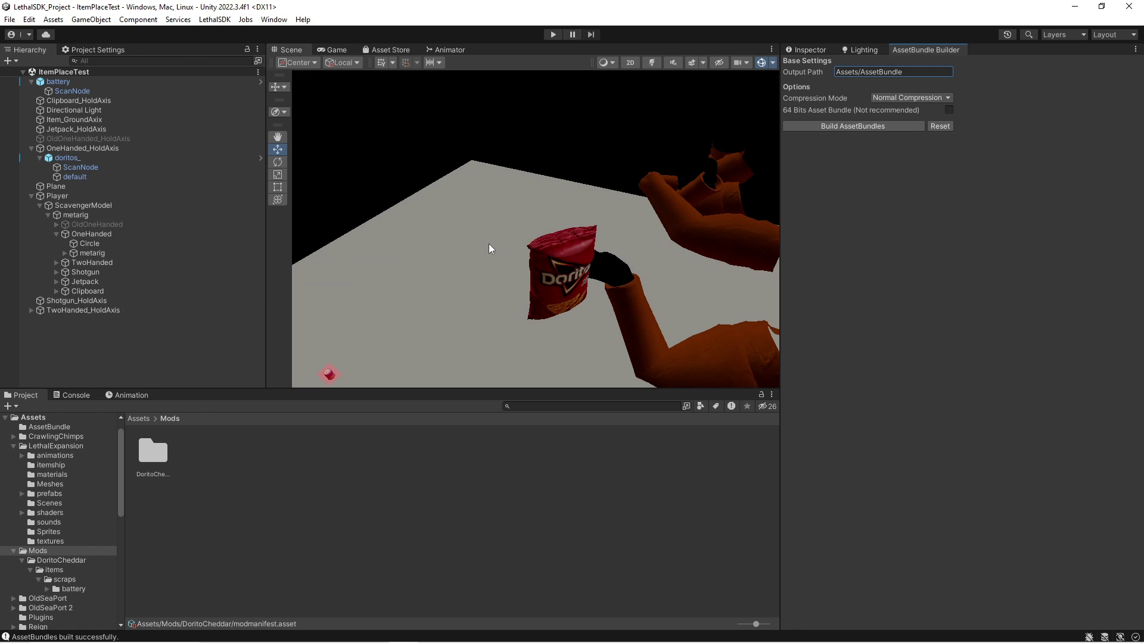
- Open the AssetBundle output folder in Unity and reveal the Assets folder in File Explorer
left_click(138, 419)
double_click(155, 456)
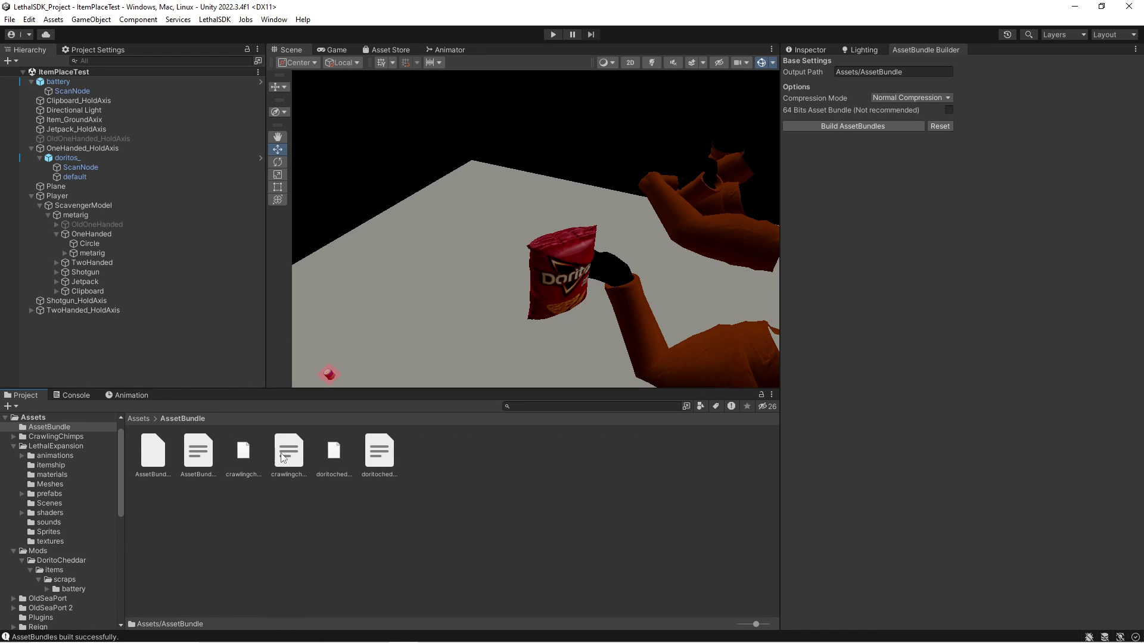
left_click(219, 473)
right_click(451, 489)
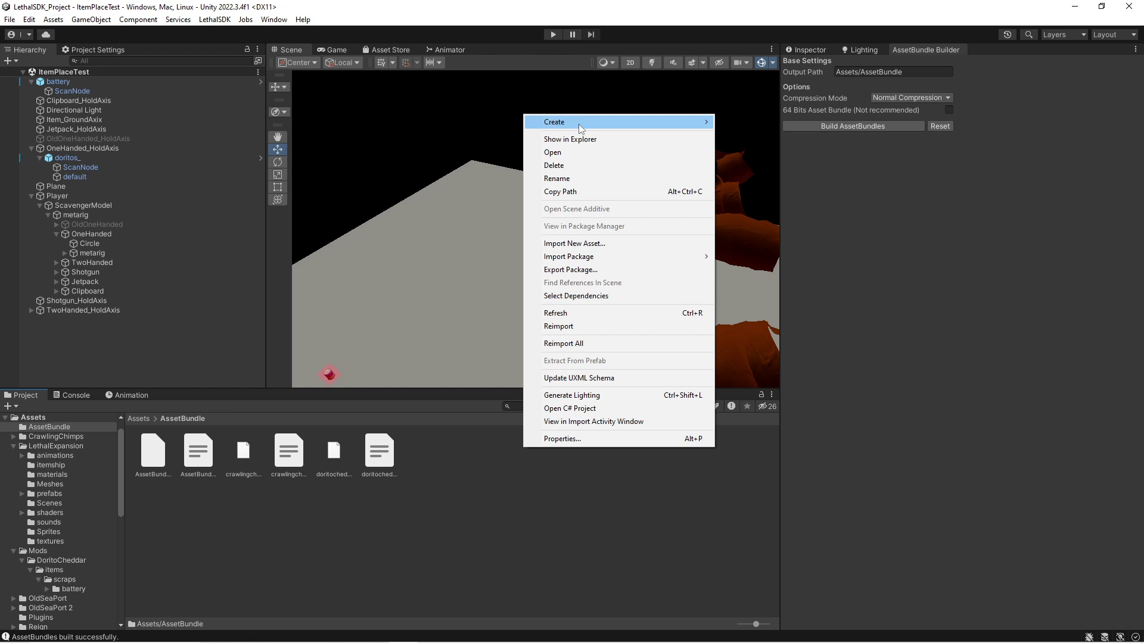
left_click(578, 140)
left_click_drag(718, 134, 575, 511)
- Close the spare textures folder window and Unity Hub, then bring Firefox forward
right_click(470, 453)
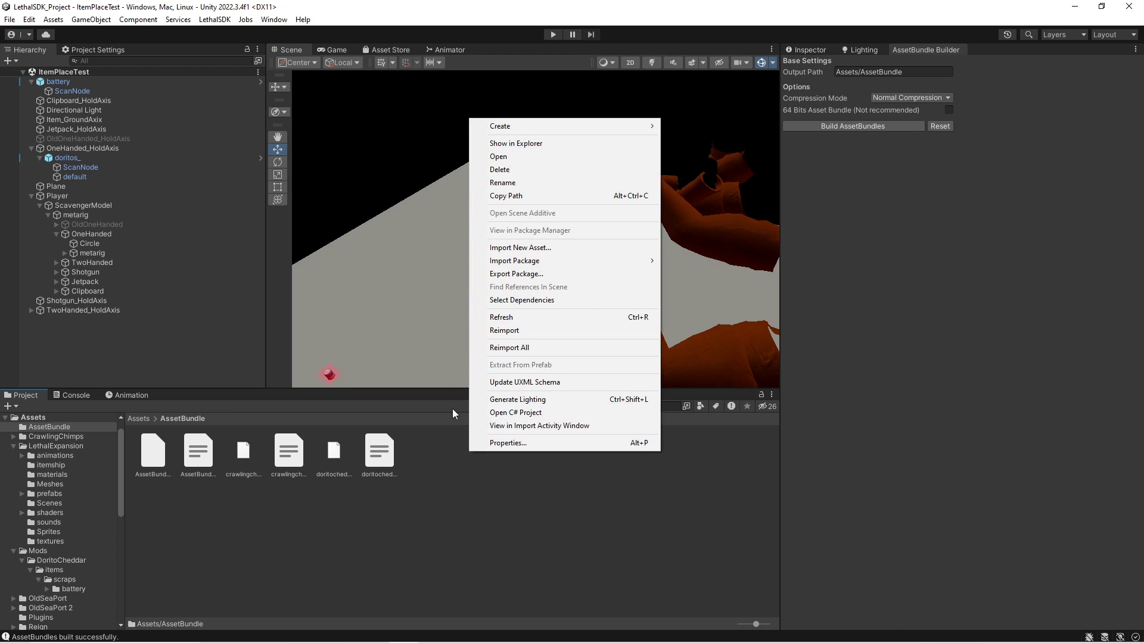
left_click(498, 530)
key("alt+Tab")
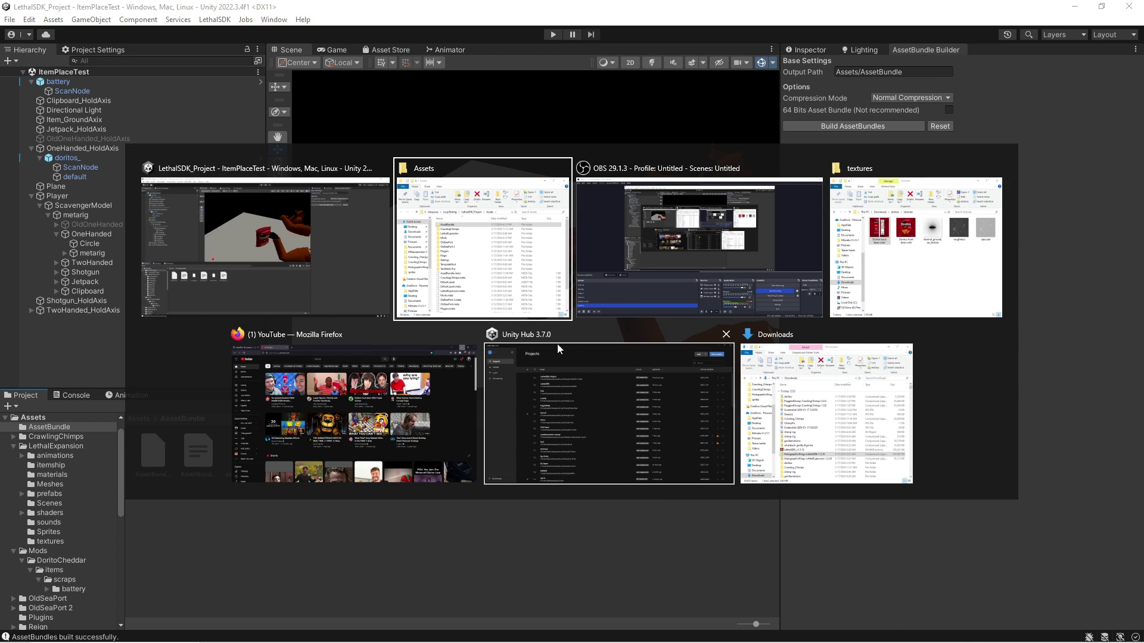
left_click_drag(608, 503, 224, 114)
key("alt+Tab")
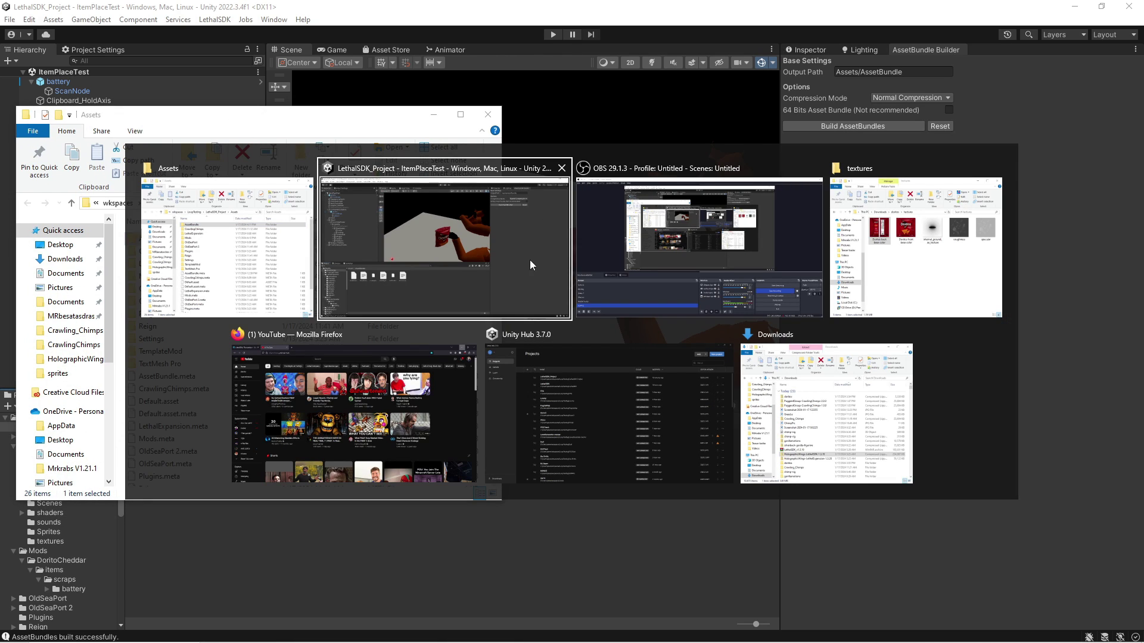
left_click(995, 168)
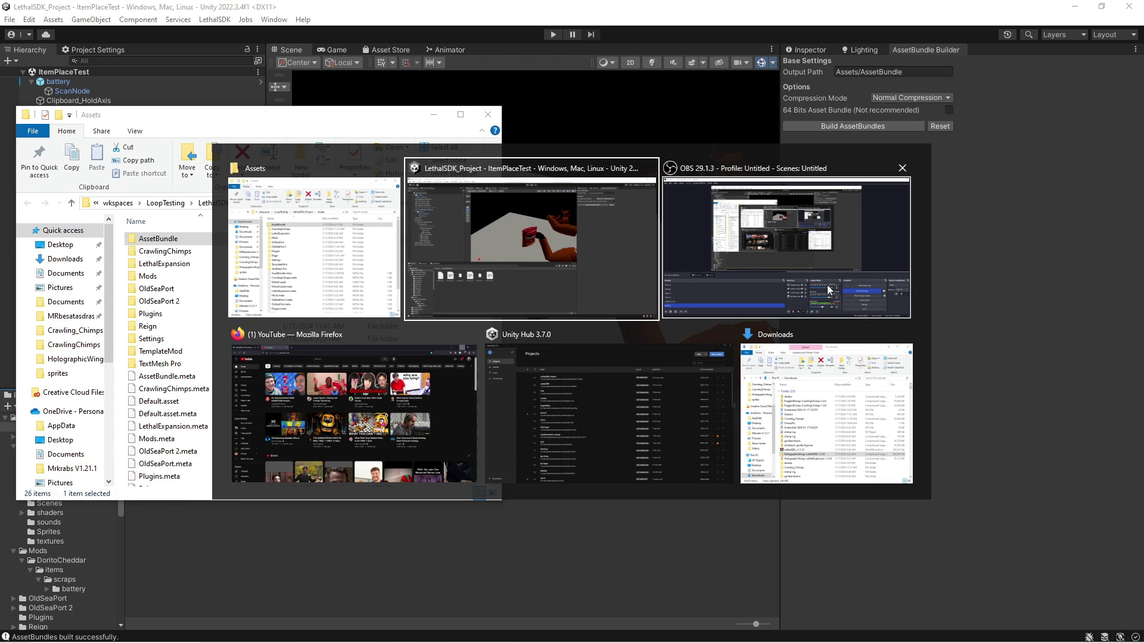
left_click(726, 334)
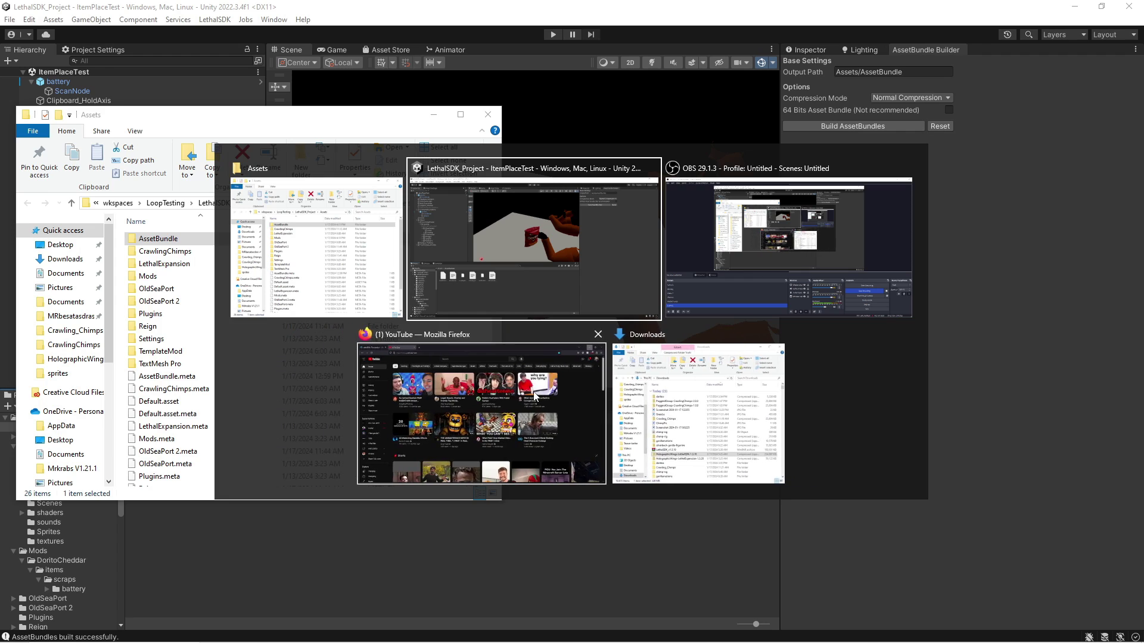
left_click(564, 354)
- Check the r2modman package page on Thunderstore, then launch r2modman from the Start menu
left_click(279, 14)
type("r2mod")
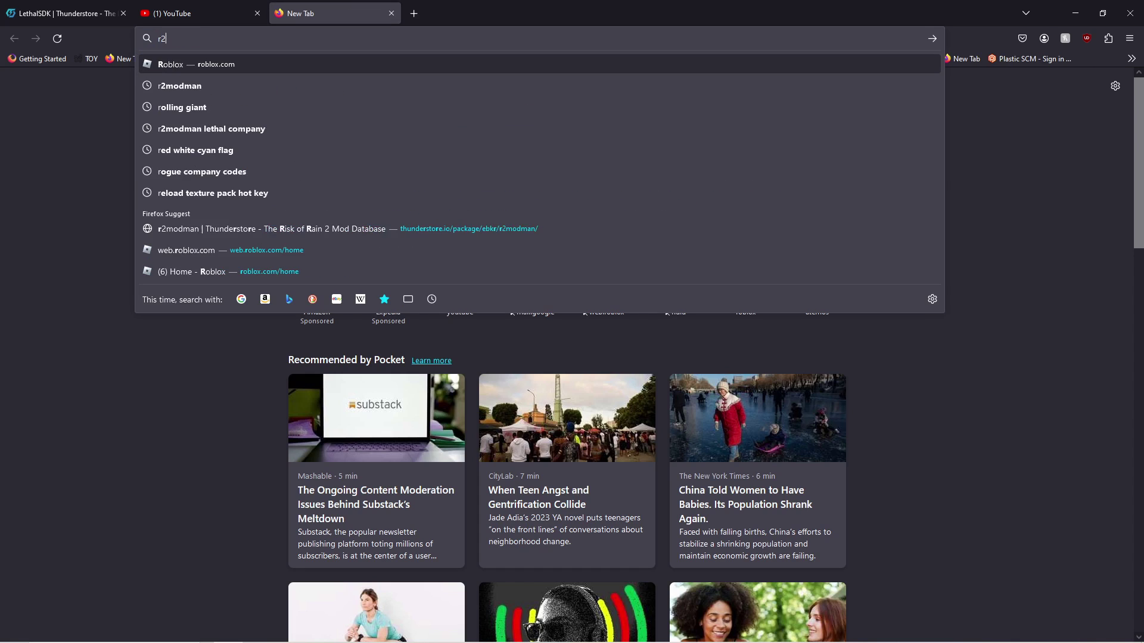
left_click(227, 228)
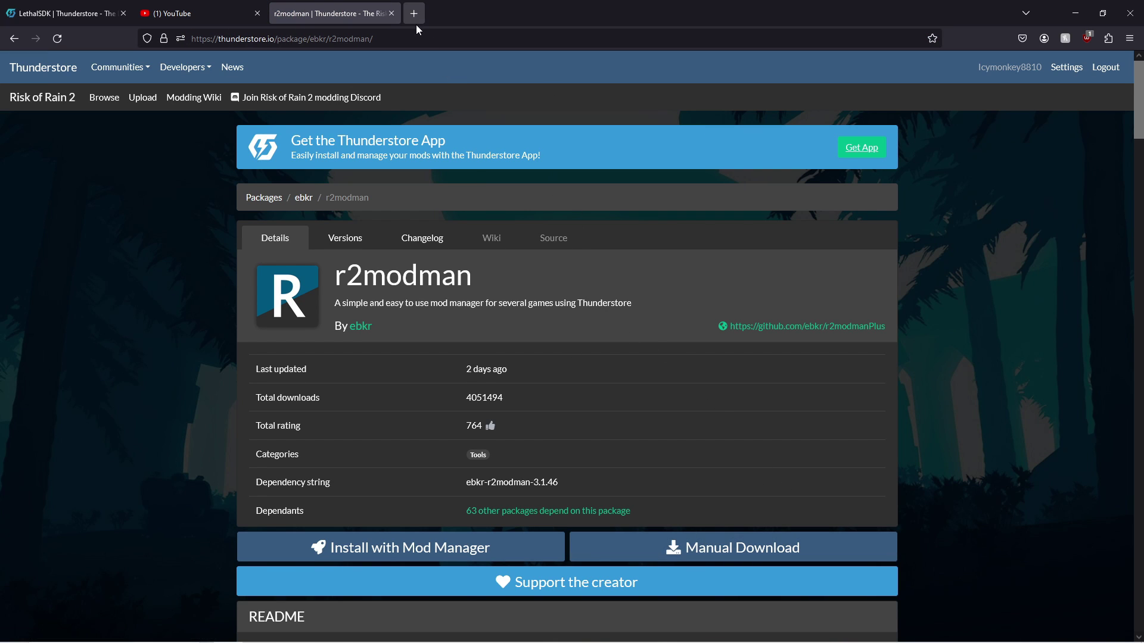
left_click(391, 13)
key("super")
type("r2modman")
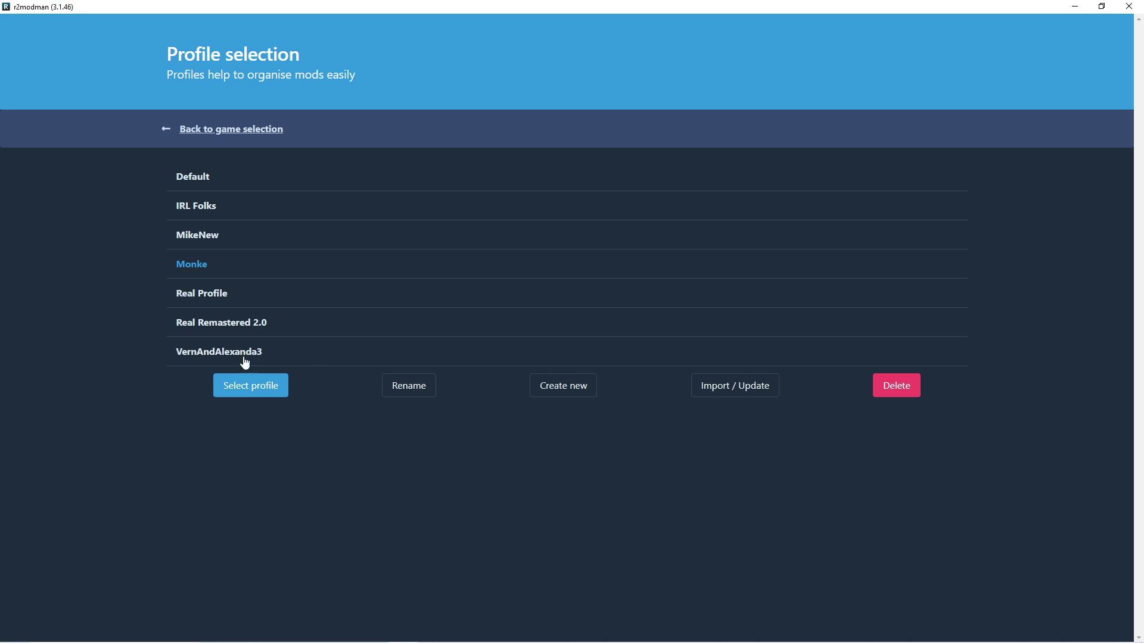
- Load the Monke profile and open its profile folder from Settings
left_click(254, 388)
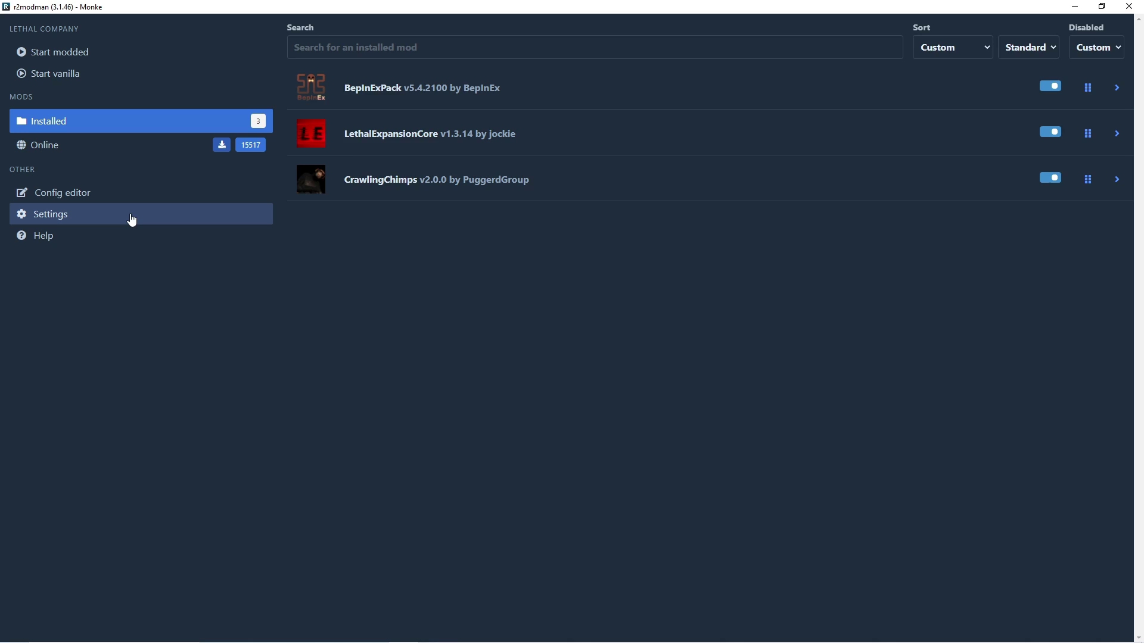
left_click(131, 220)
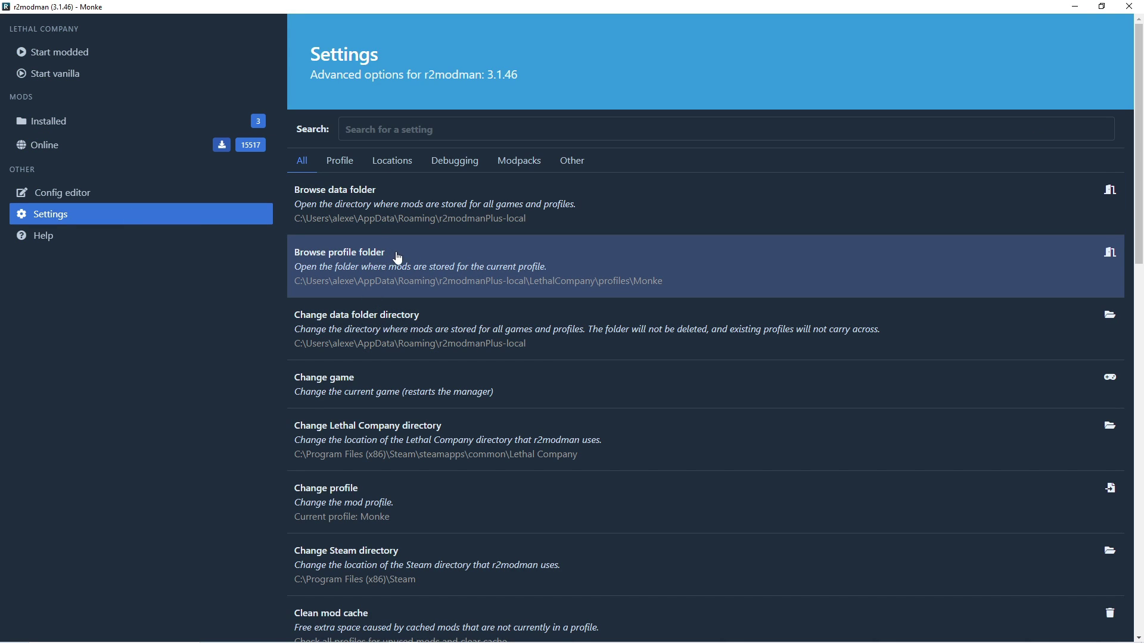
left_click(403, 262)
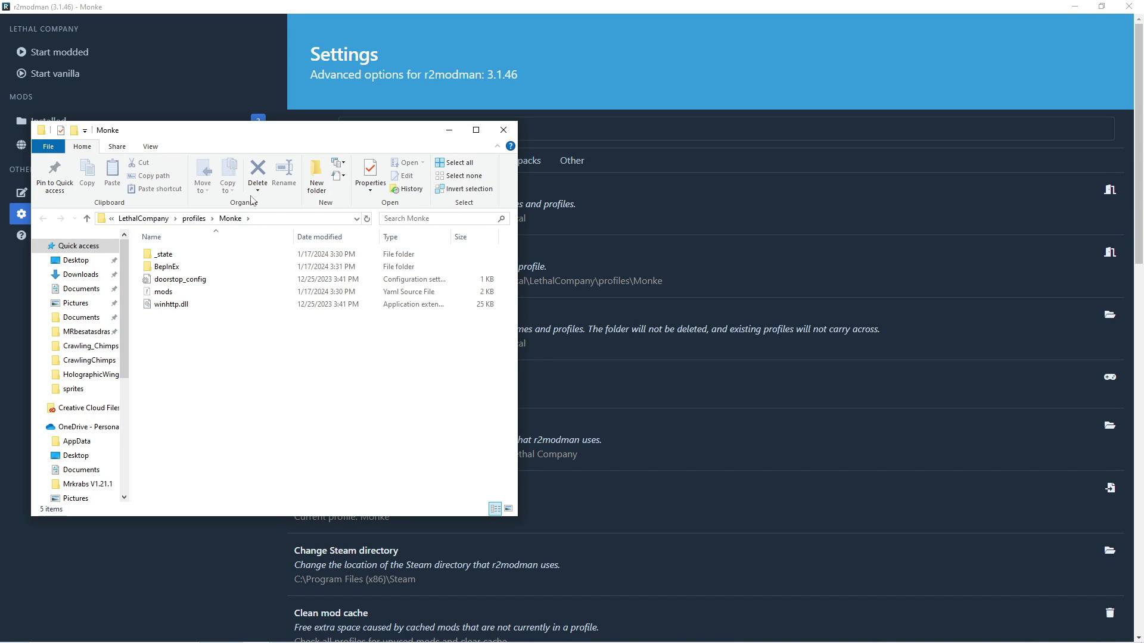
left_click_drag(270, 139, 837, 38)
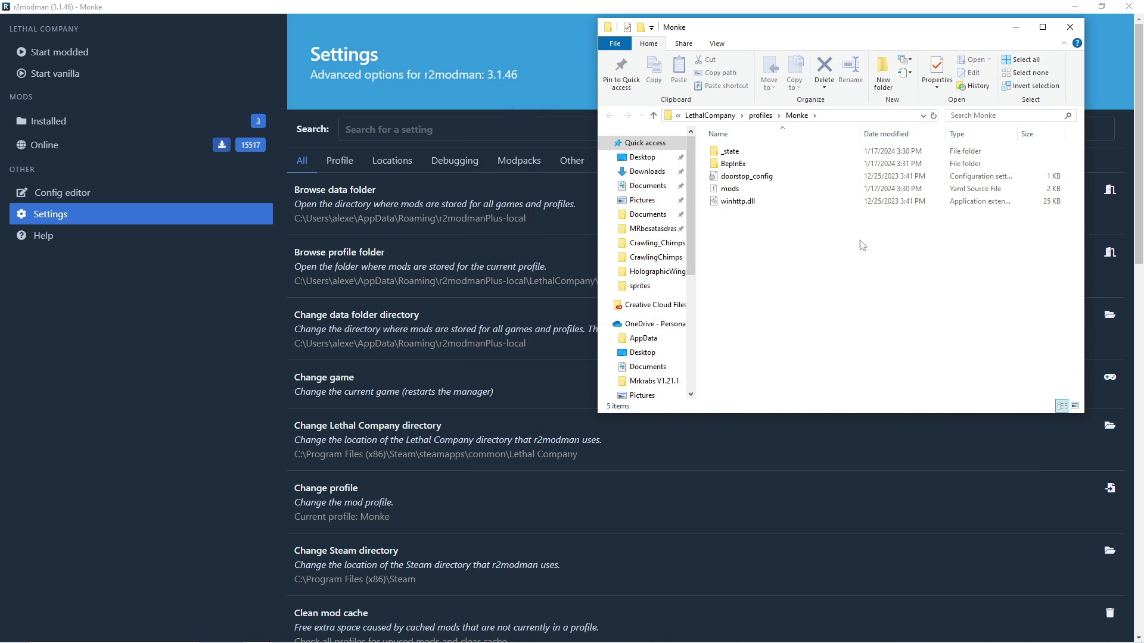
- Look up CrawlingChimps in the online mod list, then reopen the Monke profile folder
left_click(148, 140)
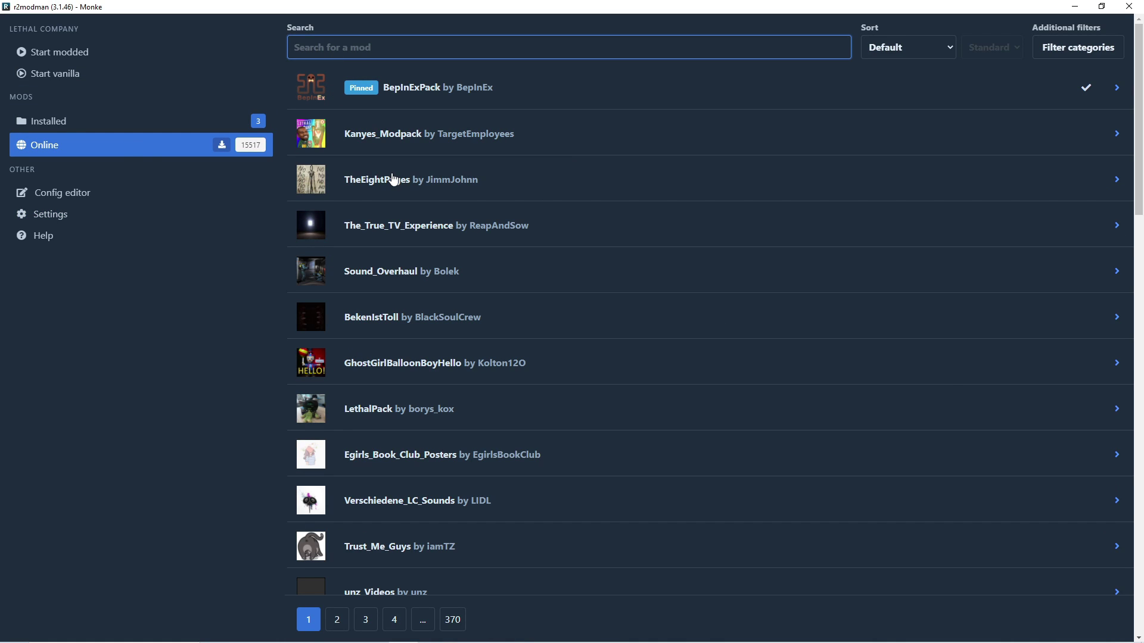
type("Crawl")
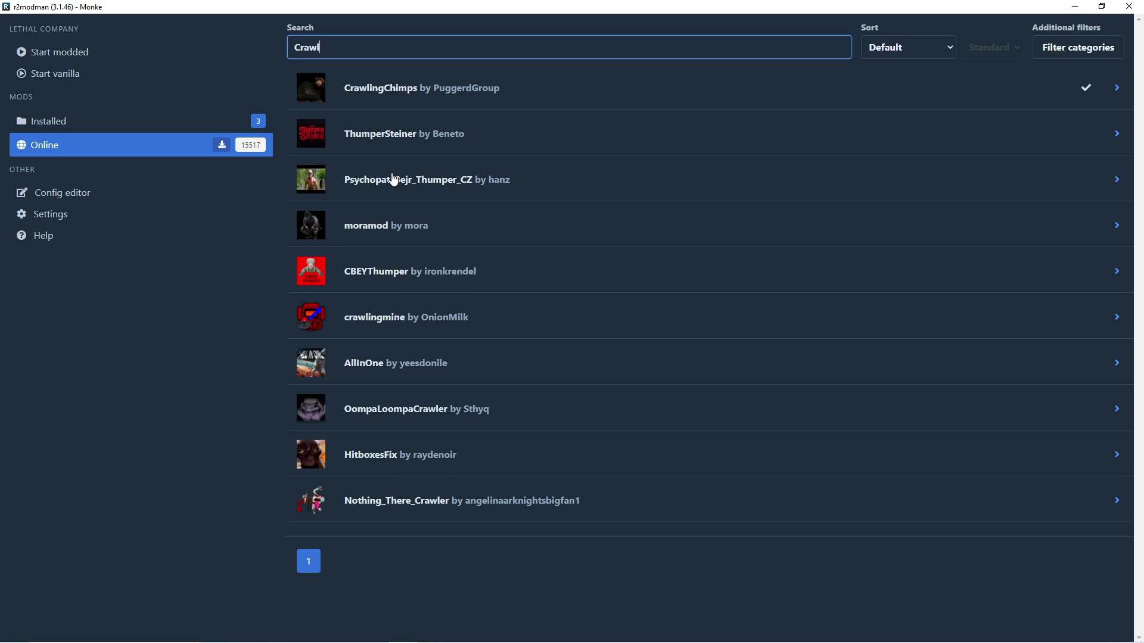
left_click(465, 78)
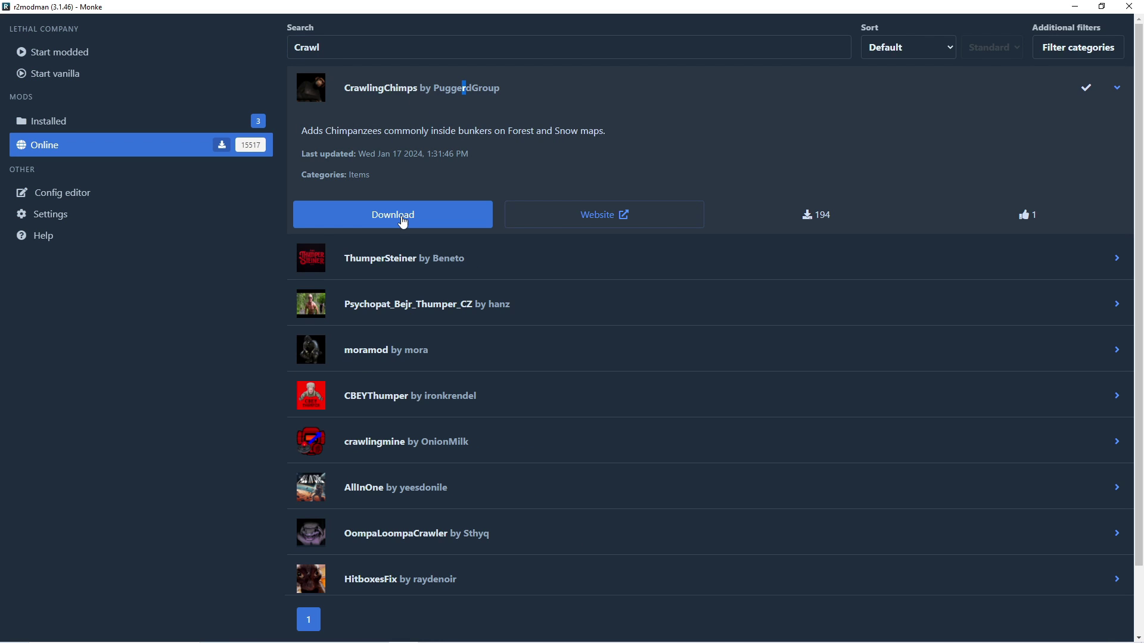
left_click(173, 214)
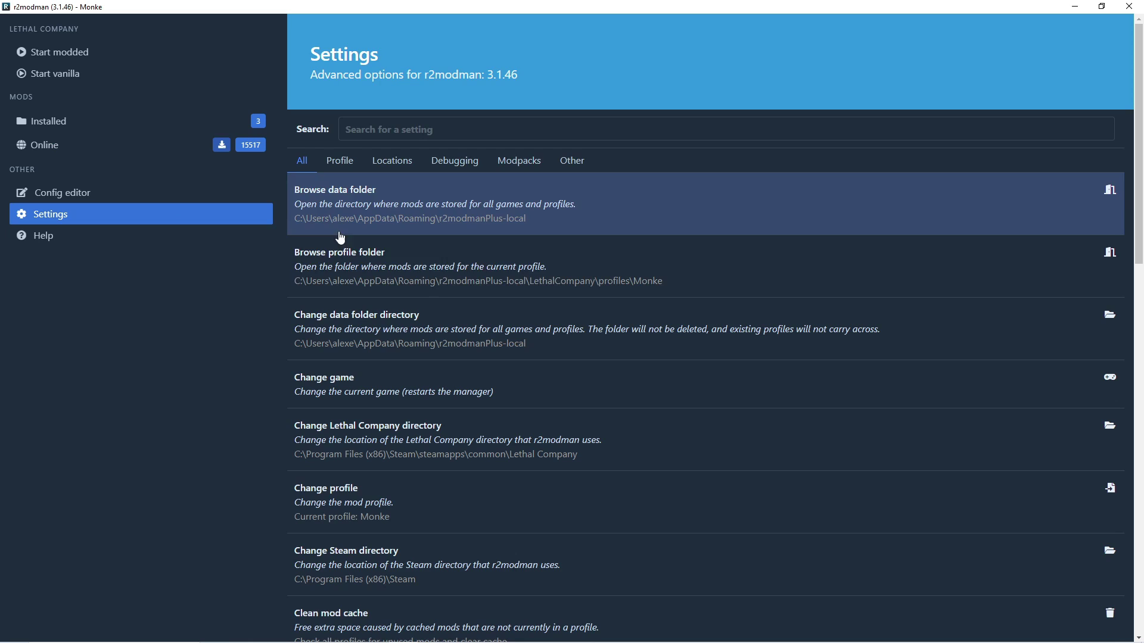
left_click(373, 262)
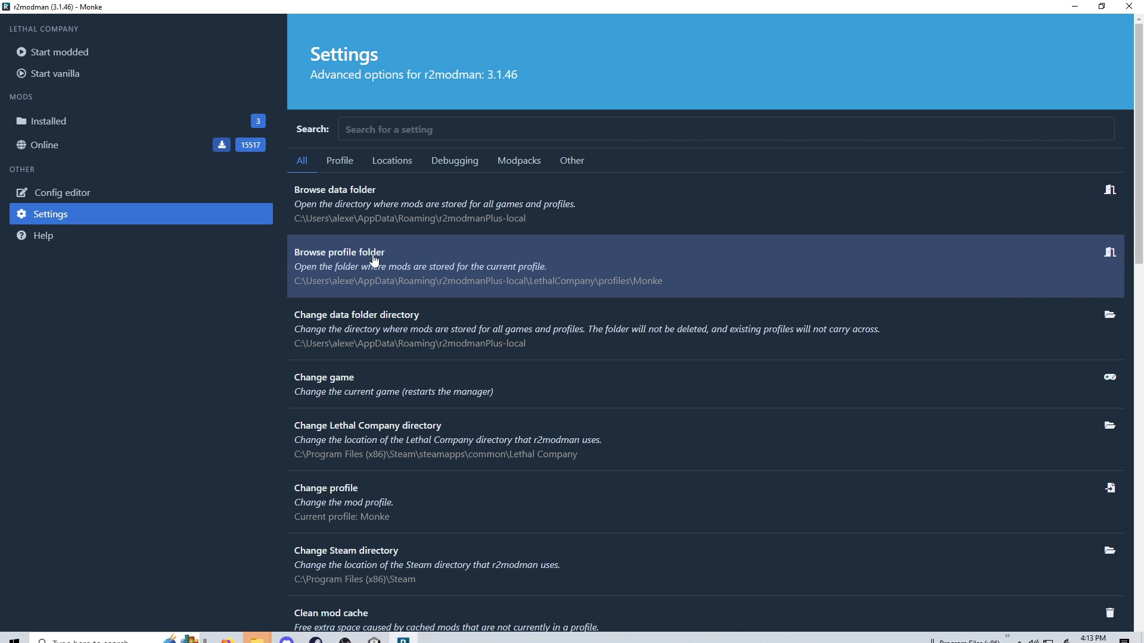
- Close the Downloads and YouTube windows and arrange the Assets and Monke folder windows
key("alt+Tab")
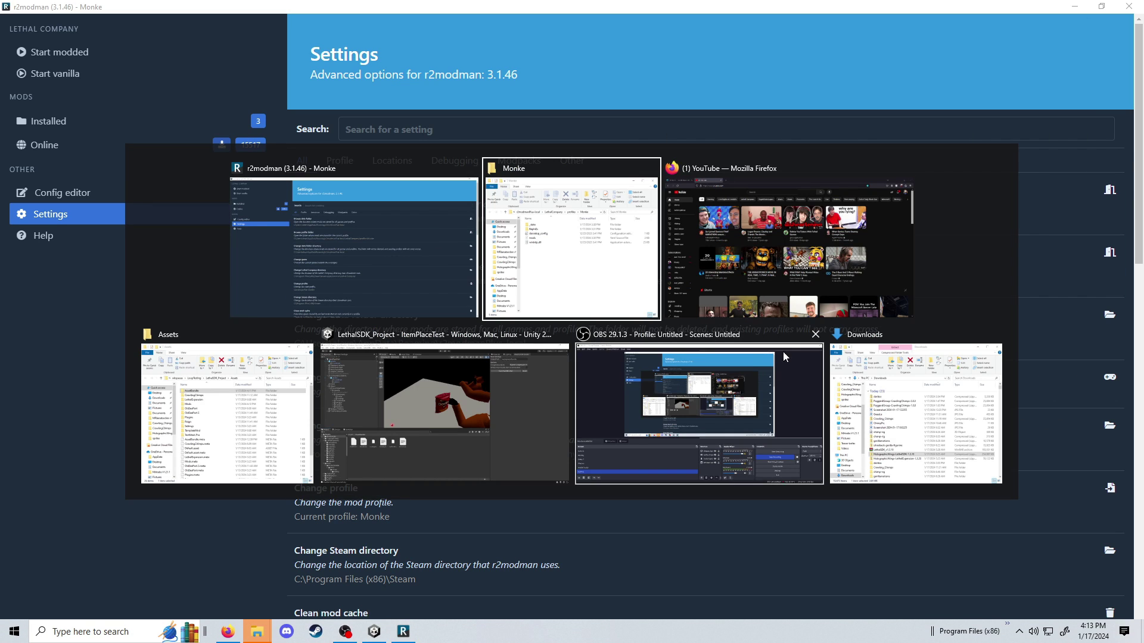
left_click(993, 335)
left_click(906, 168)
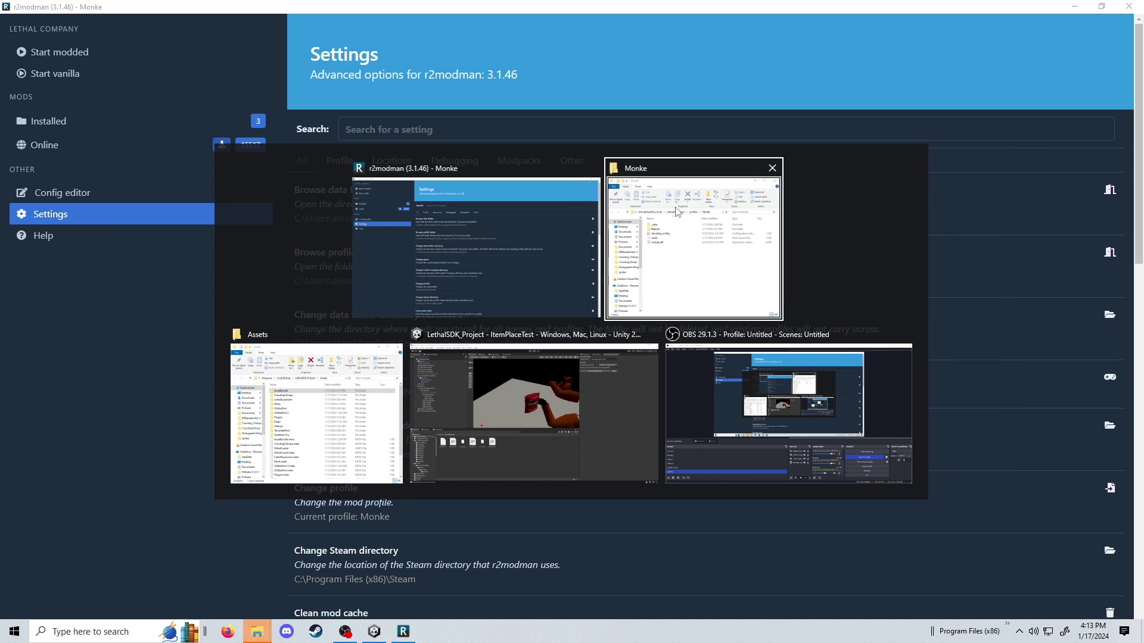
left_click(322, 417)
key("alt+Tab")
key("alt+Tab")
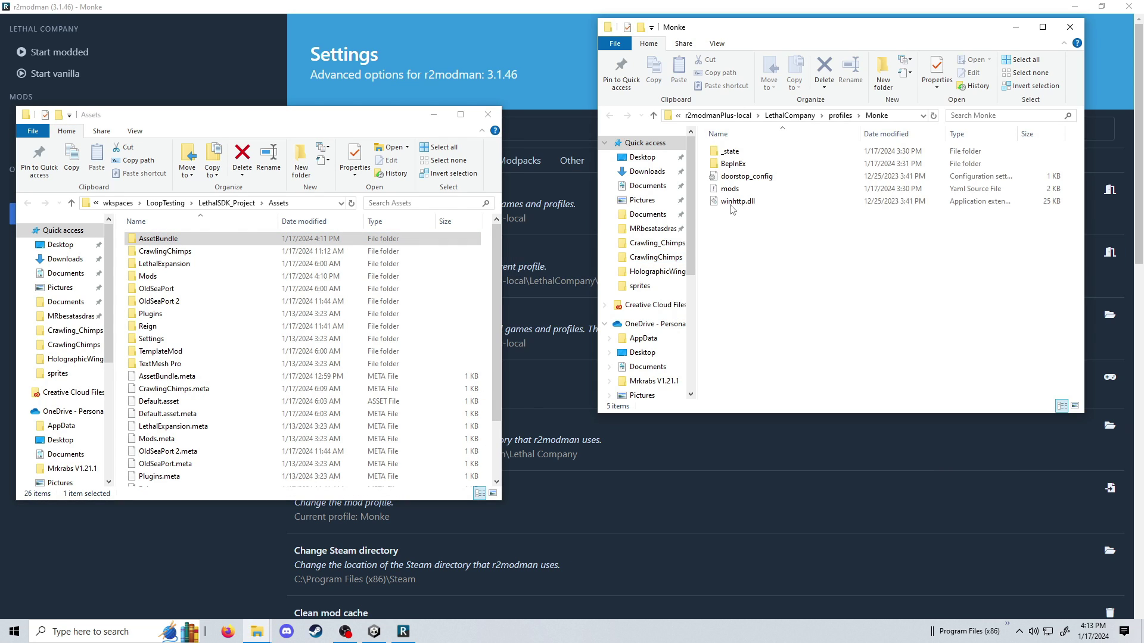
left_click_drag(865, 30, 893, 111)
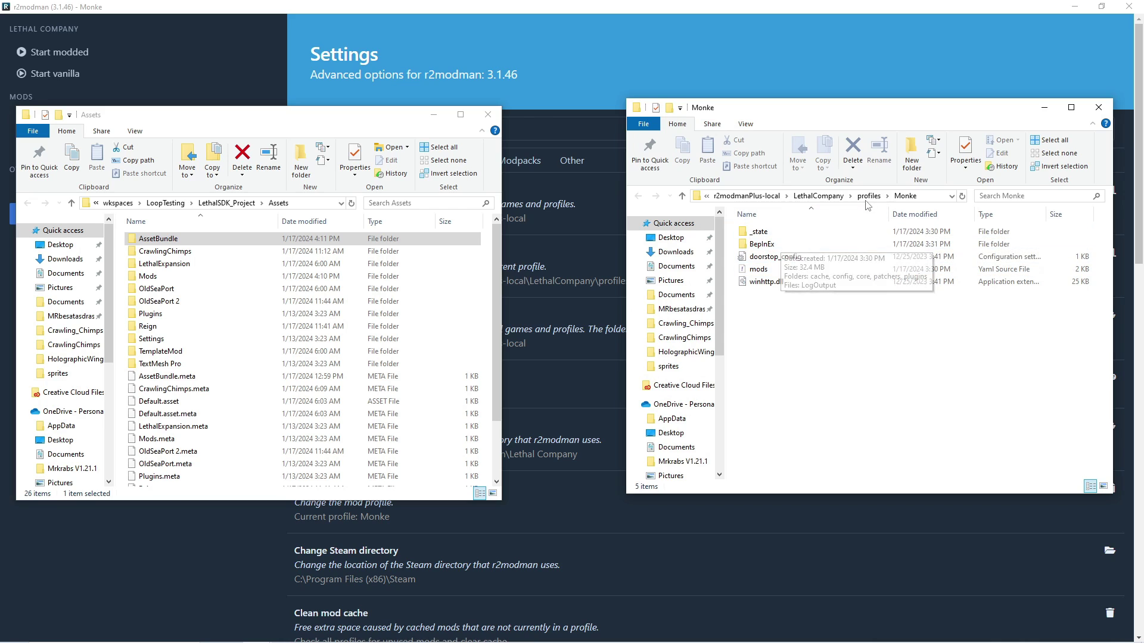
- Delete crawlingchimps.lem and crawlingchimps.lem.manifest from BepInEx > plugins > PuggerdGroup-CrawlingChimps
double_click(765, 244)
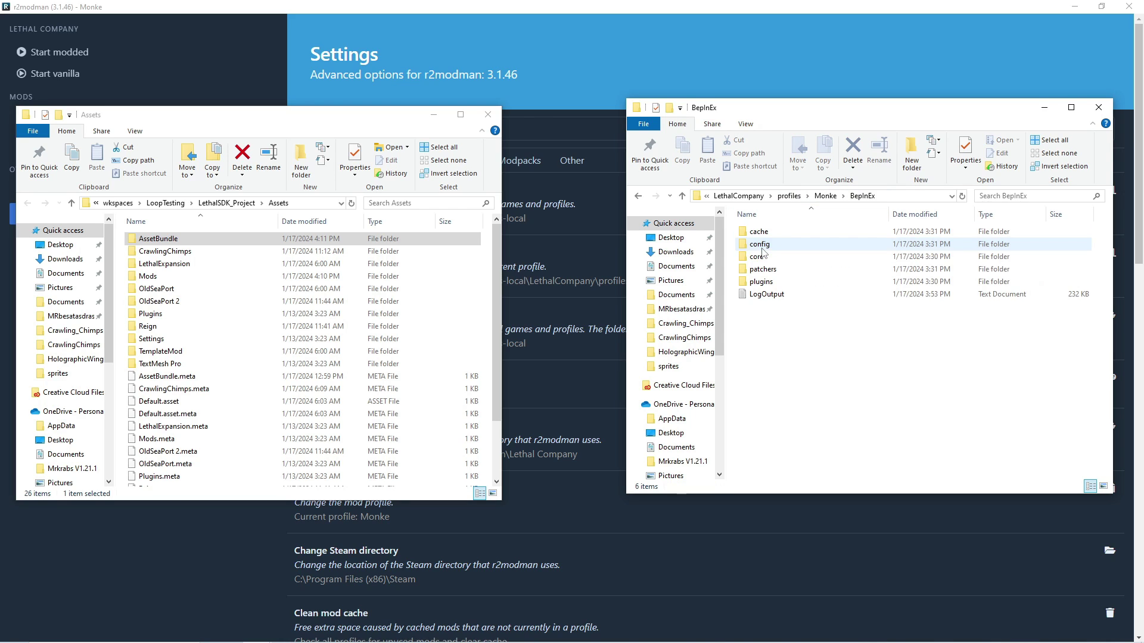
double_click(766, 283)
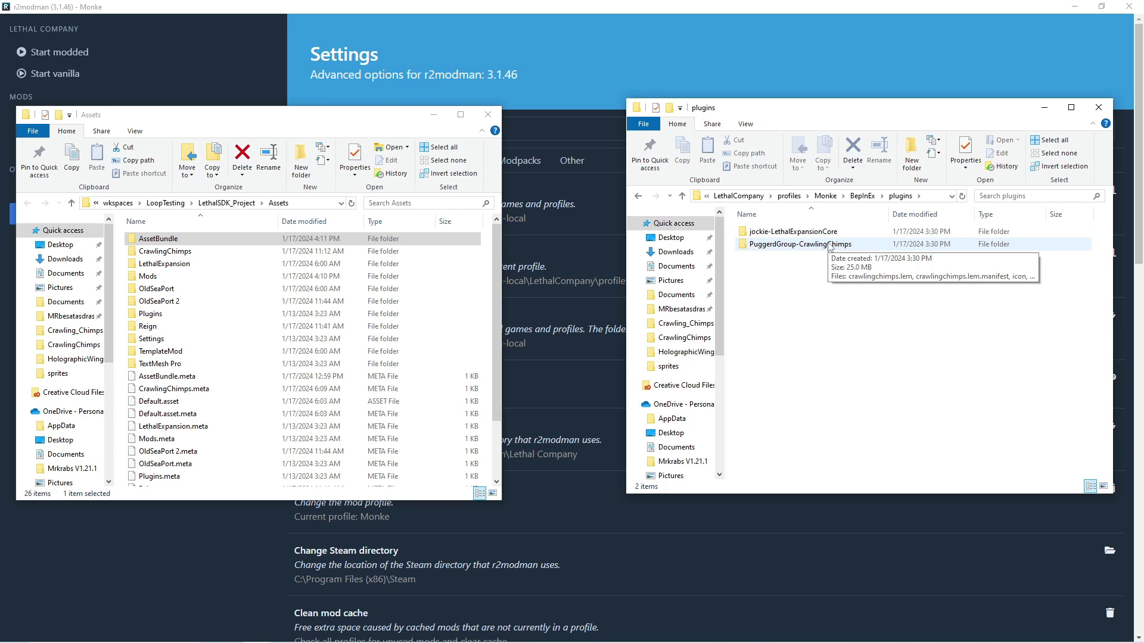
double_click(767, 246)
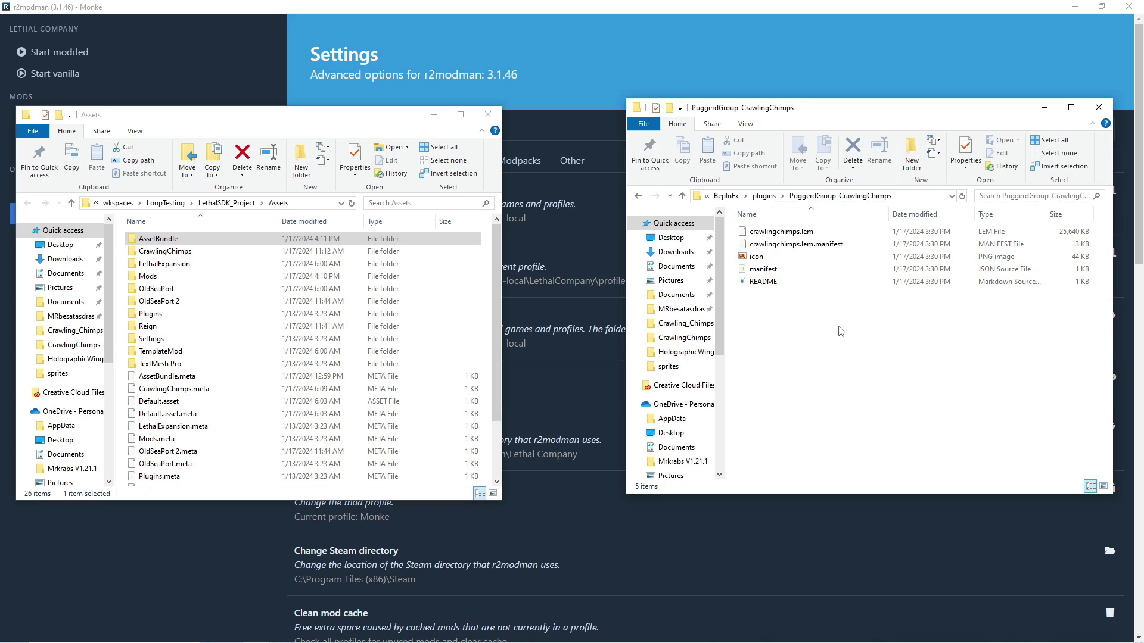
left_click(801, 246)
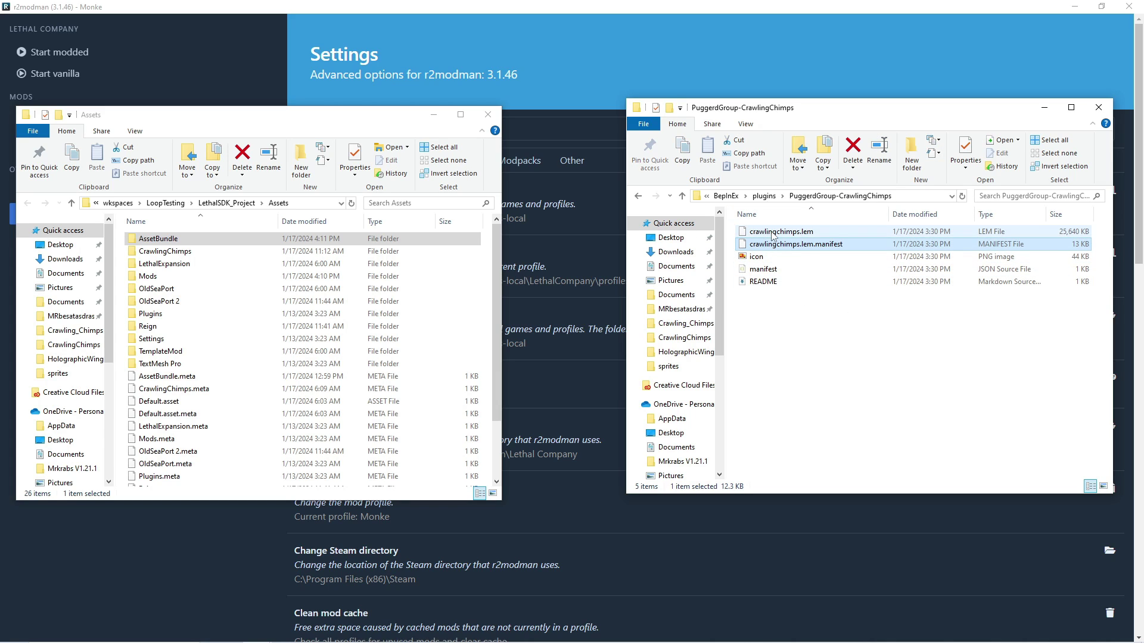
left_click(773, 236, "shift")
key("Delete")
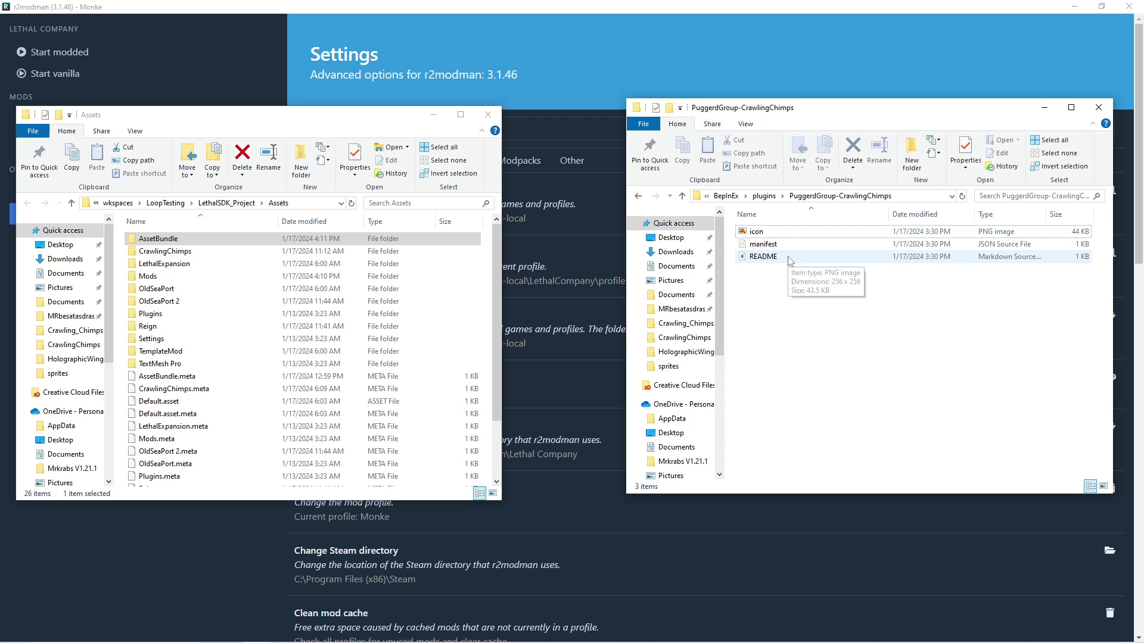
double_click(755, 231)
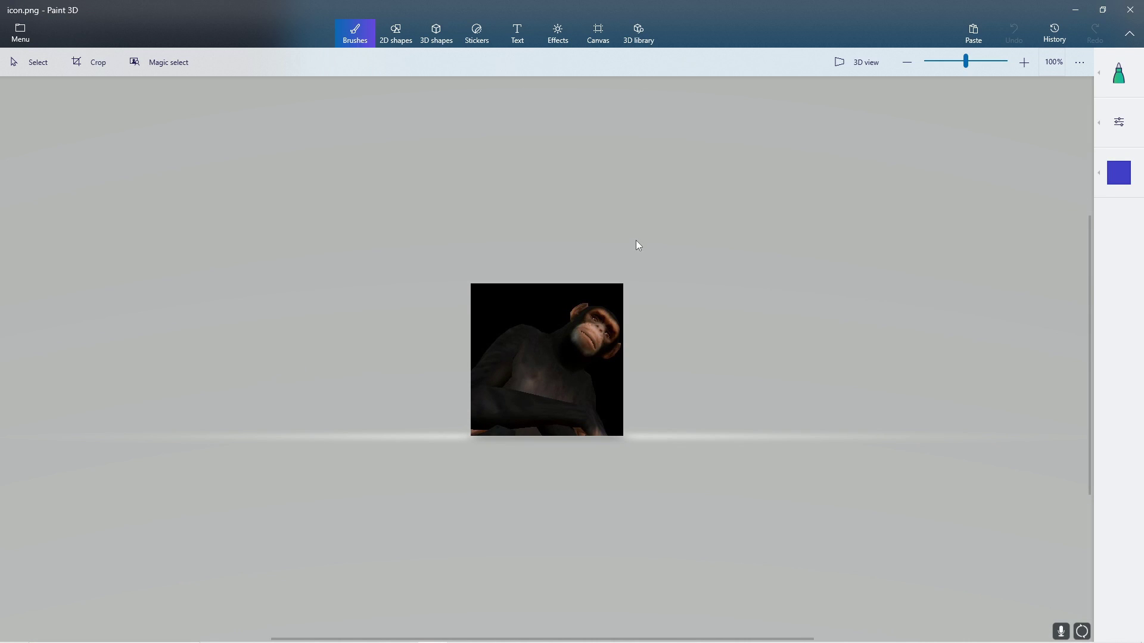
left_click(1130, 9)
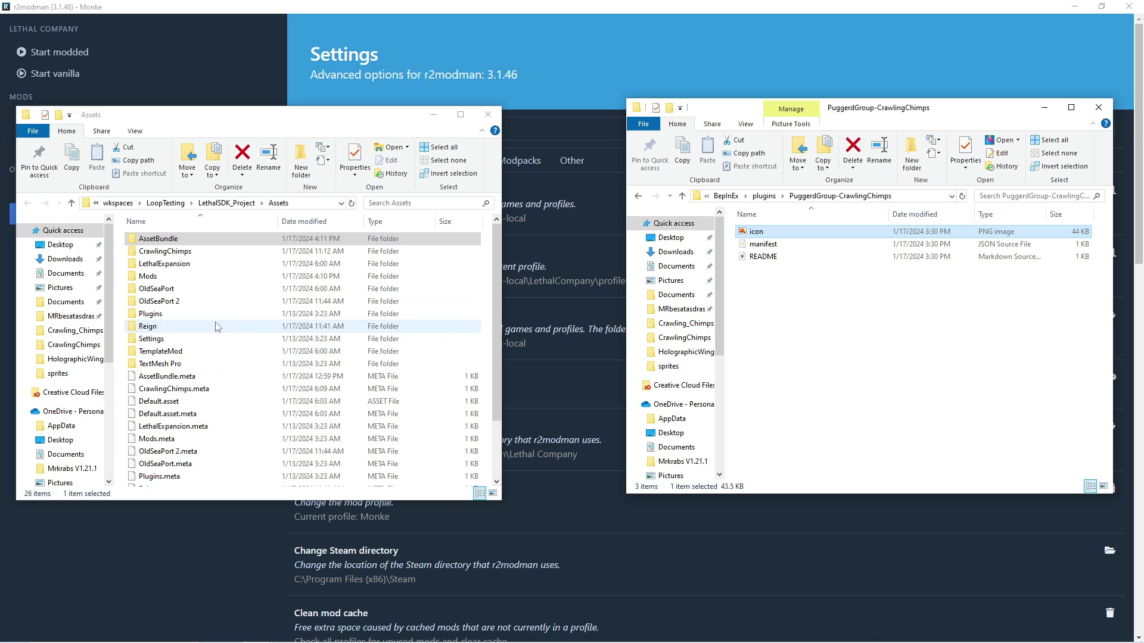
- Drag doritocheddar.lem and doritocheddar.lem.manifest from AssetBundle into the CrawlingChimps plugin folder
double_click(158, 239)
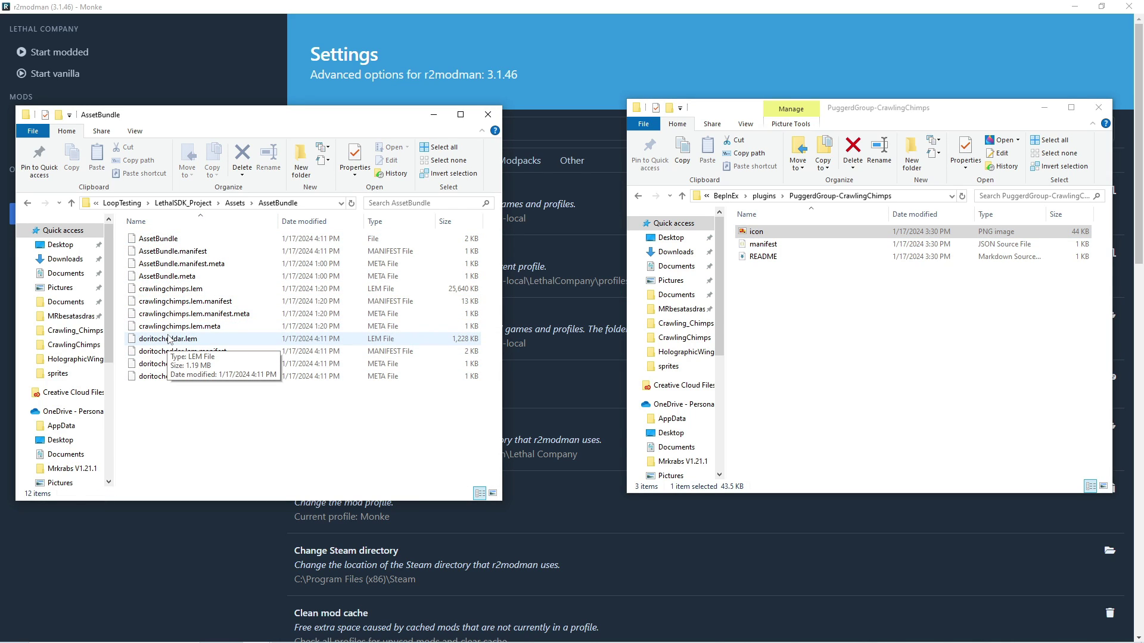
left_click(187, 340)
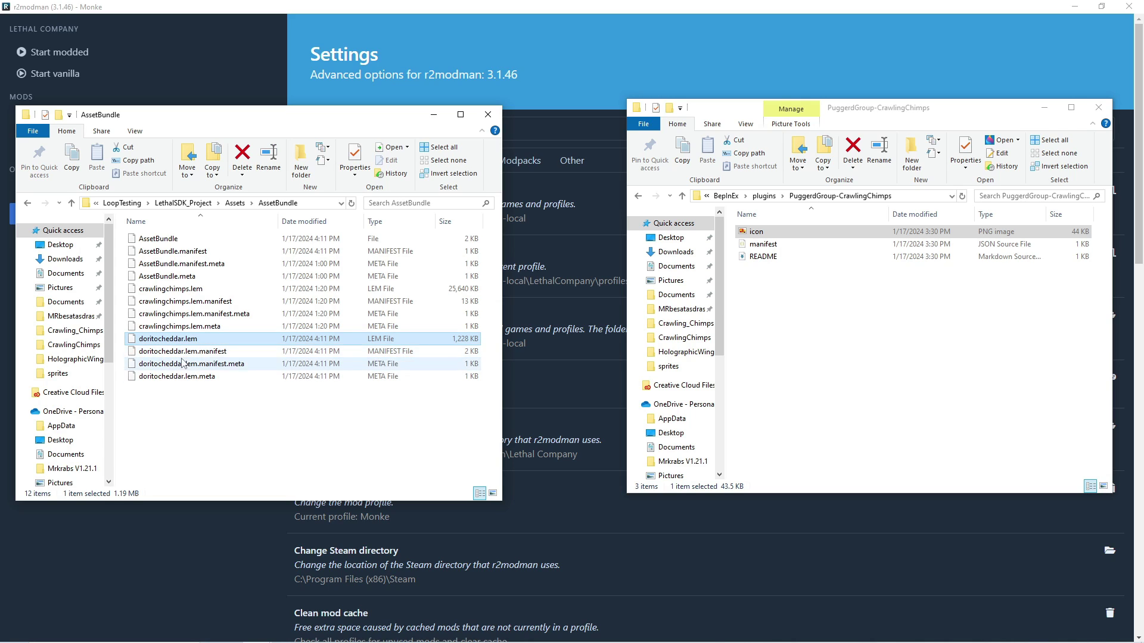
left_click(182, 351, "shift")
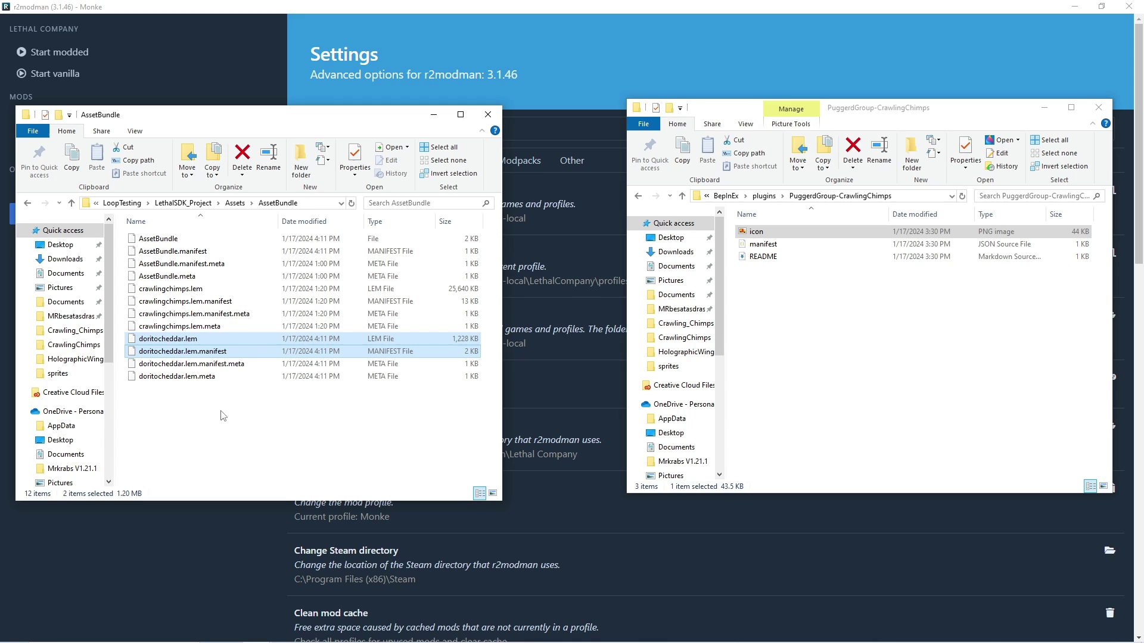
left_click_drag(220, 351, 943, 452)
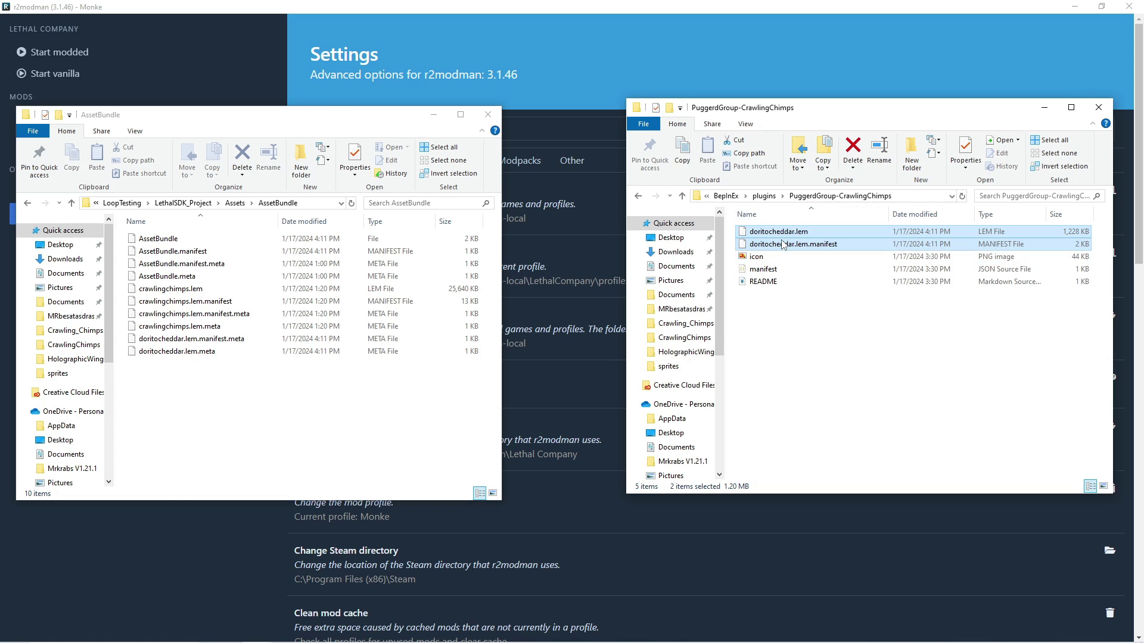
- Replace CrawlingChimps with Doritos as the name on line 2 of manifest.json and save
double_click(763, 269)
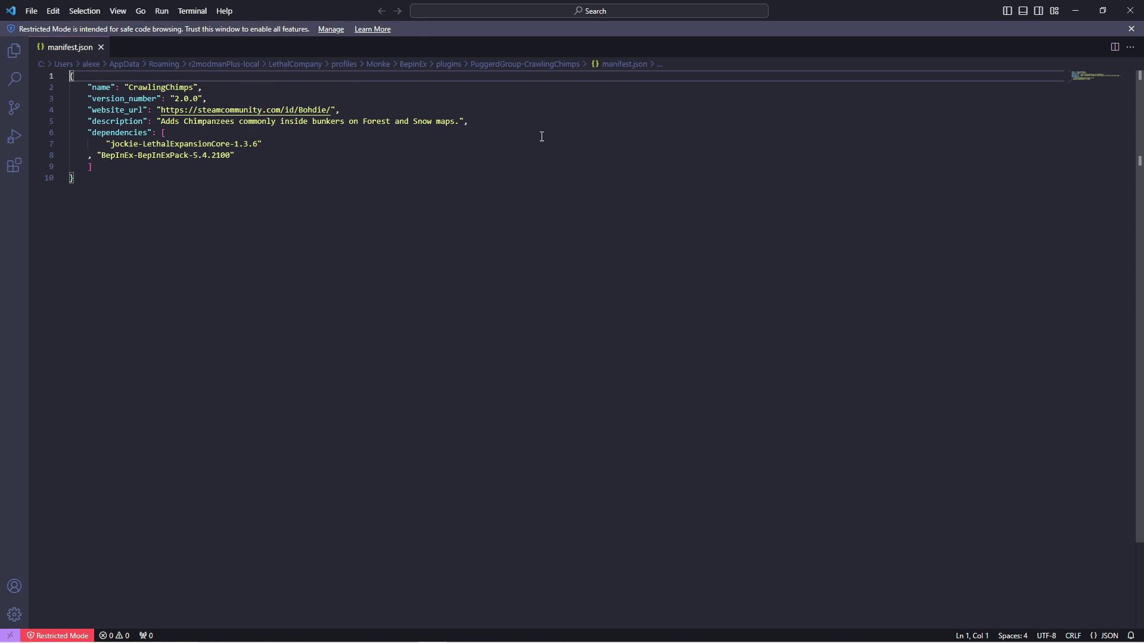
mouse_move(194, 87)
left_mouse_down()
mouse_move(130, 87)
mouse_move(185, 87)
left_mouse_up()
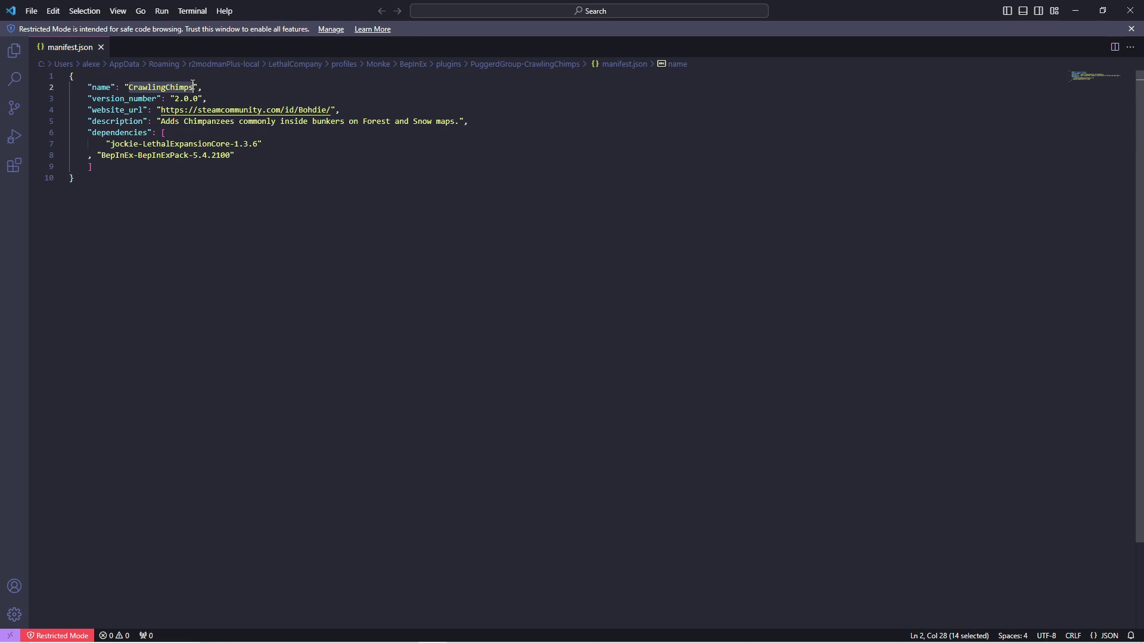
type("Dorito")
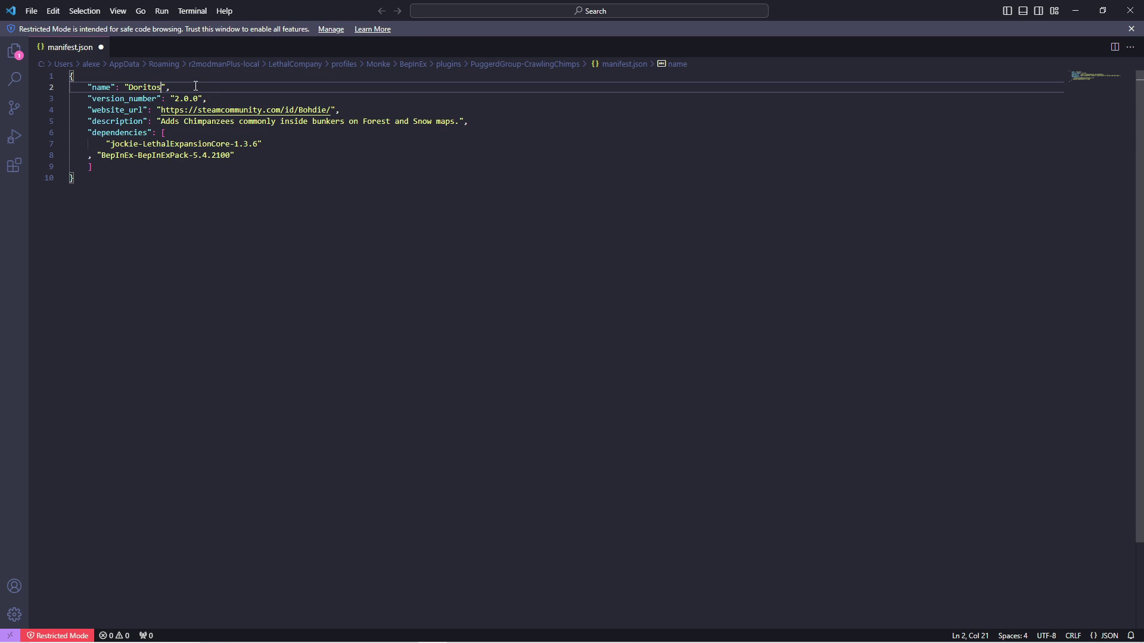
key("BackSpace")
key("BackSpace")
key("BackSpace")
type("O")
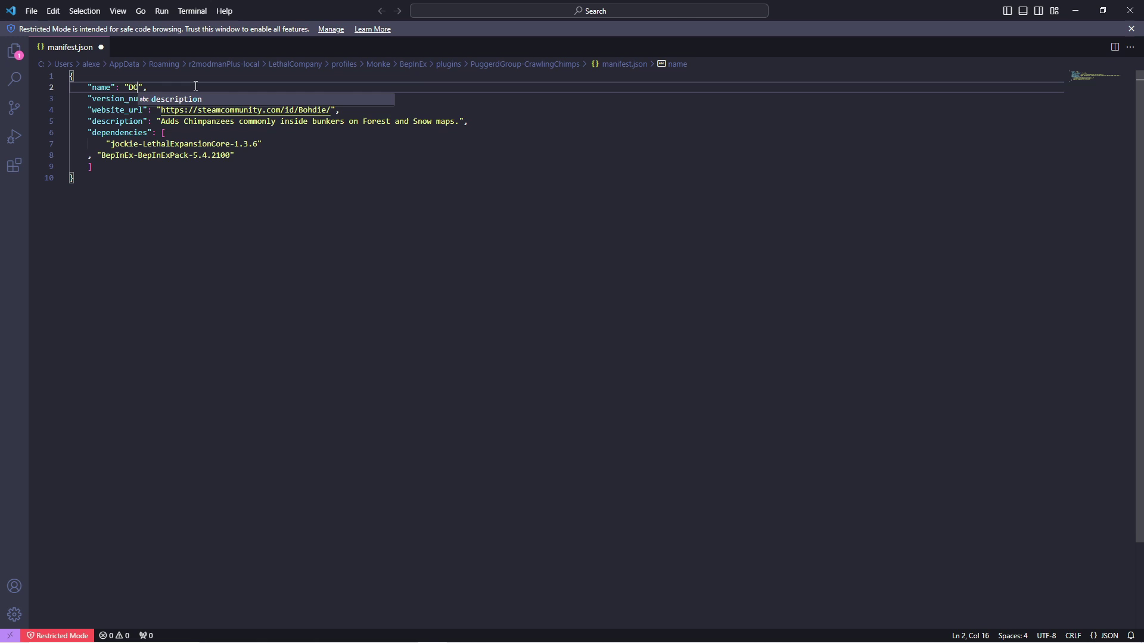
type("ritos")
key("ctrl+s")
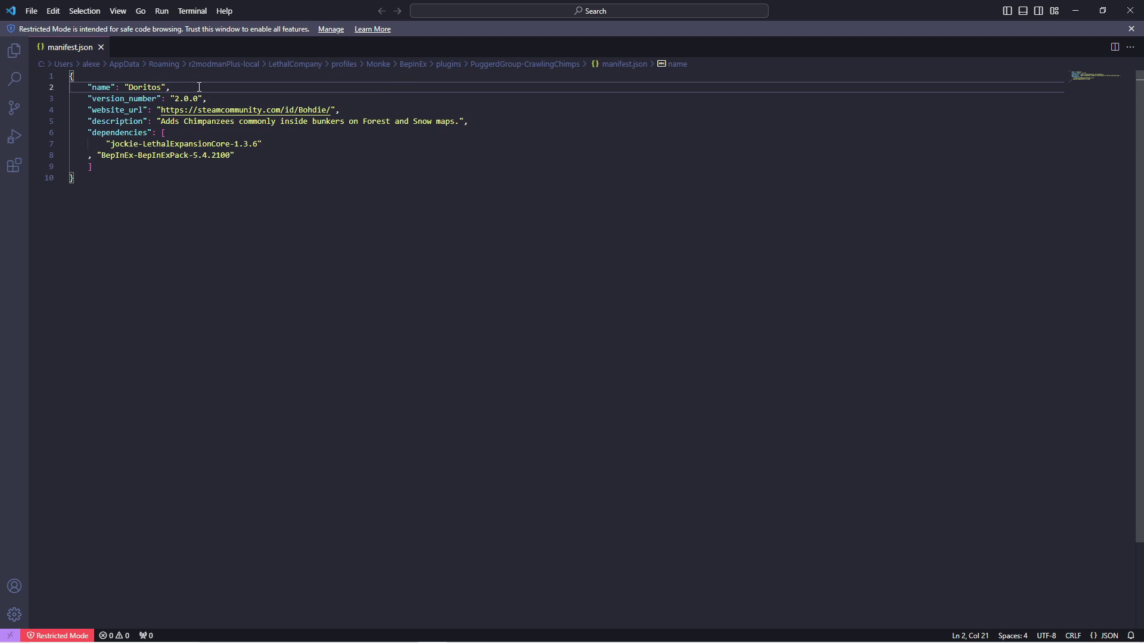
- Rename the PuggerdGroup-CrawlingChimps plugin folder to Doritos
left_click(1130, 11)
left_click(764, 196)
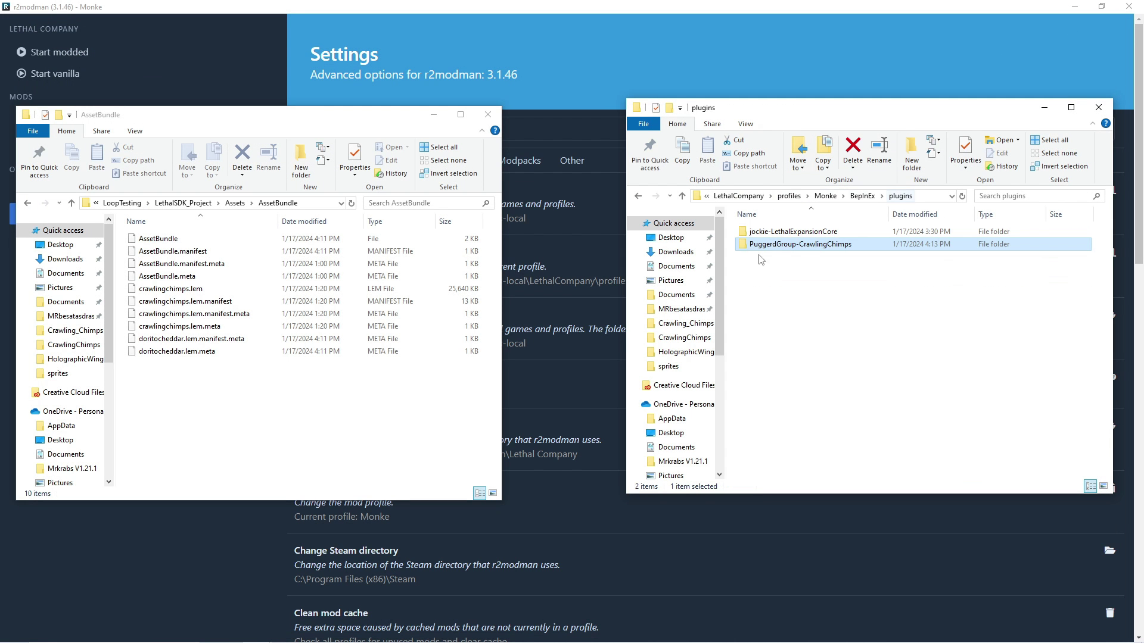
left_click(767, 246)
type("Doritos")
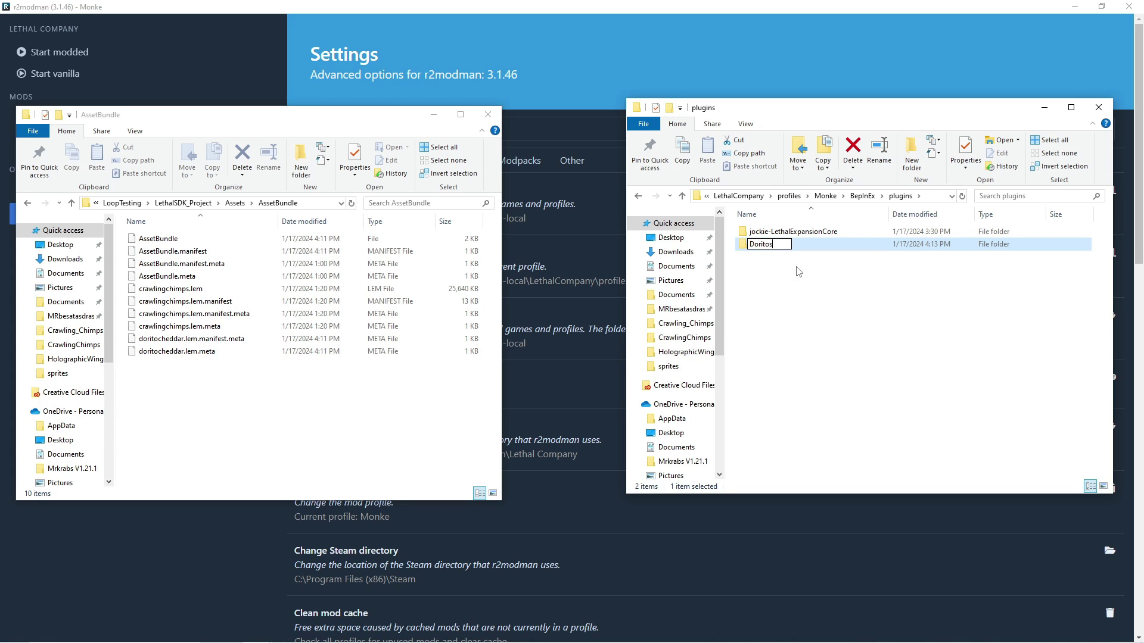
key("Return")
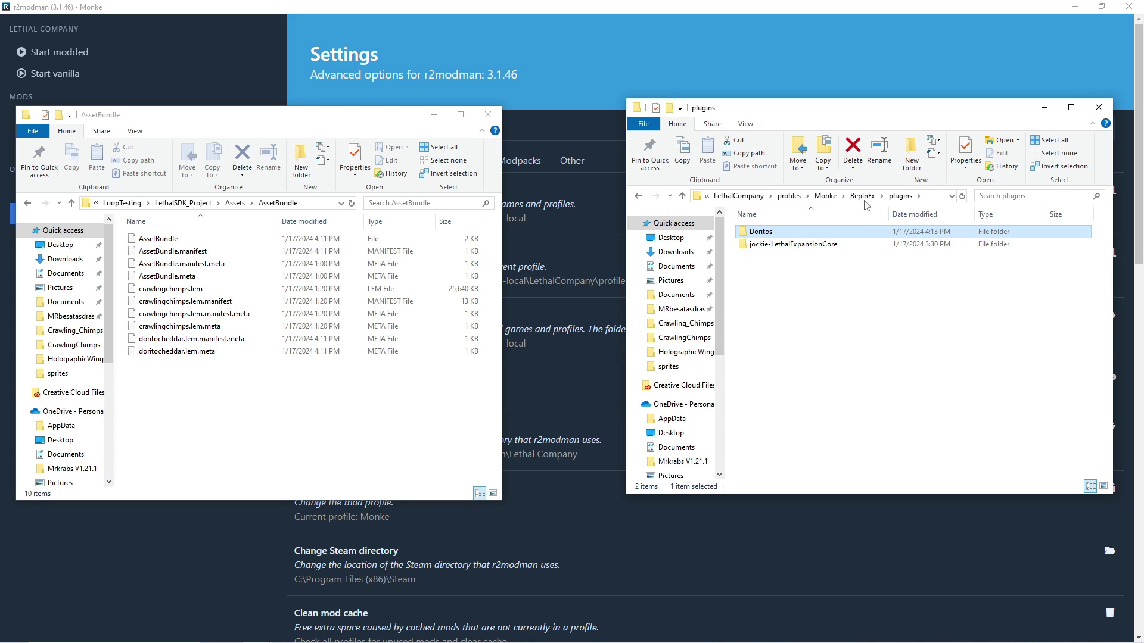
- Navigate up through BepInEx and profiles to open the Monke profile folder
left_click(862, 196)
left_click(795, 197)
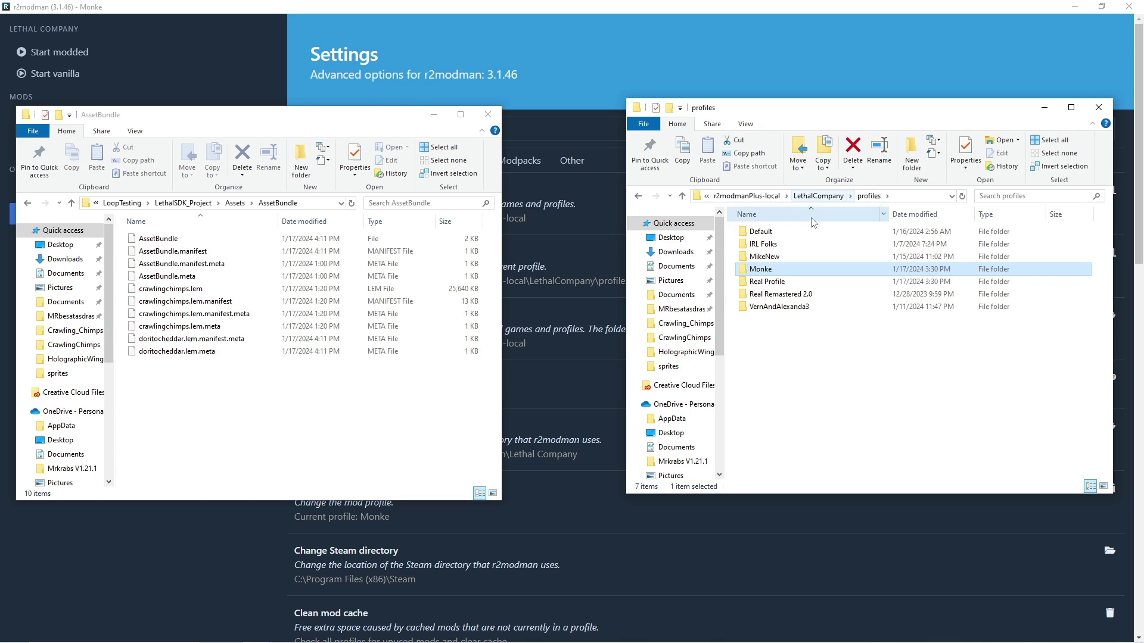
double_click(764, 262)
- In mods.yml, change PuggerdGroup-CrawlingChimps in line 63's icon path to Doritos and save
left_click(764, 269)
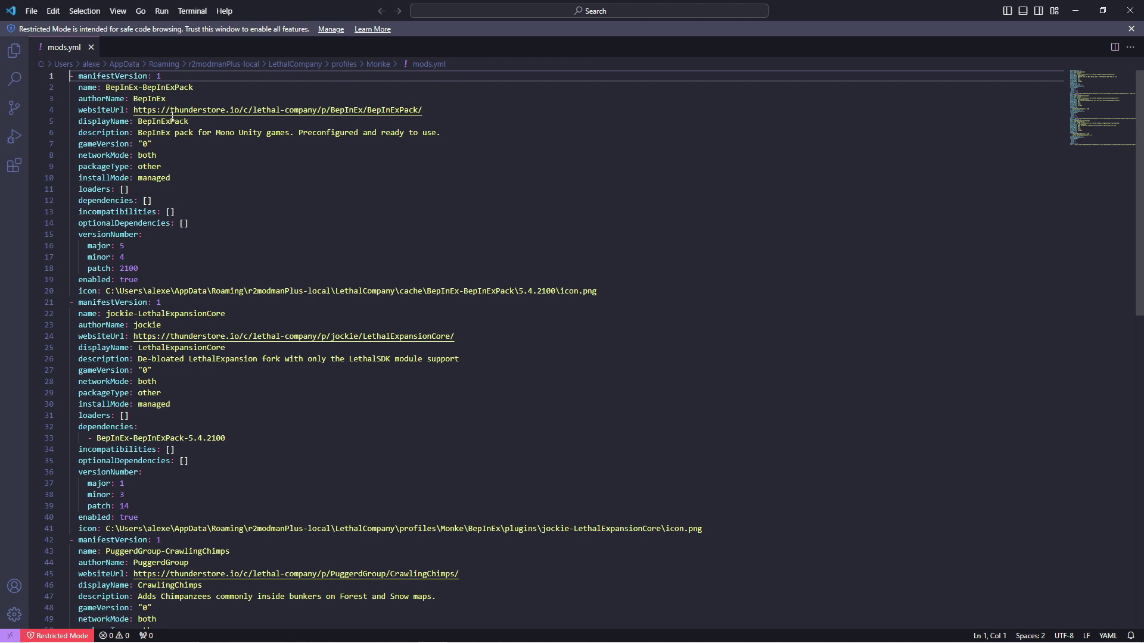
scroll(190, 110, "down", 4)
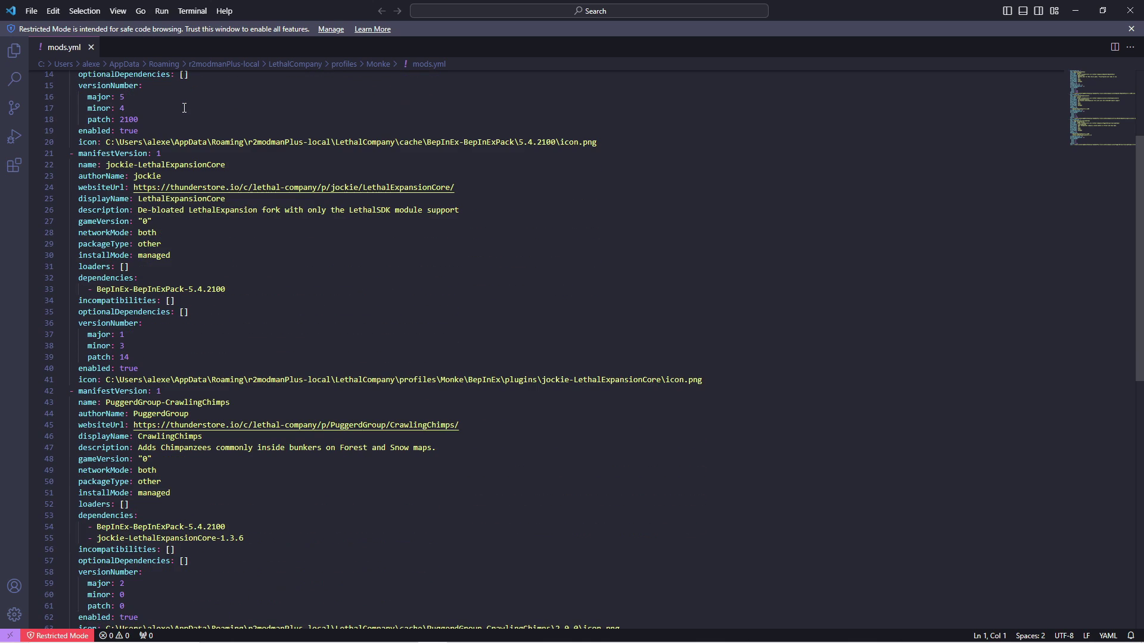
scroll(184, 107, "down", 3)
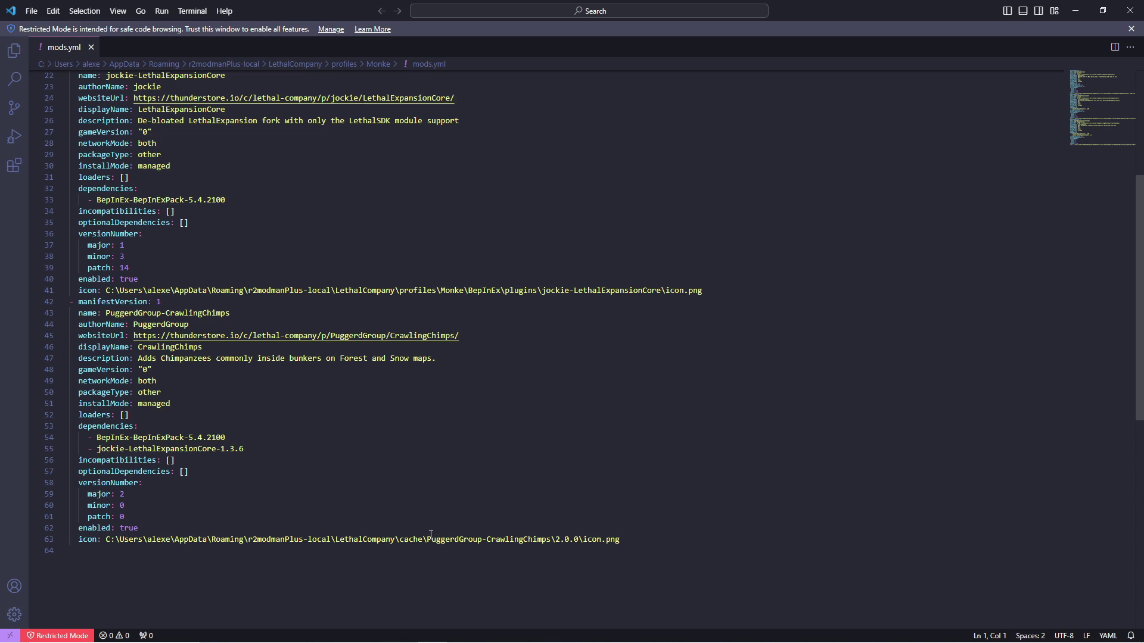
left_click_drag(431, 535, 553, 536)
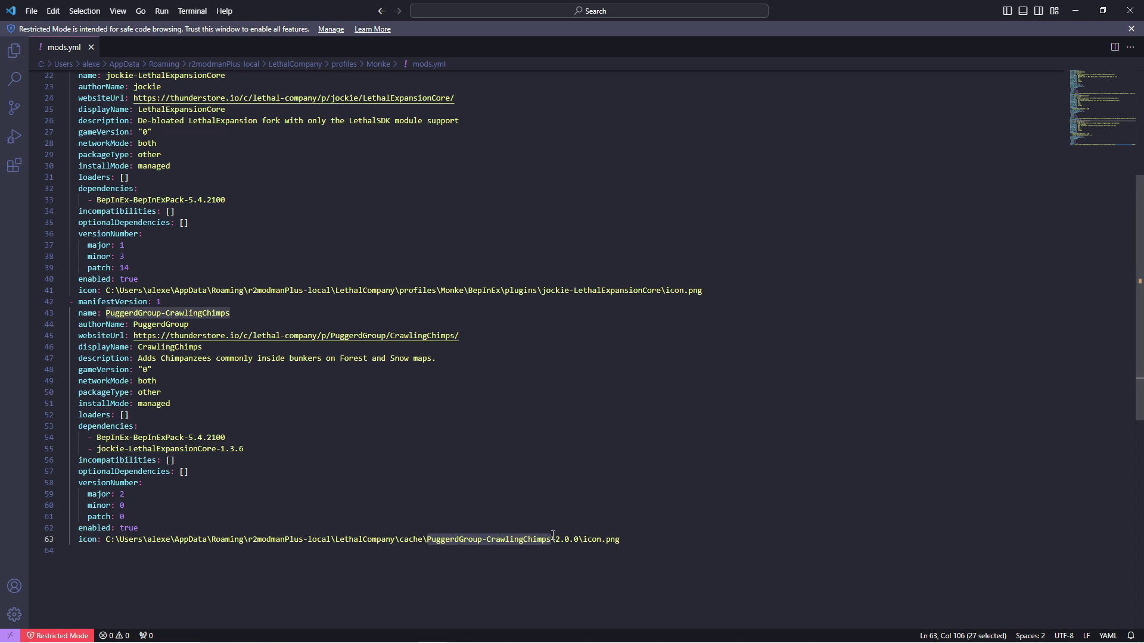
type("Dorit")
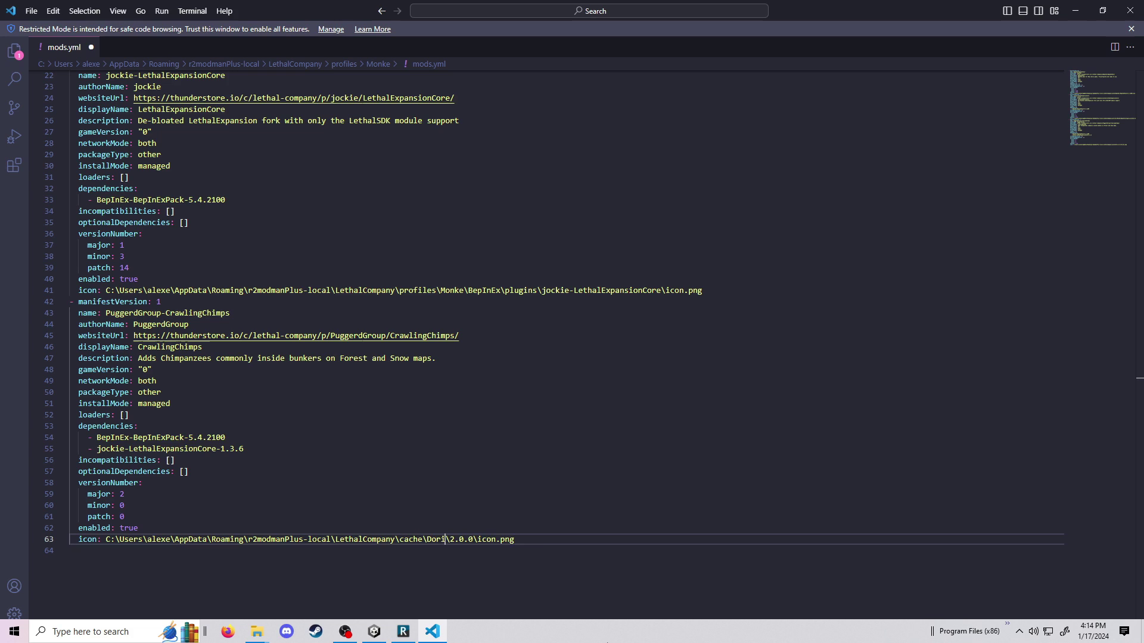
type("os")
key("ctrl+s")
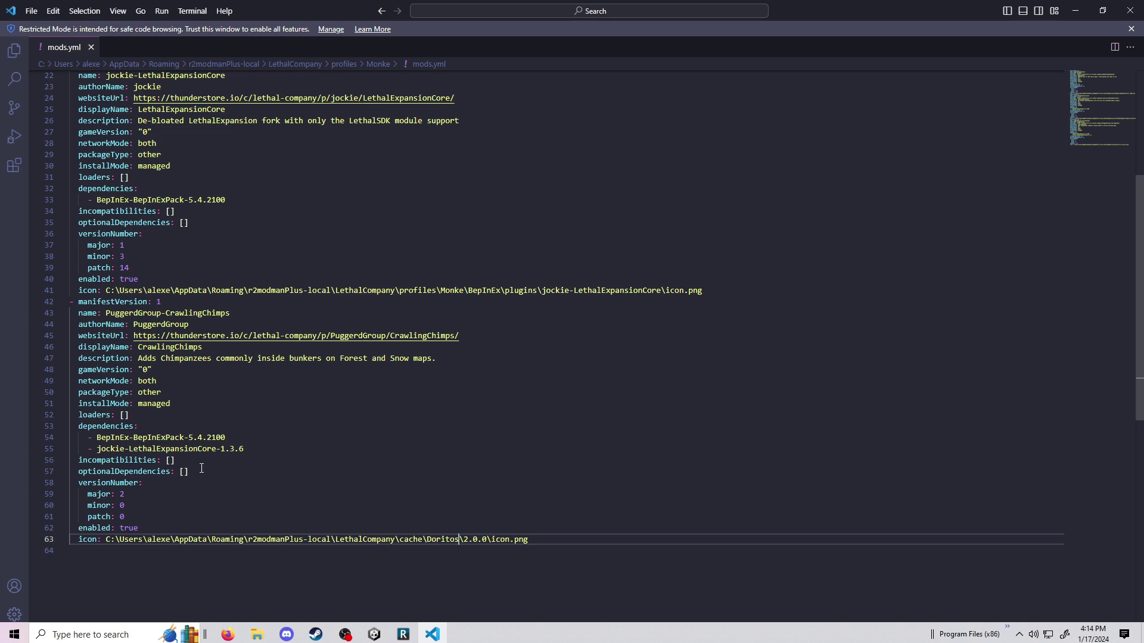
- Change the package name on line 43 of mods.yml to Doritos and save
left_click_drag(233, 518, 241, 480)
left_click(251, 459)
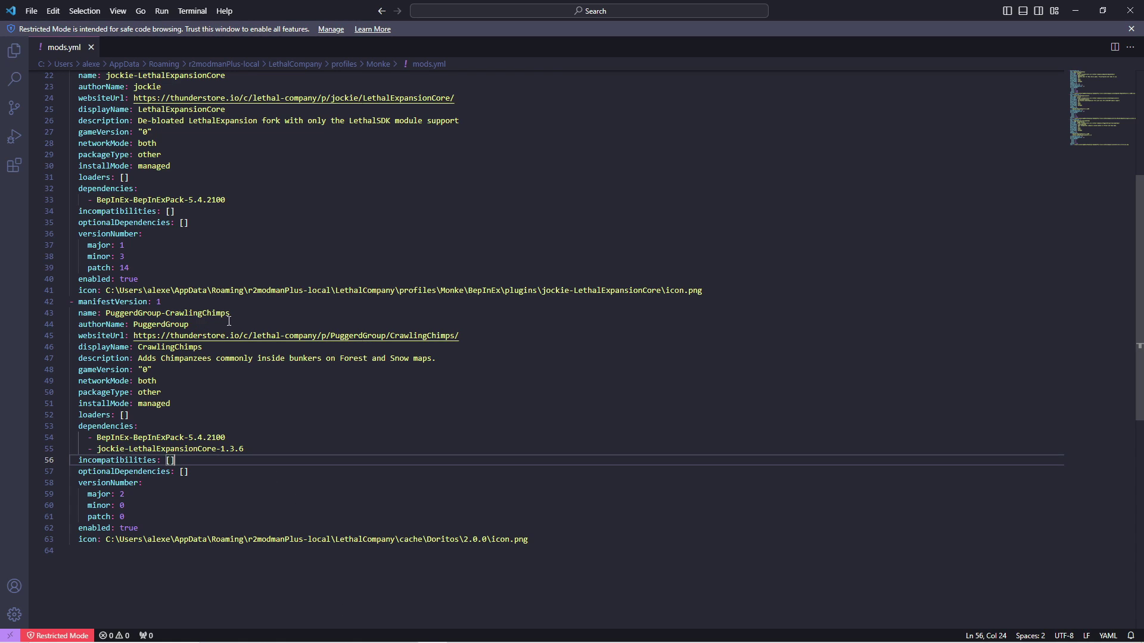
left_click_drag(230, 314, 106, 314)
type("D")
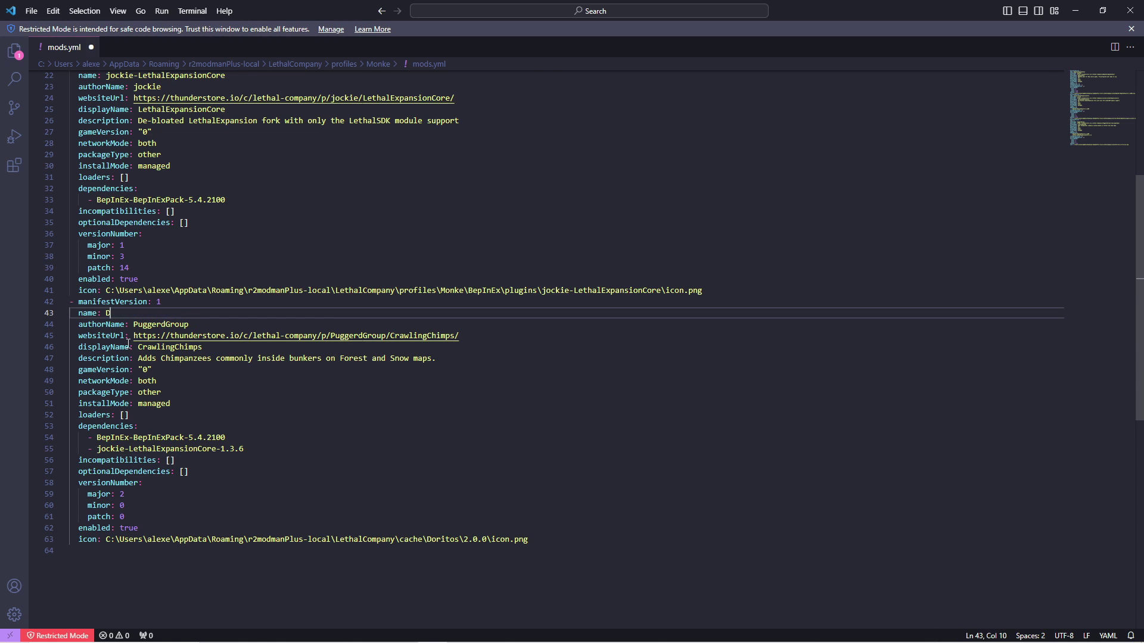
type("oritos")
key("ctrl+s")
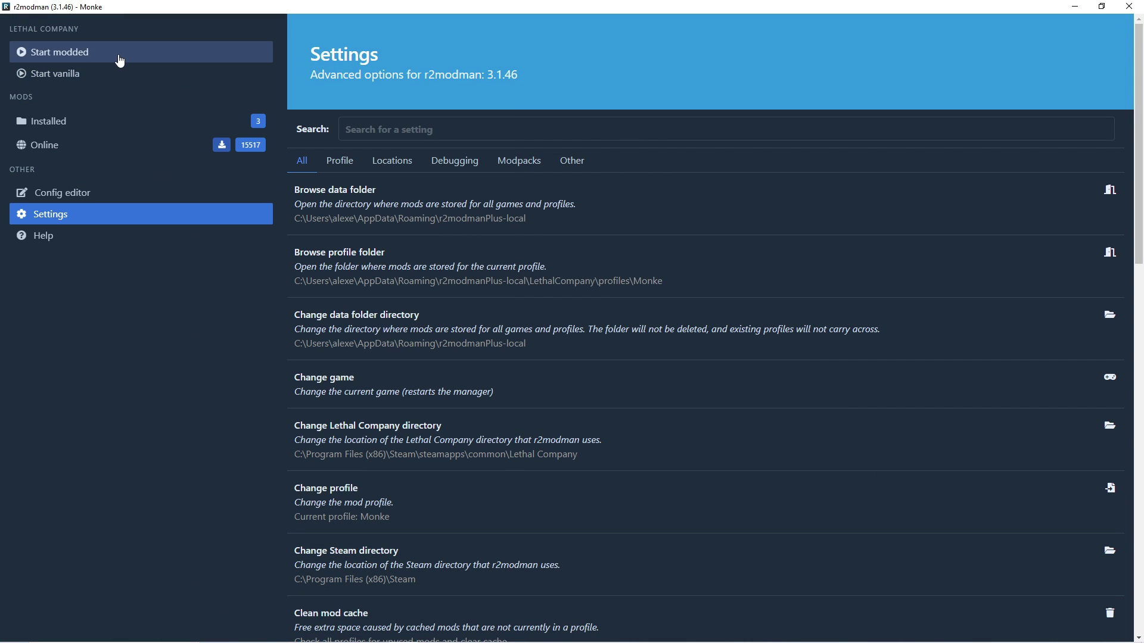
- Review the Installed mods list in r2modman
left_click(137, 132)
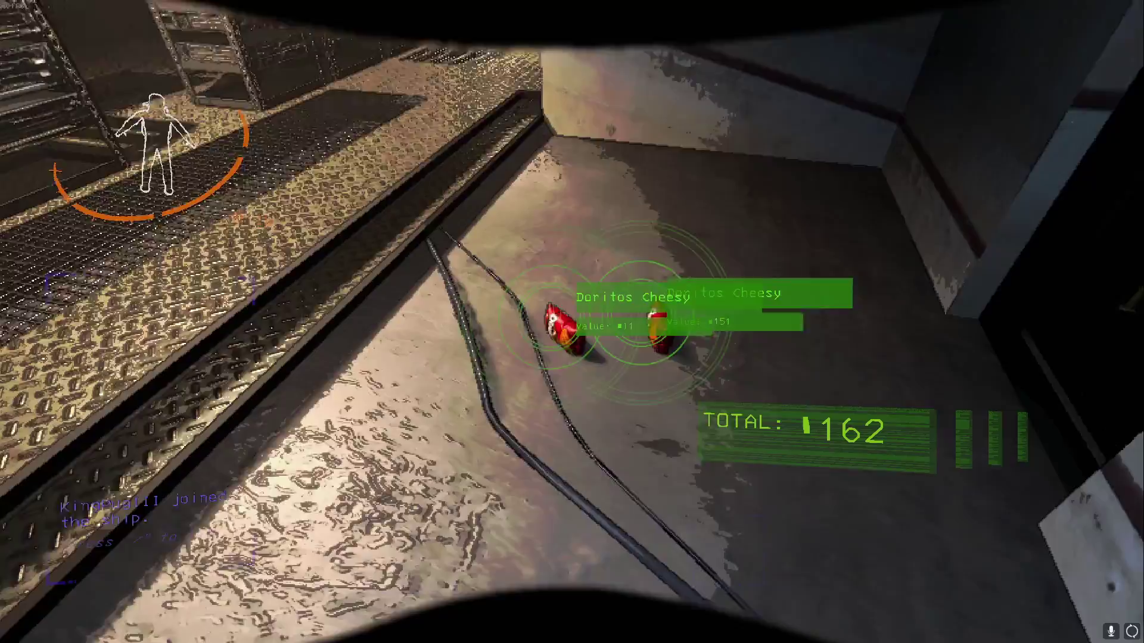
- Pick up and drop the two Doritos Cheesy bags in-game, then switch to OBS Studio
key("w")
key("g")
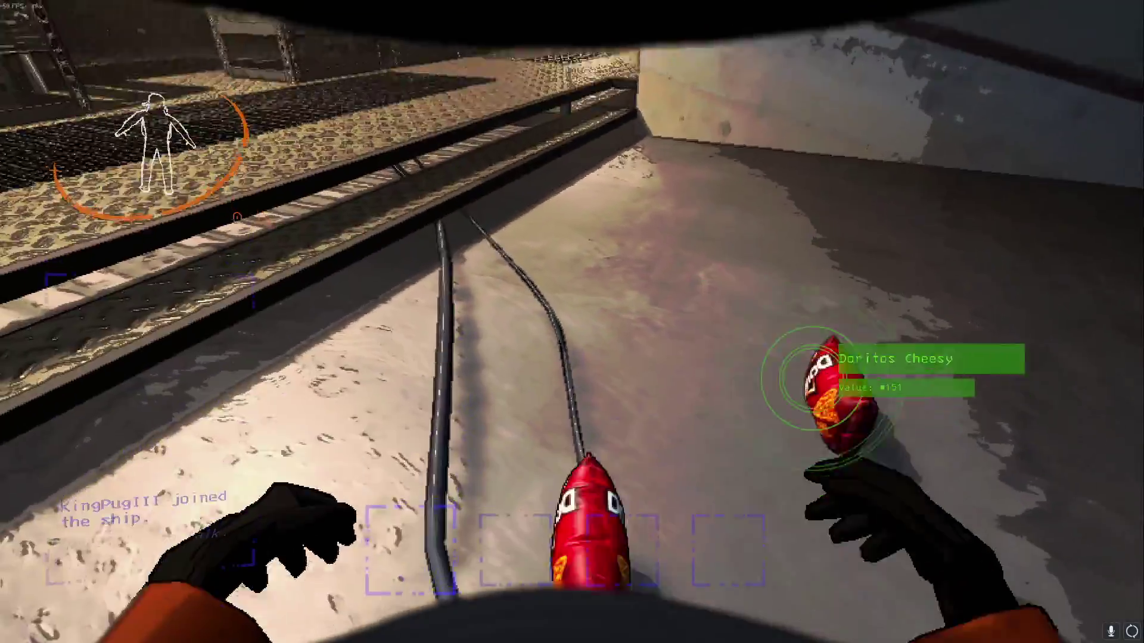
key("e")
key("g")
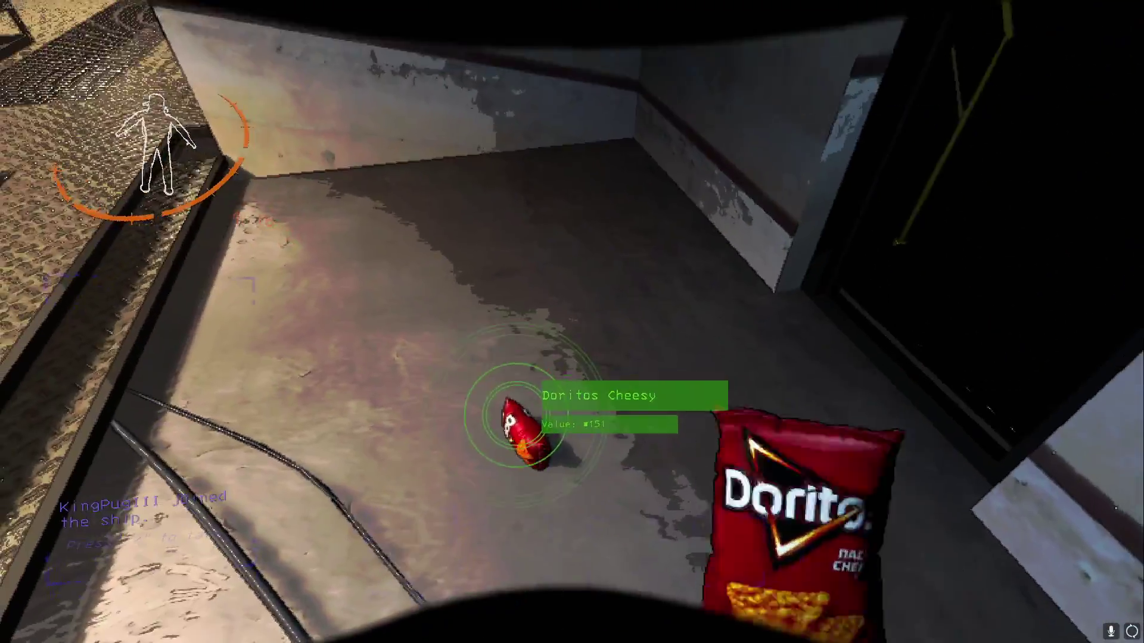
key("e")
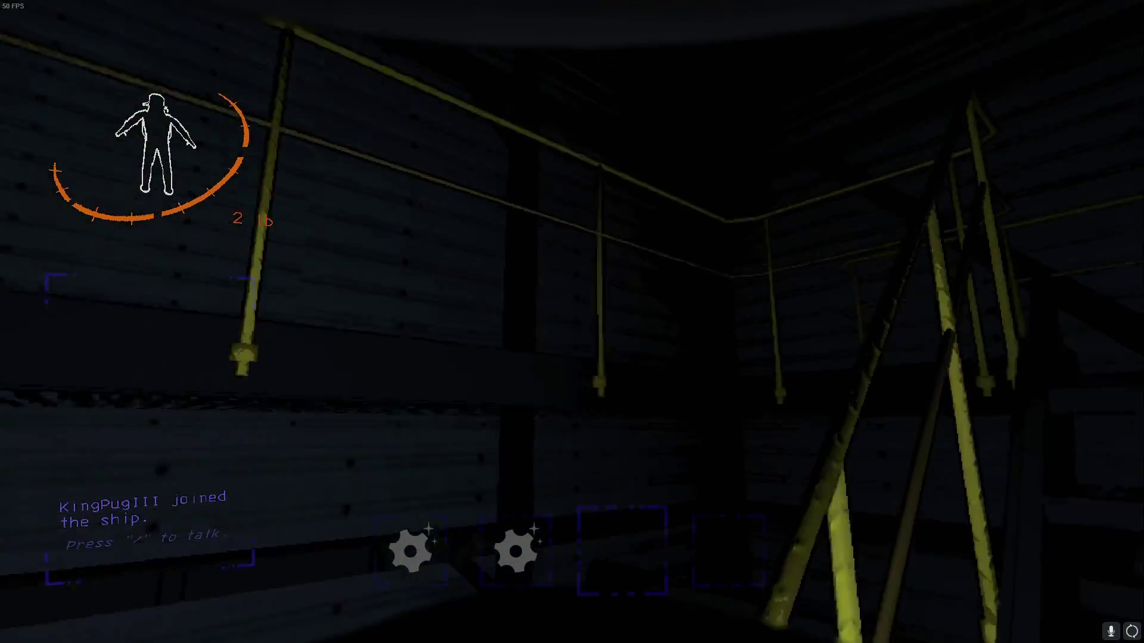
key("w")
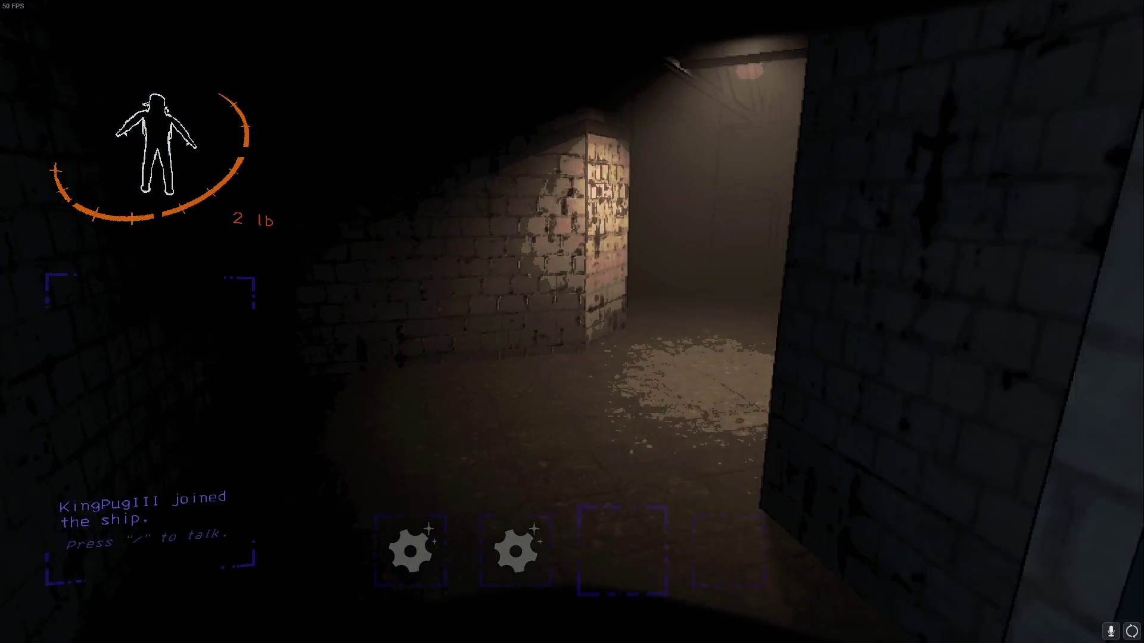
key("alt+Tab")
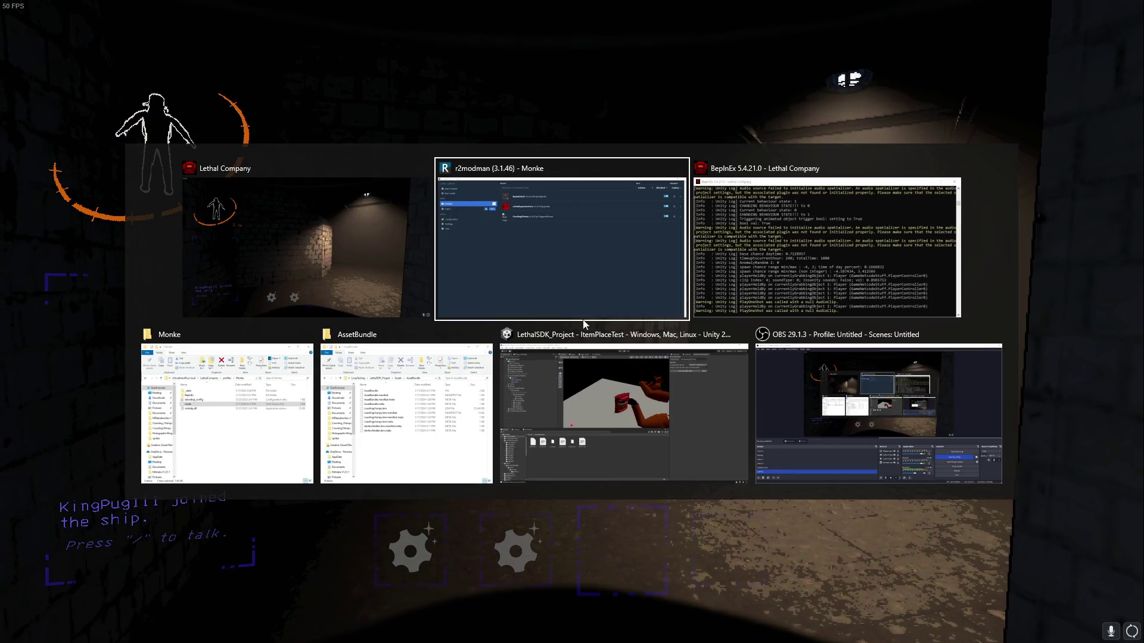
left_click(864, 429)
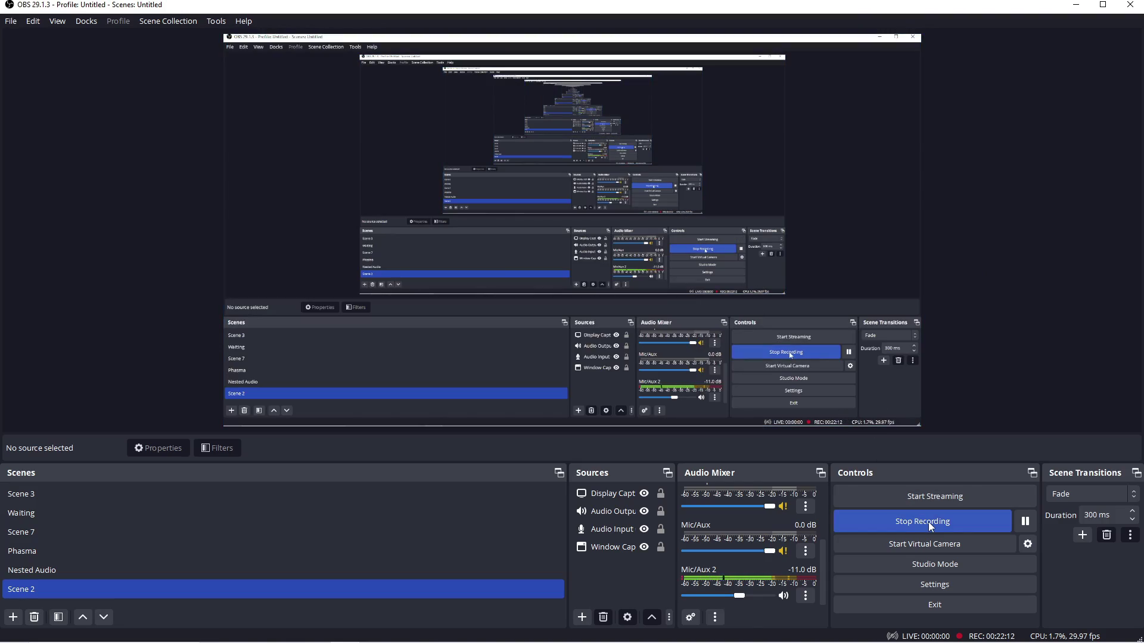